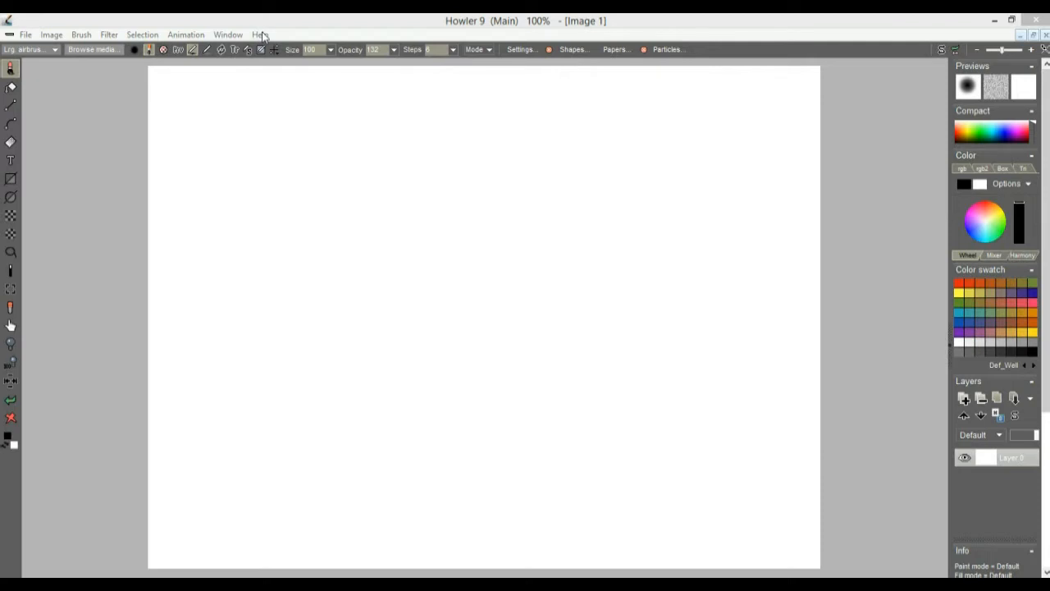
click(262, 36)
click(270, 36)
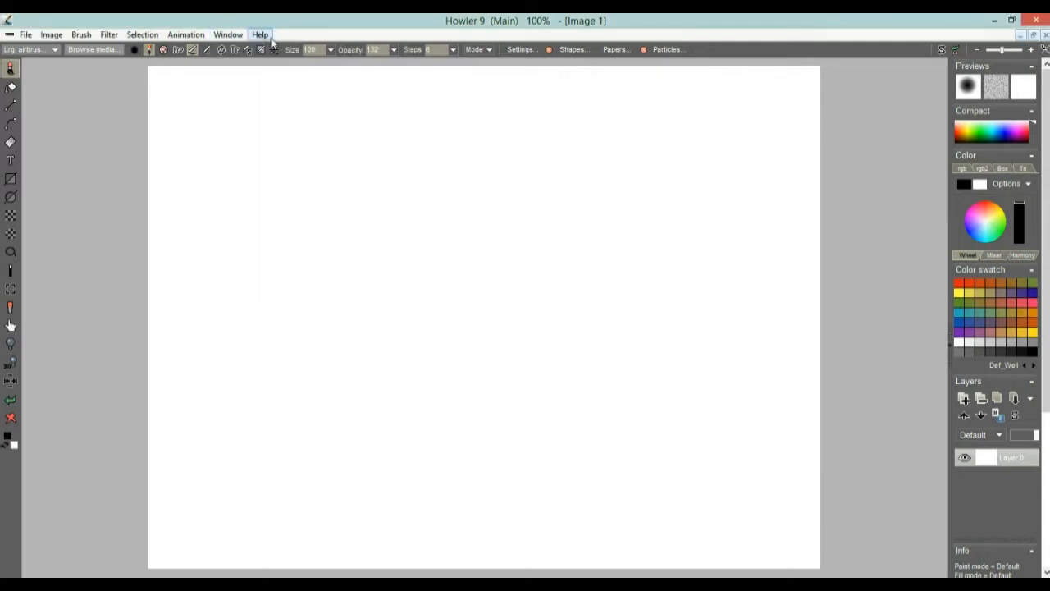
click(266, 37)
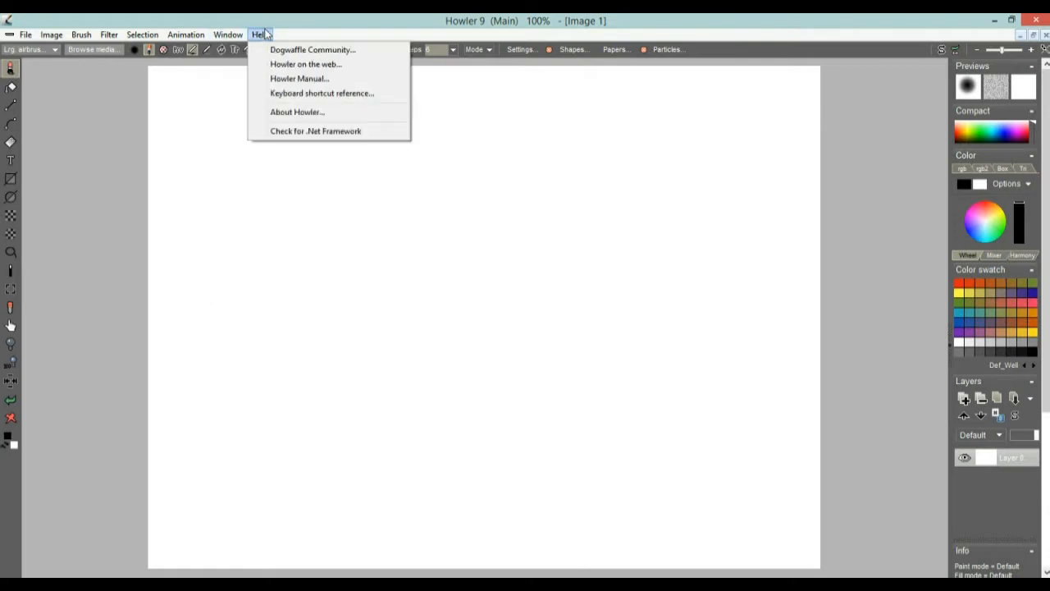
click(263, 37)
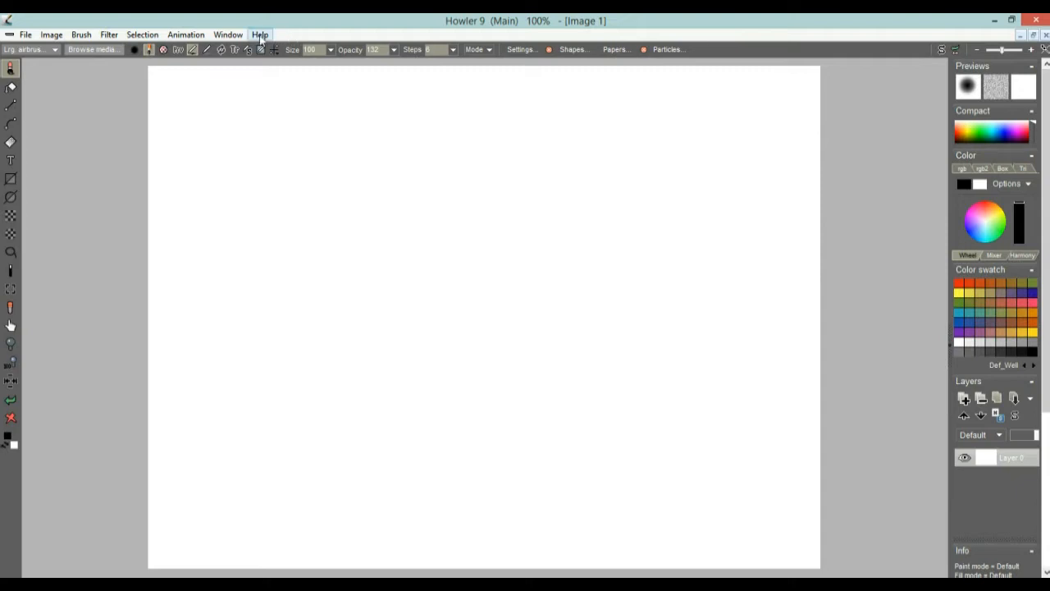
click(229, 35)
mouse_move(259, 39)
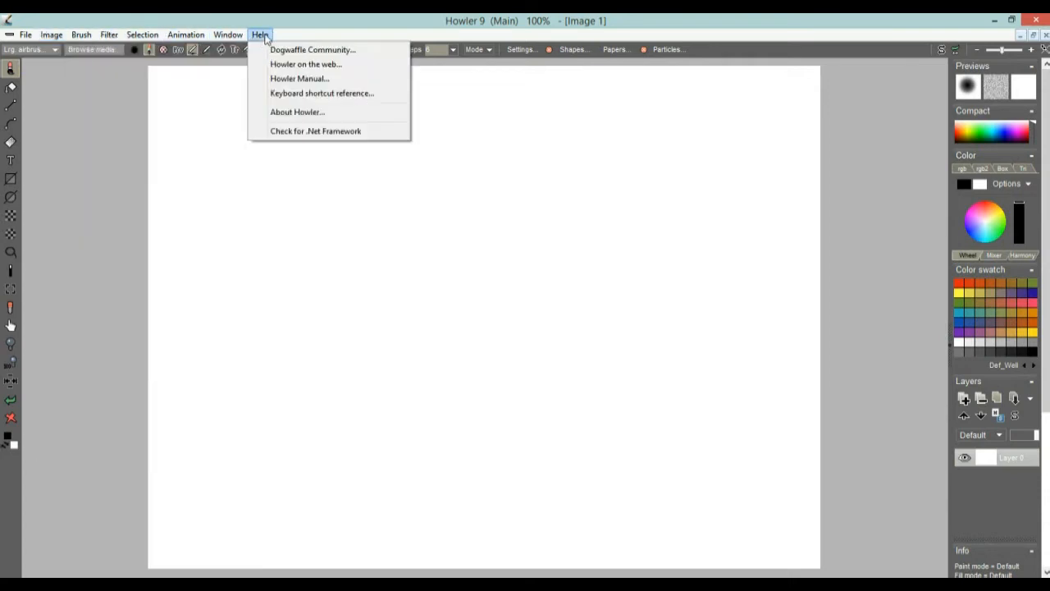
mouse_move(42, 38)
mouse_move(85, 40)
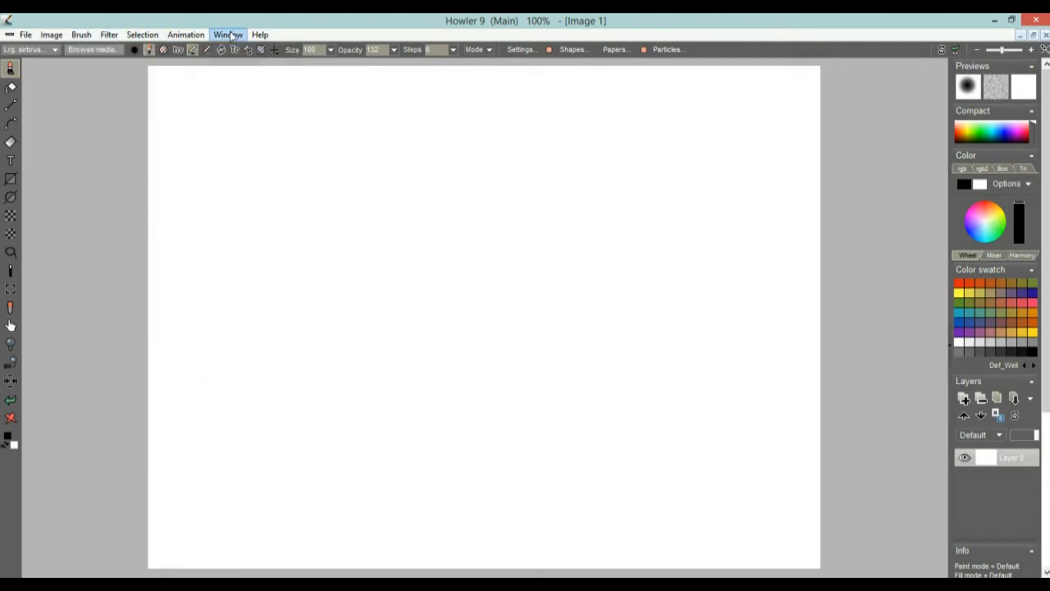
click(289, 25)
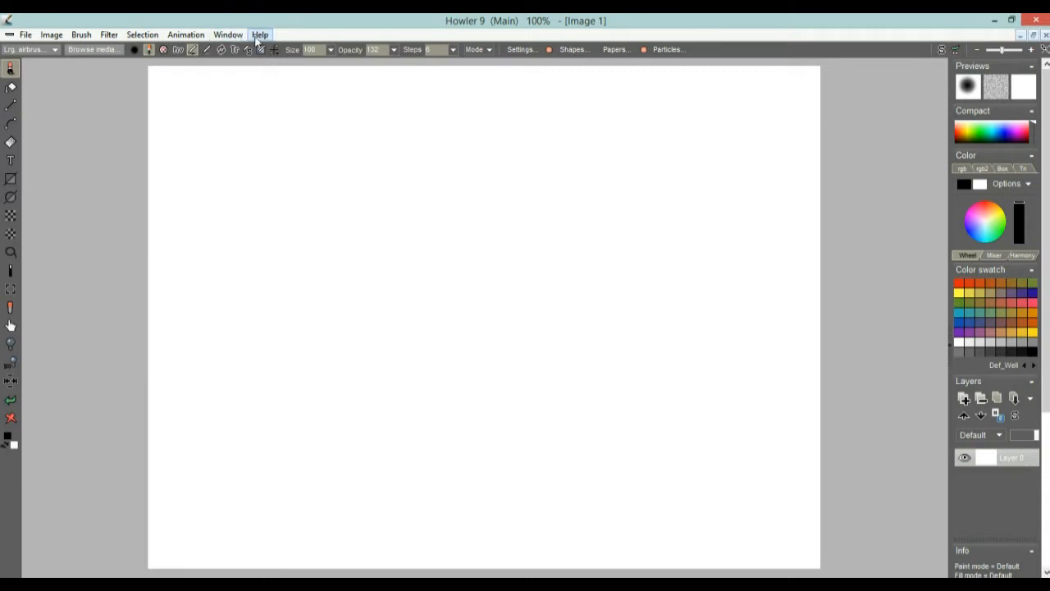
click(107, 36)
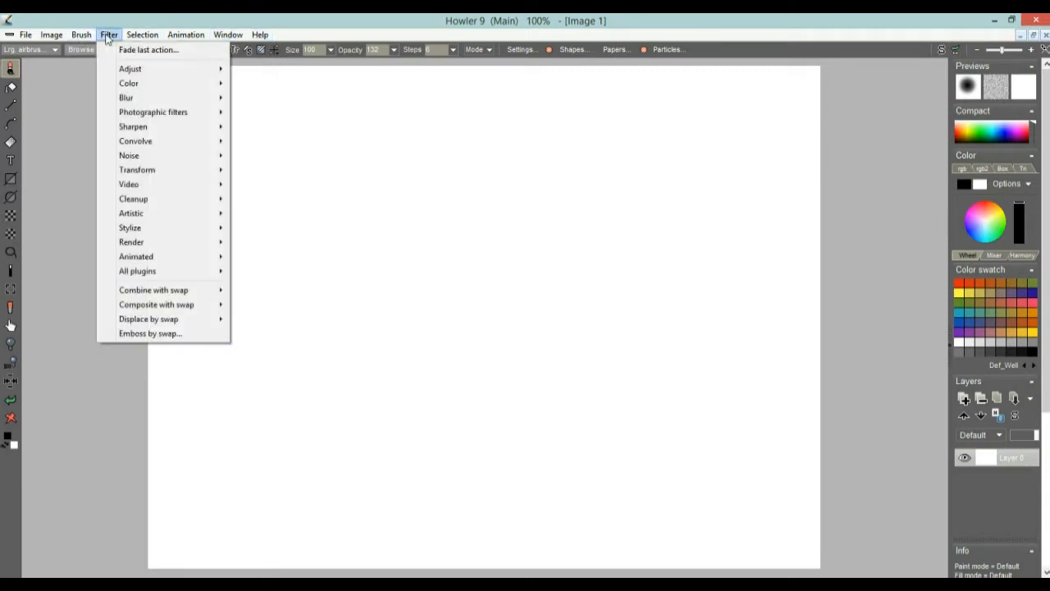
mouse_move(149, 40)
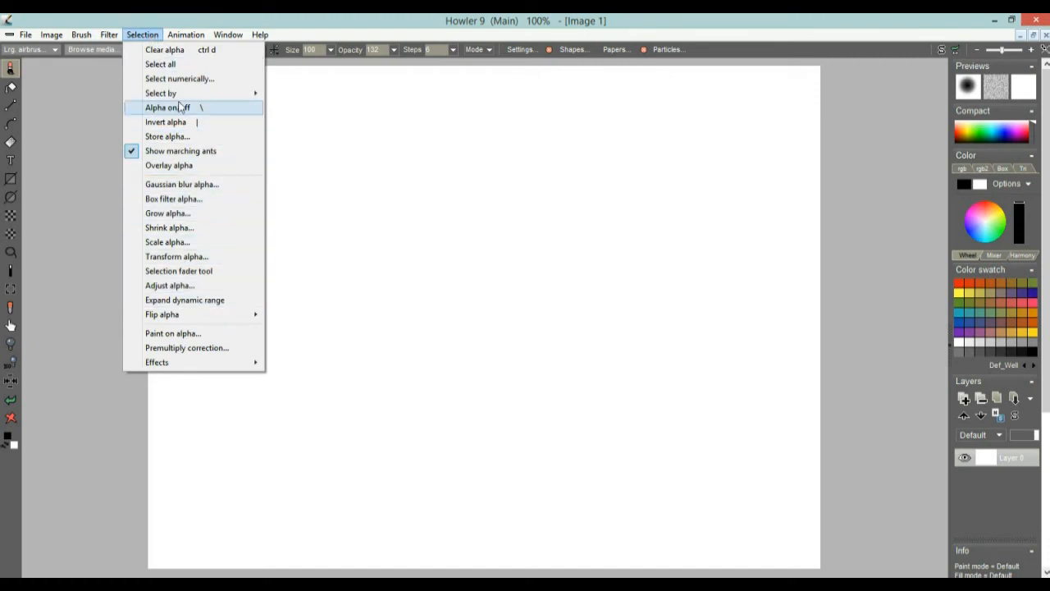
mouse_move(187, 36)
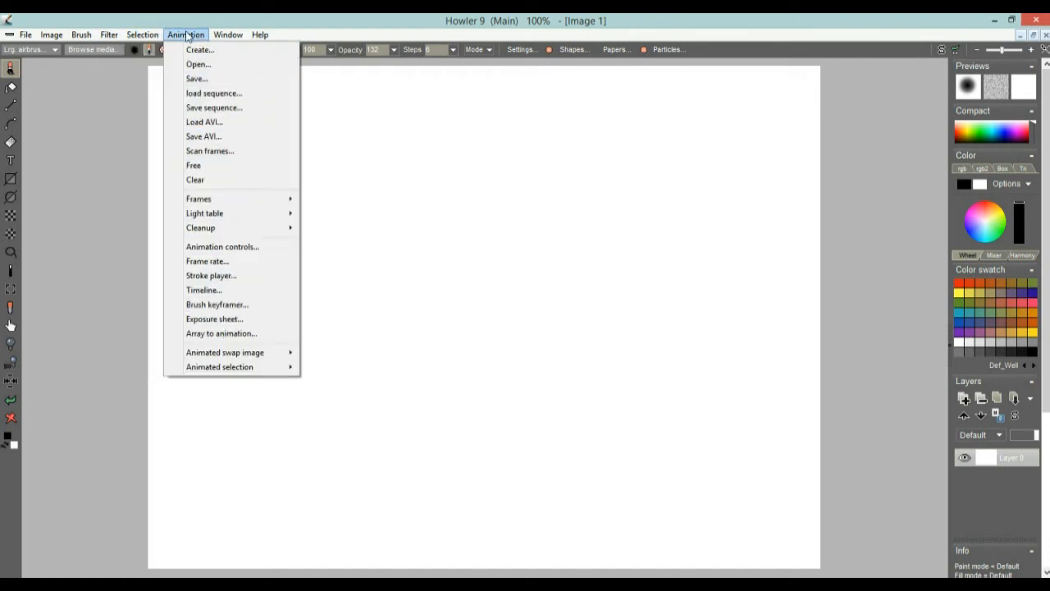
mouse_move(73, 40)
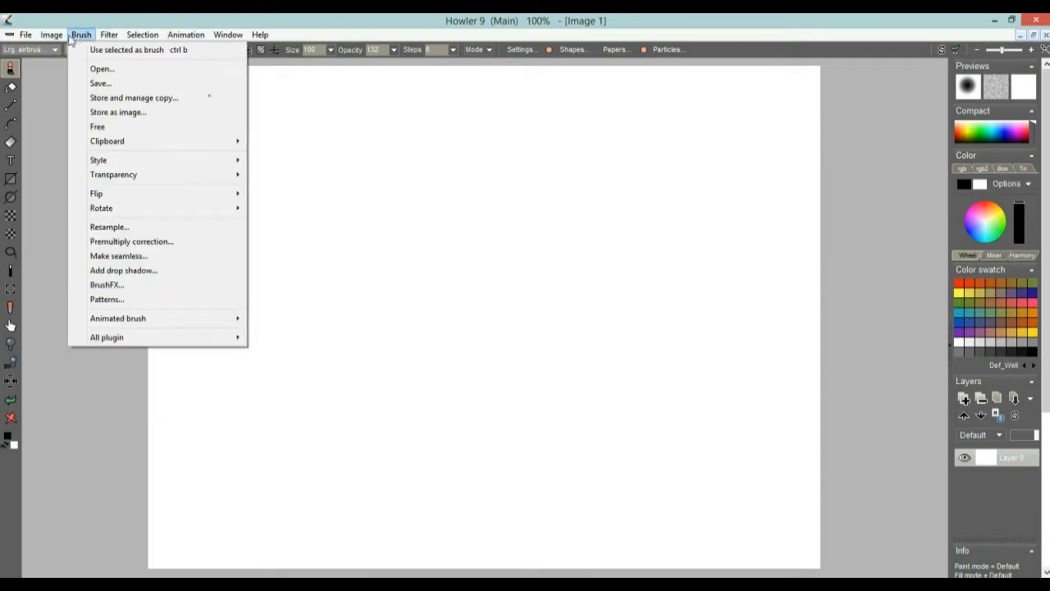
mouse_move(9, 34)
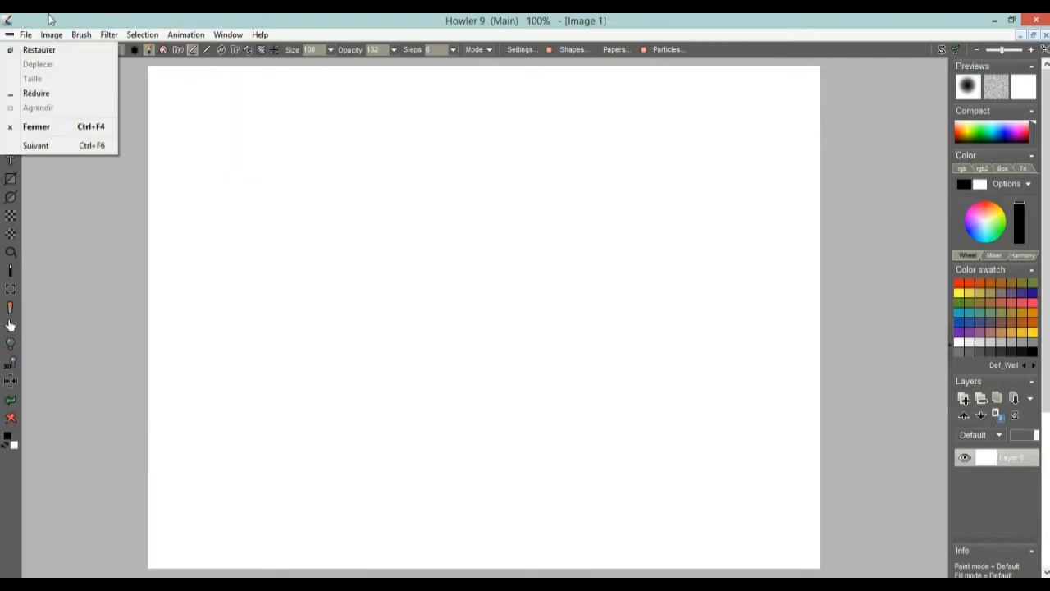
click(319, 19)
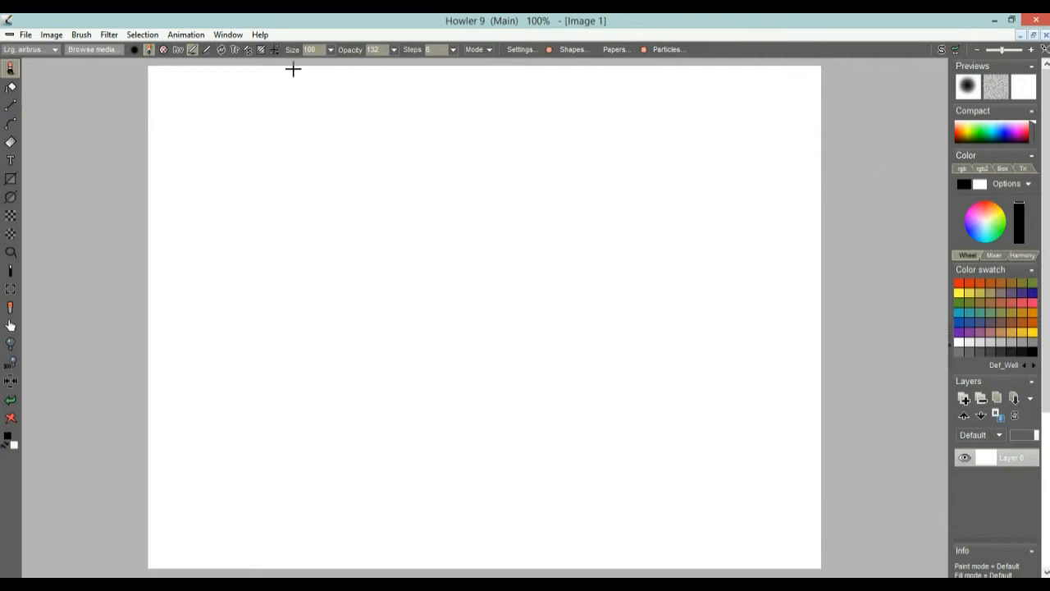
Step: Try the two-column toolbar layout, and return the toolbar to a single column
click(260, 36)
mouse_move(229, 37)
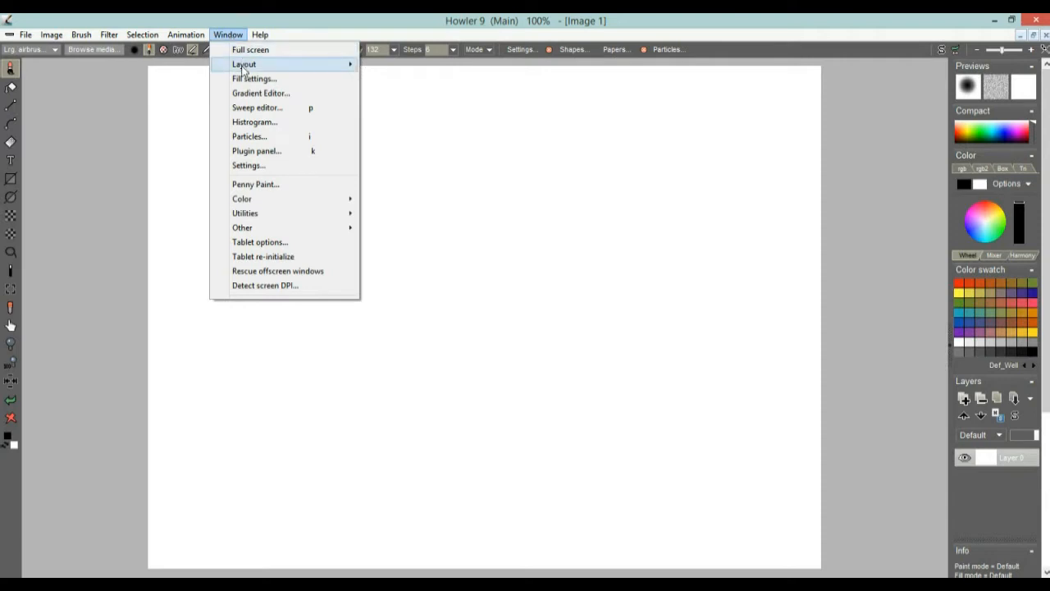
mouse_move(243, 72)
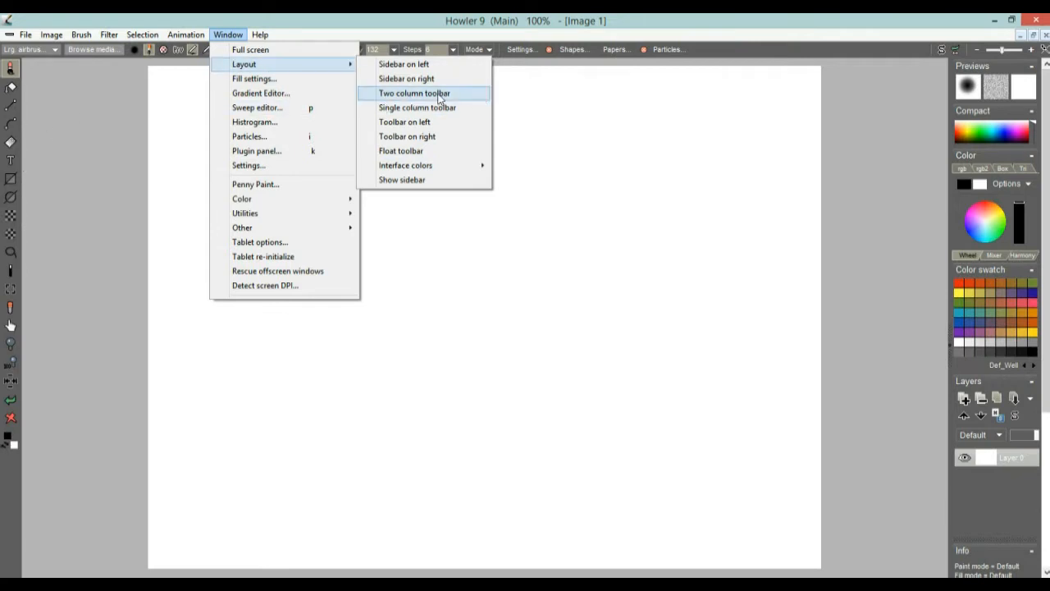
click(404, 93)
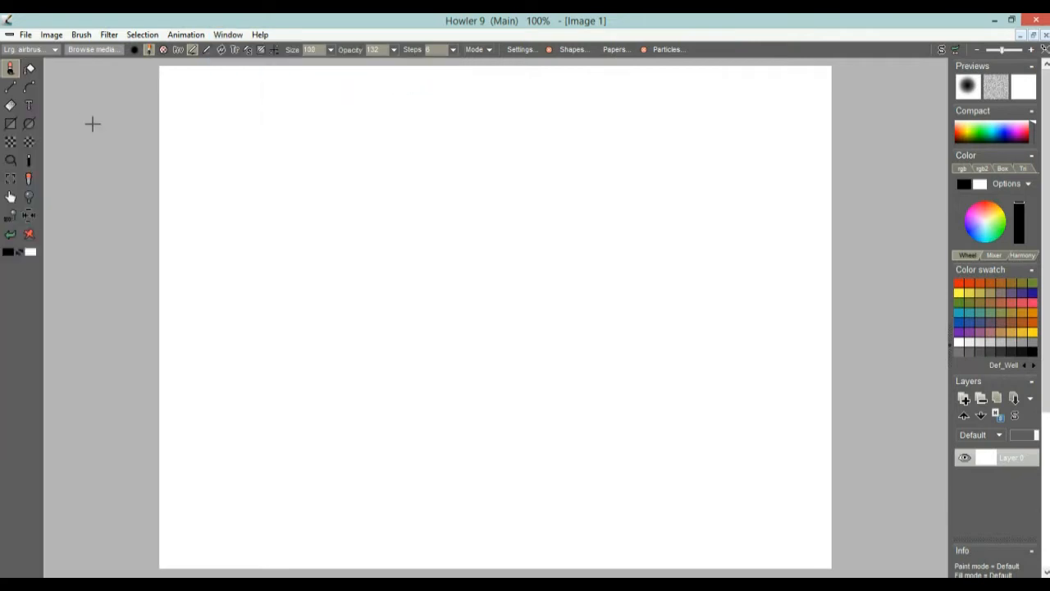
click(222, 36)
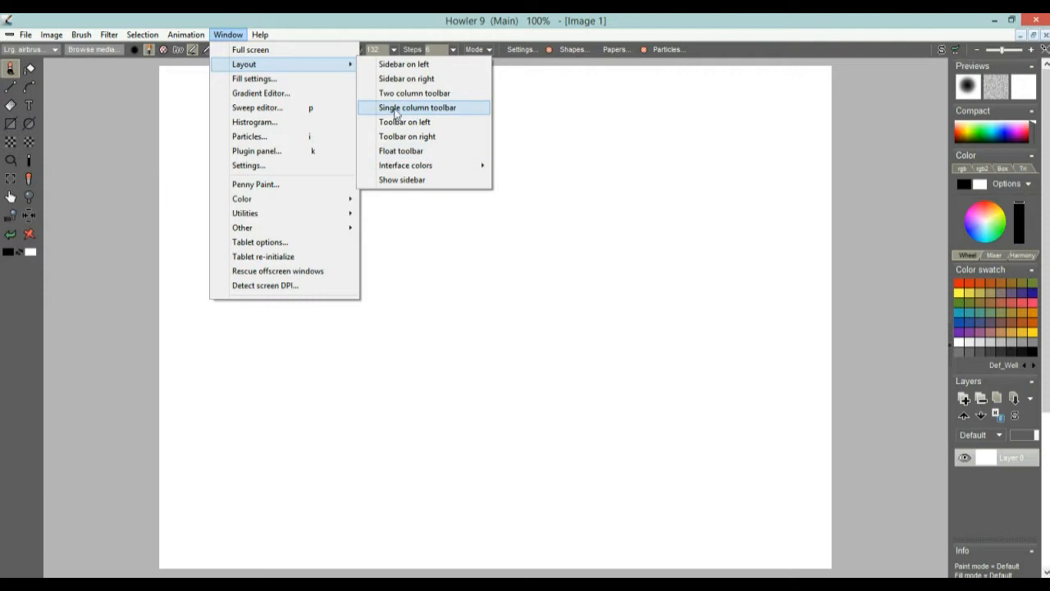
click(419, 111)
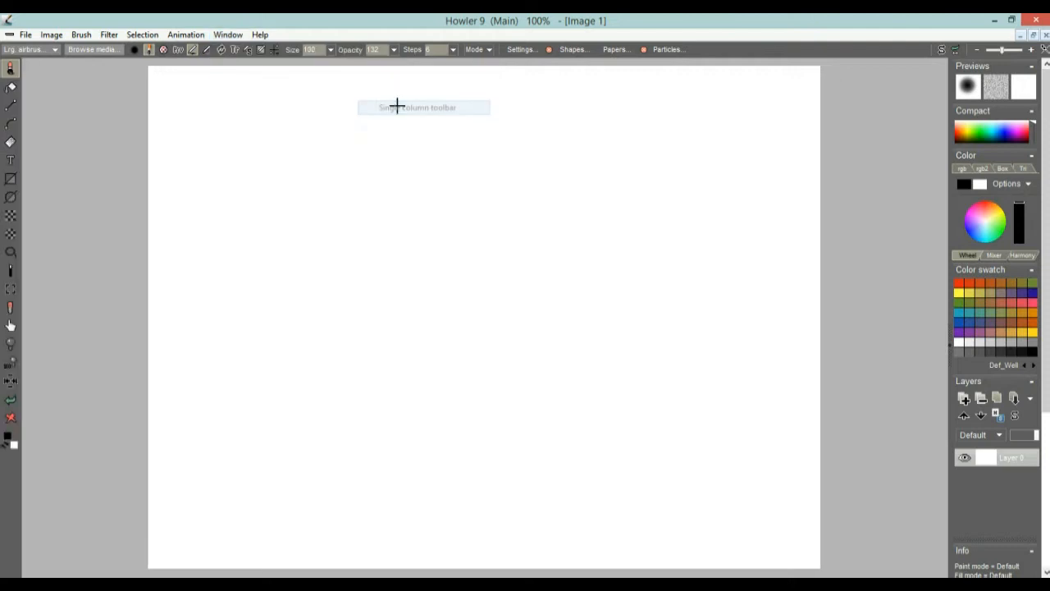
Step: Dock the sidebar on the left side and float the toolbar, placing it between the sidebar and the canvas
click(229, 36)
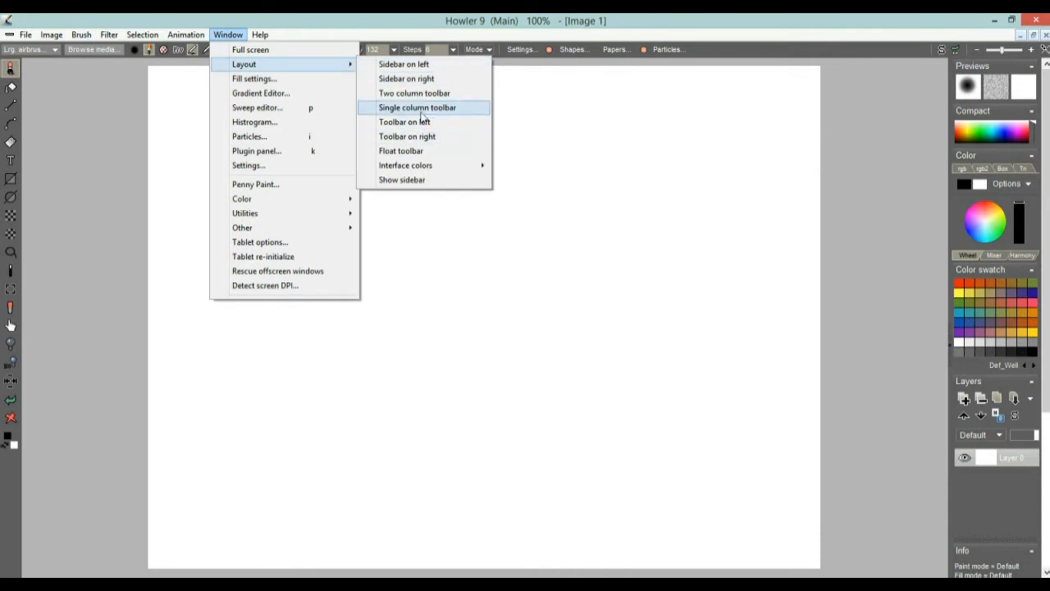
click(402, 64)
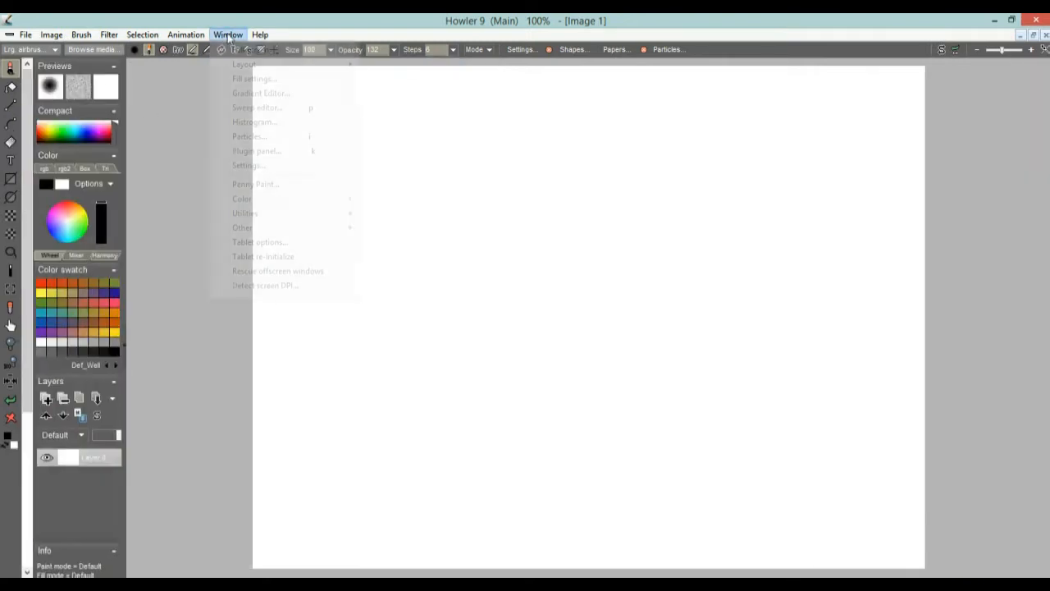
click(228, 35)
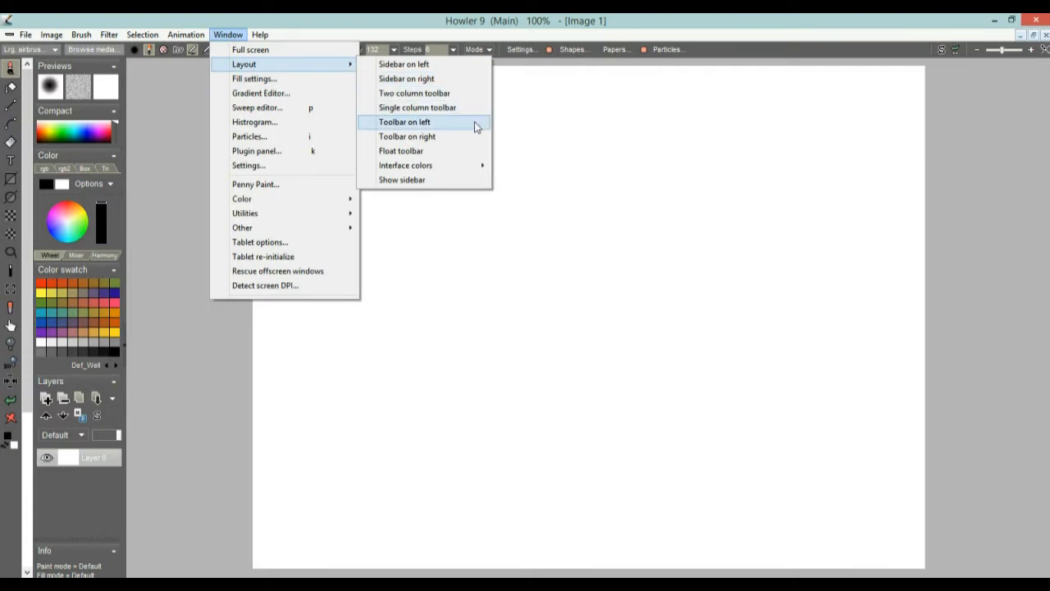
click(429, 153)
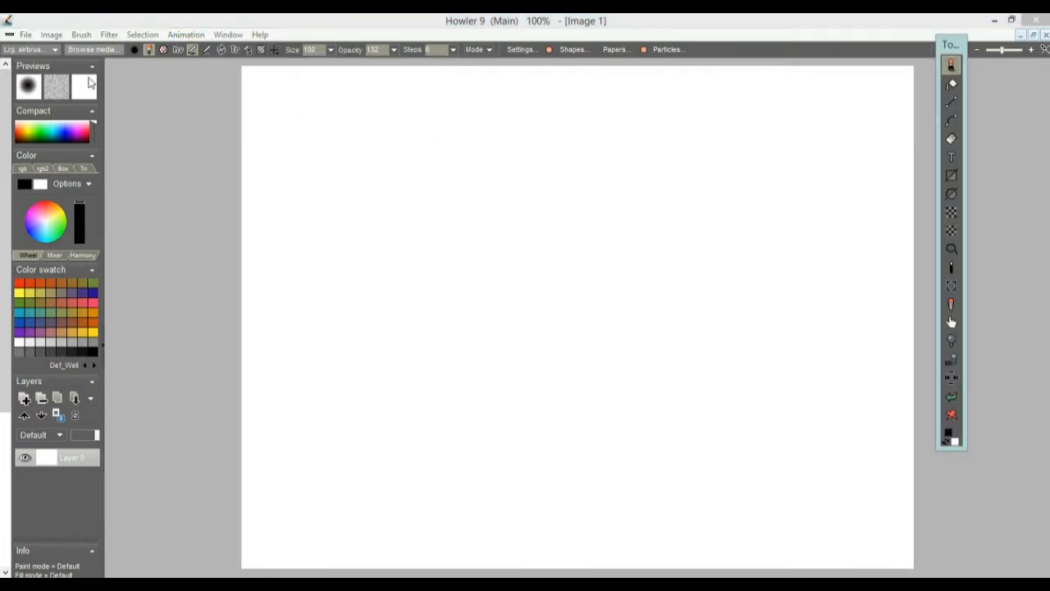
drag(952, 41, 156, 77)
Step: Set the interface colors to the Light on dark scheme and dismiss the restart notice
click(242, 38)
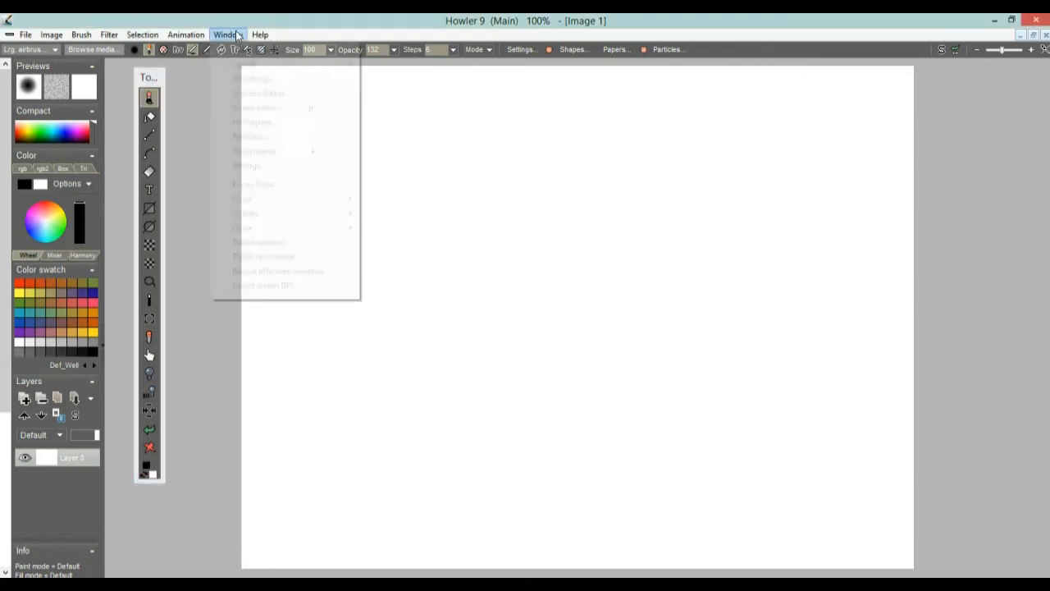
mouse_move(276, 67)
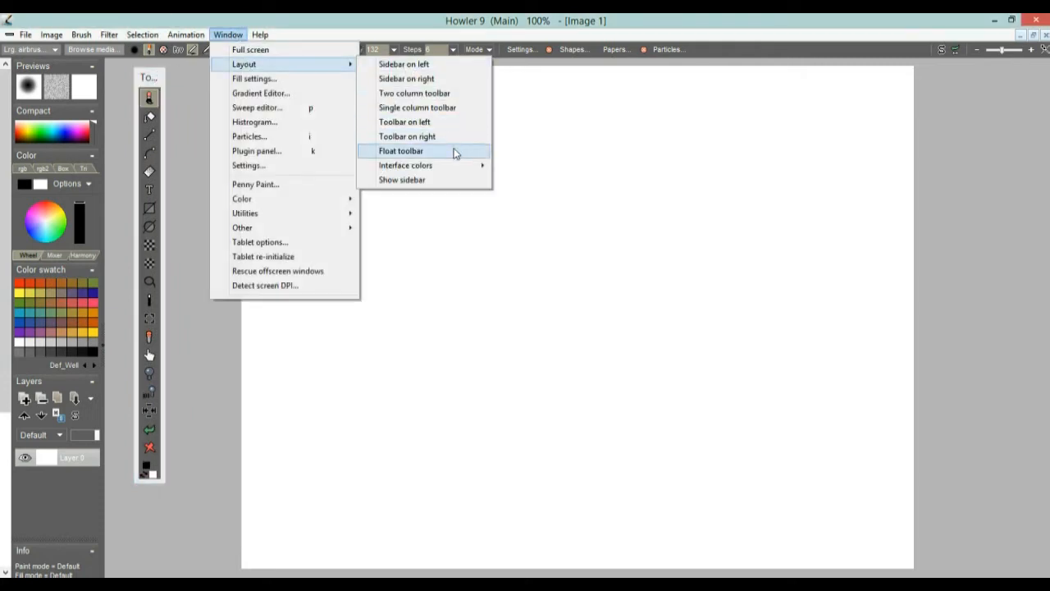
mouse_move(426, 169)
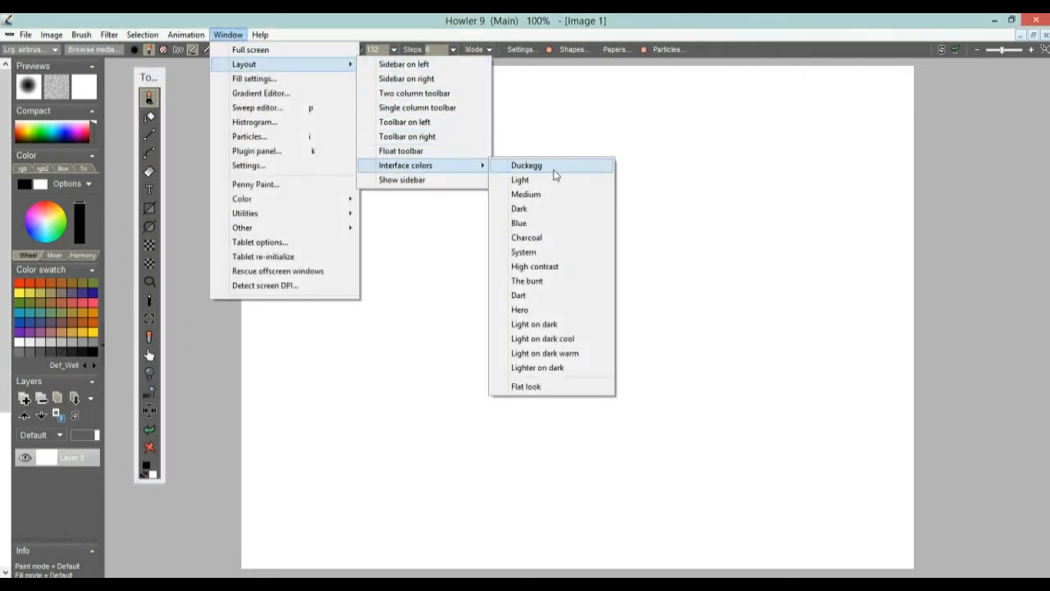
click(555, 325)
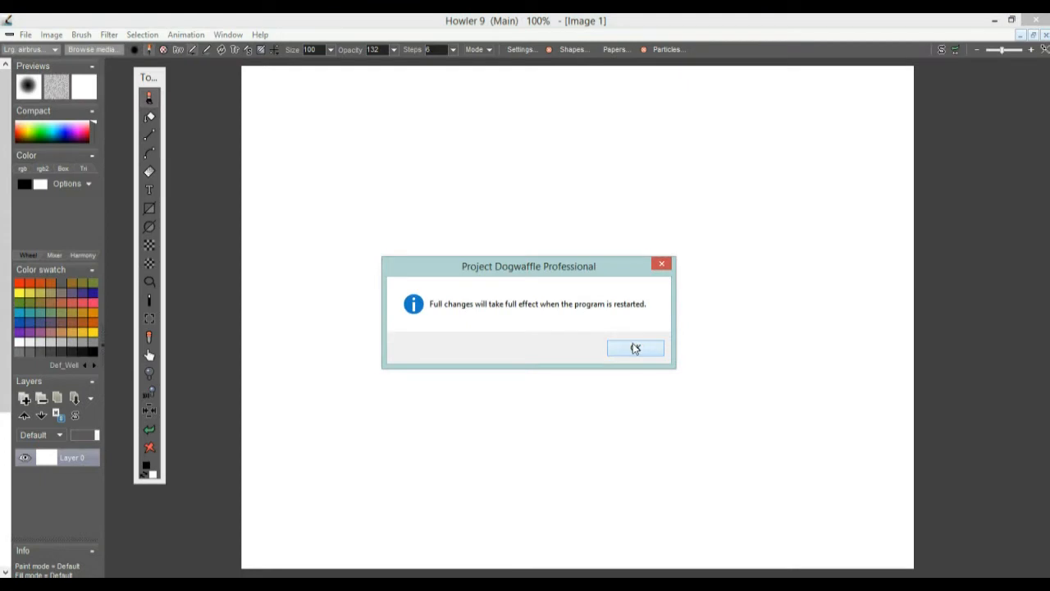
click(635, 349)
Step: Set the interface colors to the Light on dark warm scheme
click(223, 36)
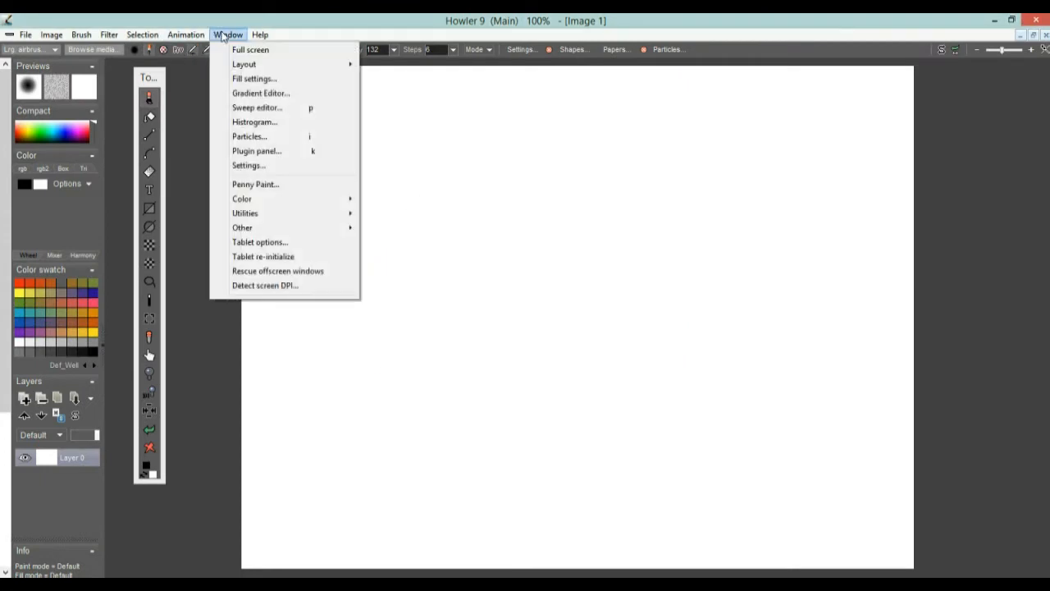
mouse_move(253, 69)
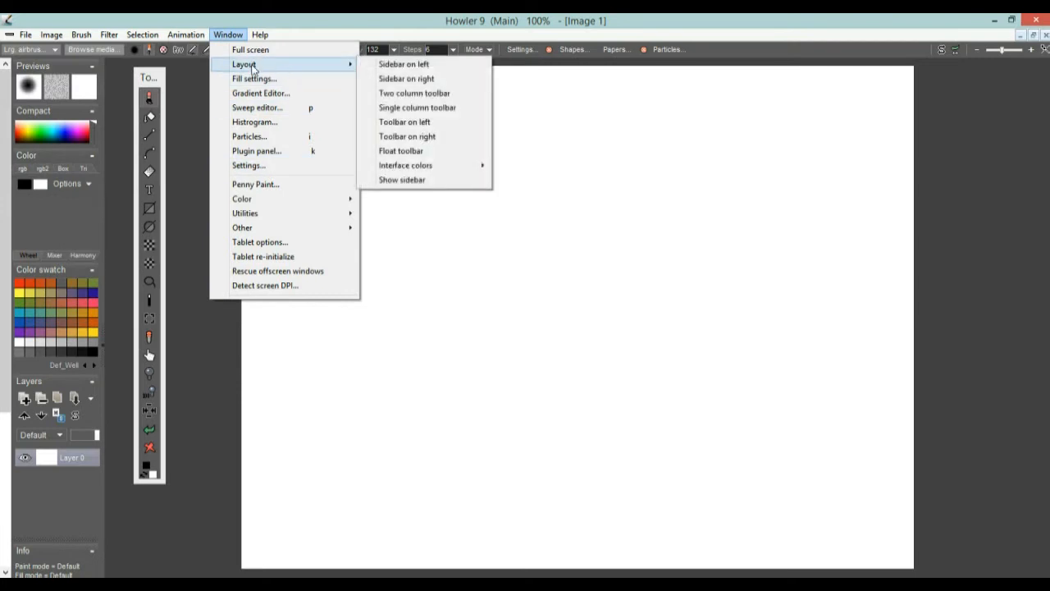
mouse_move(435, 166)
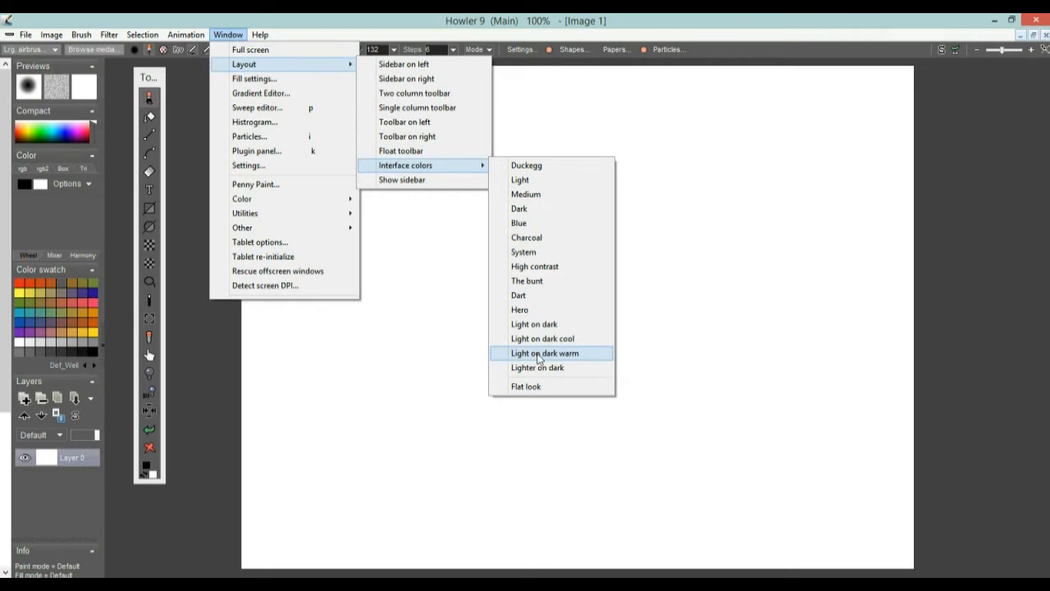
click(539, 357)
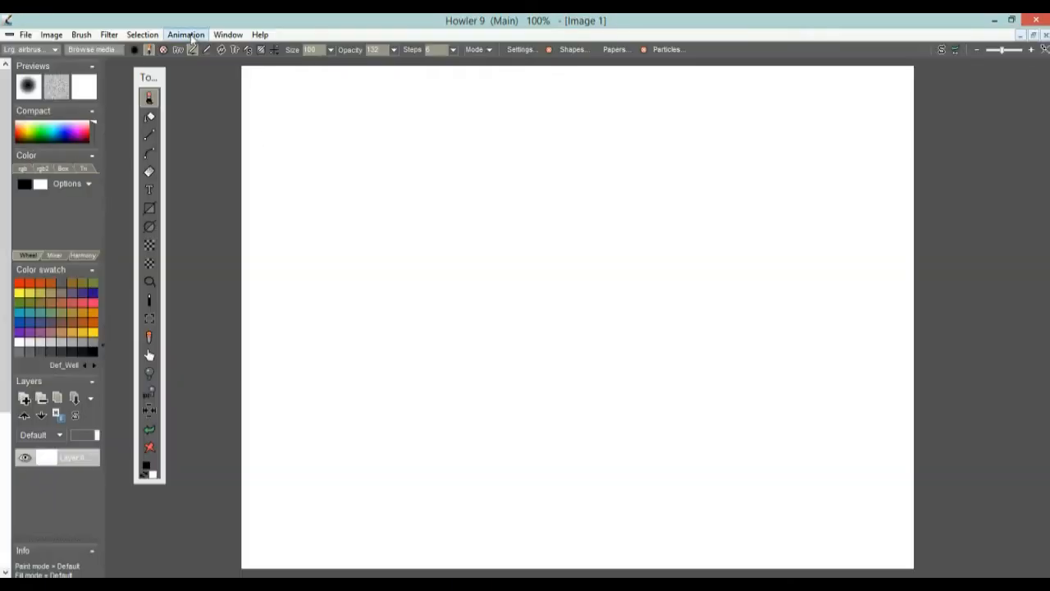
Step: Dock the toolbar on the left side of the workspace and the sidebar on the right side
click(220, 37)
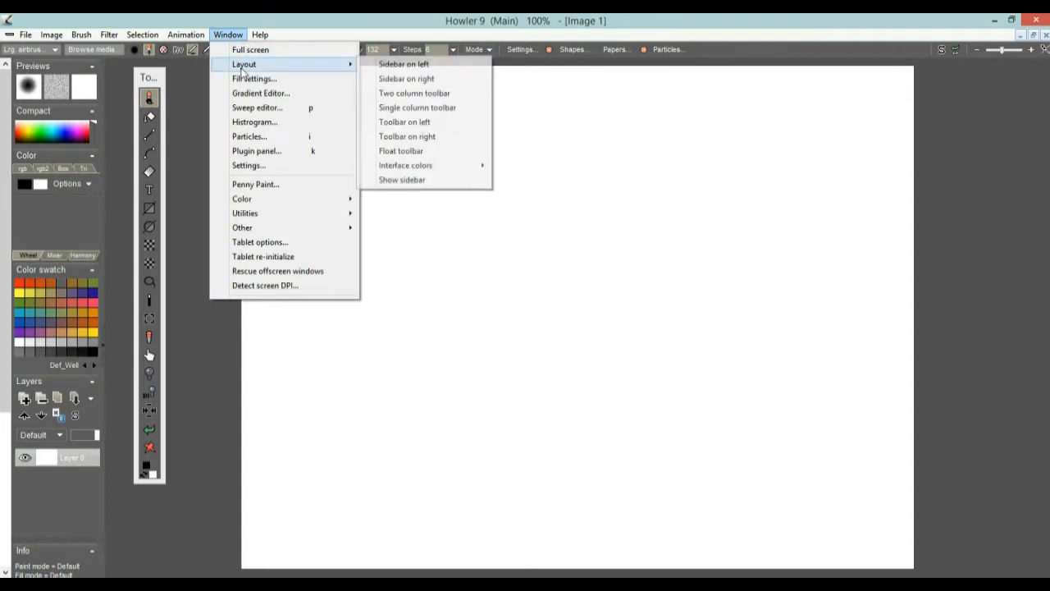
click(428, 121)
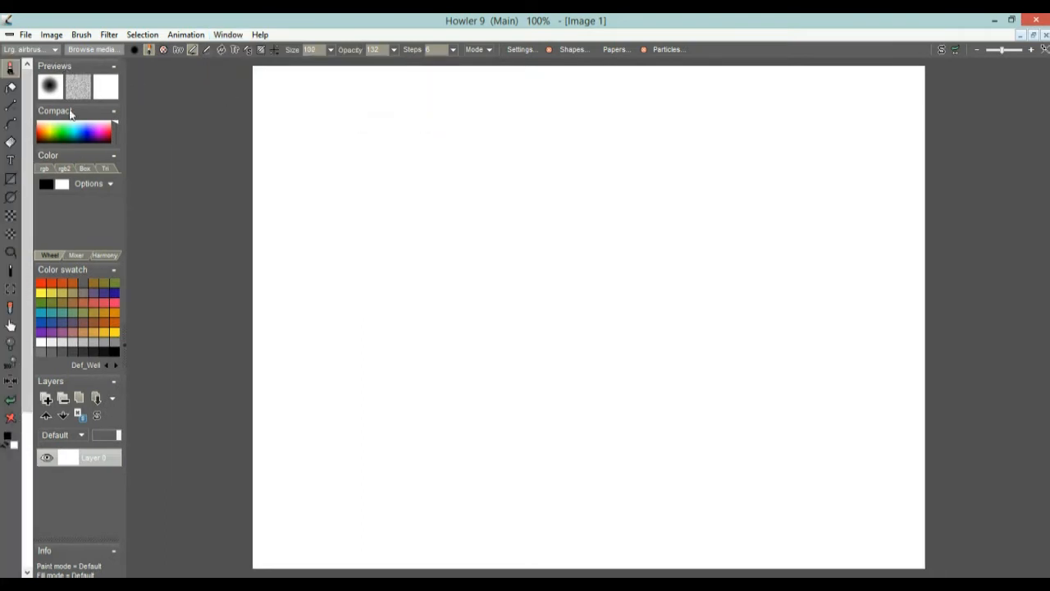
click(228, 35)
mouse_move(265, 65)
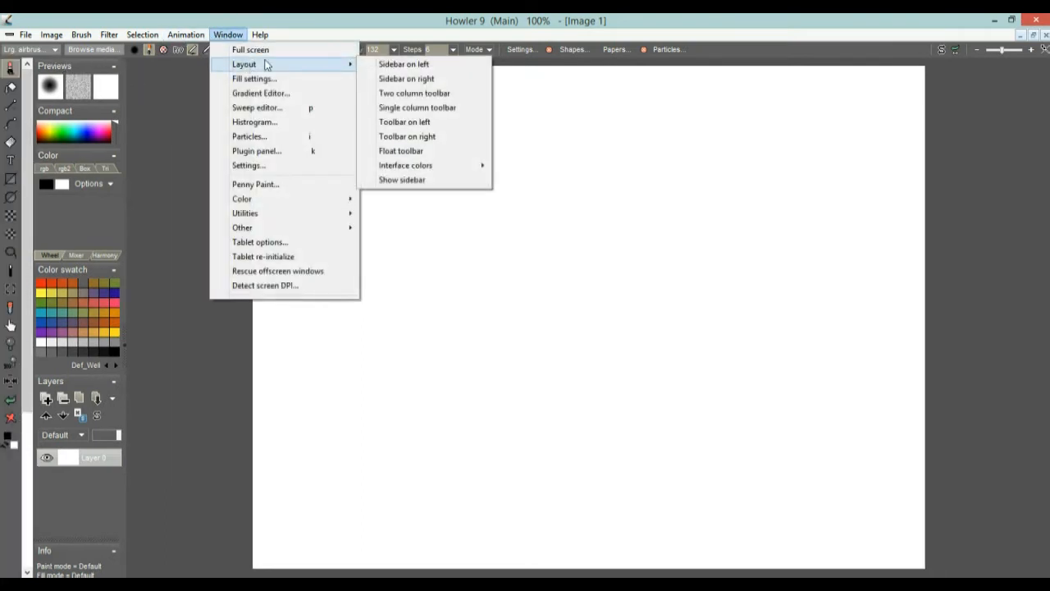
click(419, 78)
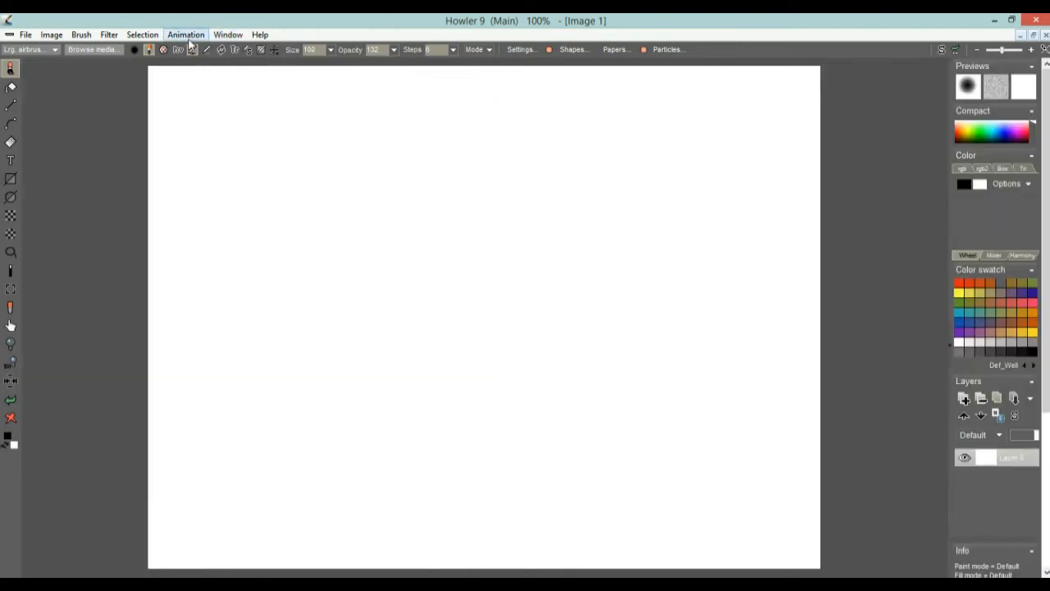
click(233, 37)
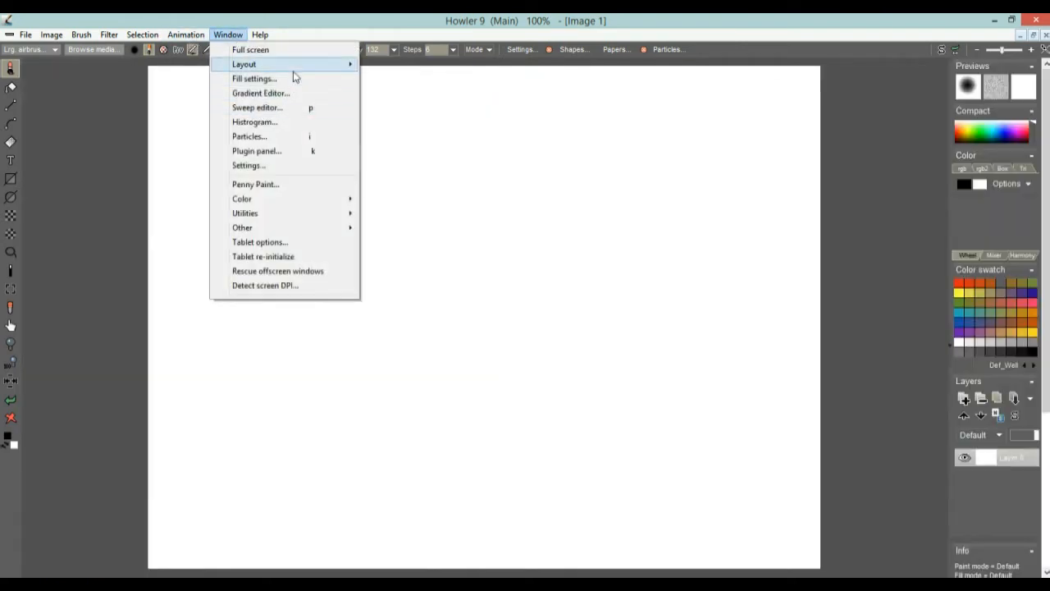
mouse_move(293, 66)
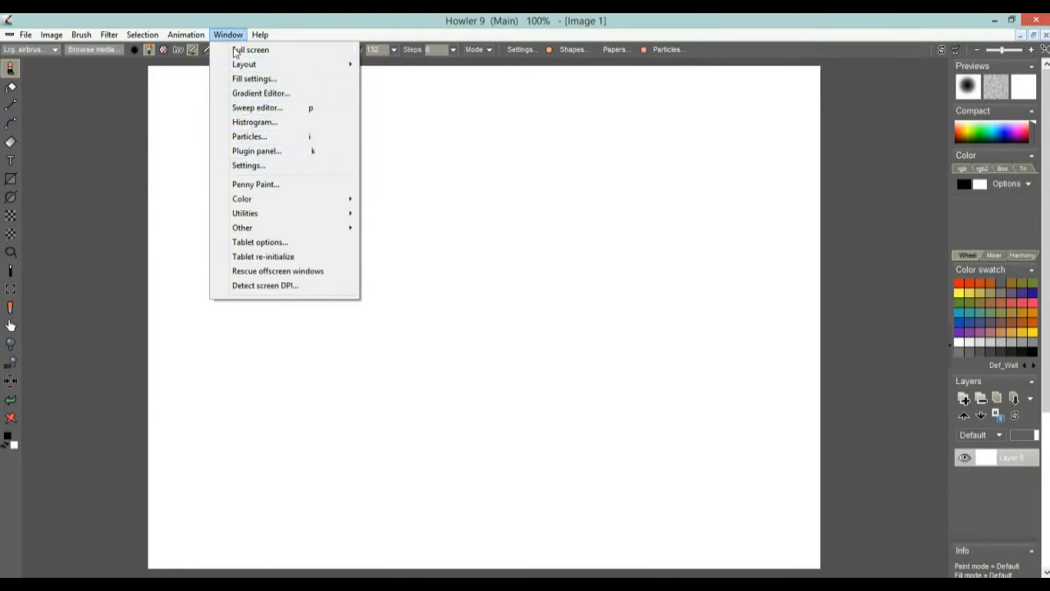
Step: Open the program settings and review the threading and GPU details
click(248, 166)
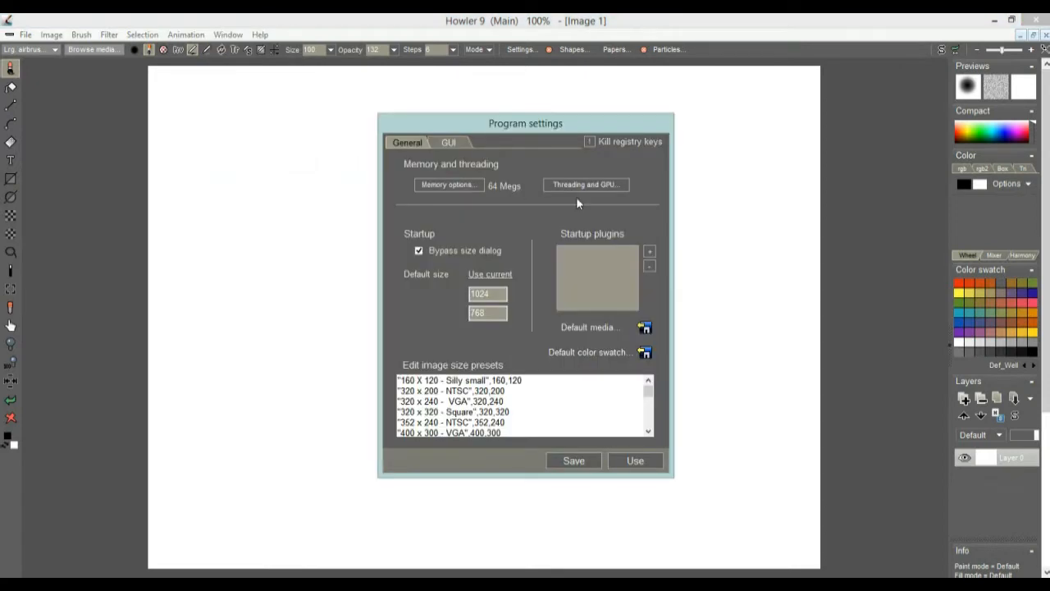
drag(509, 131, 420, 128)
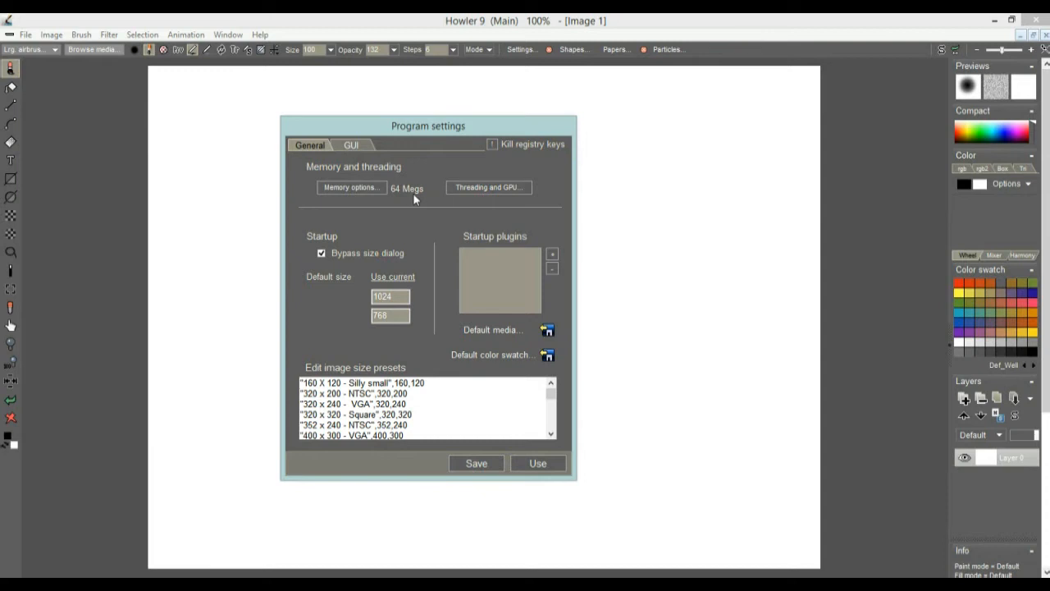
click(485, 189)
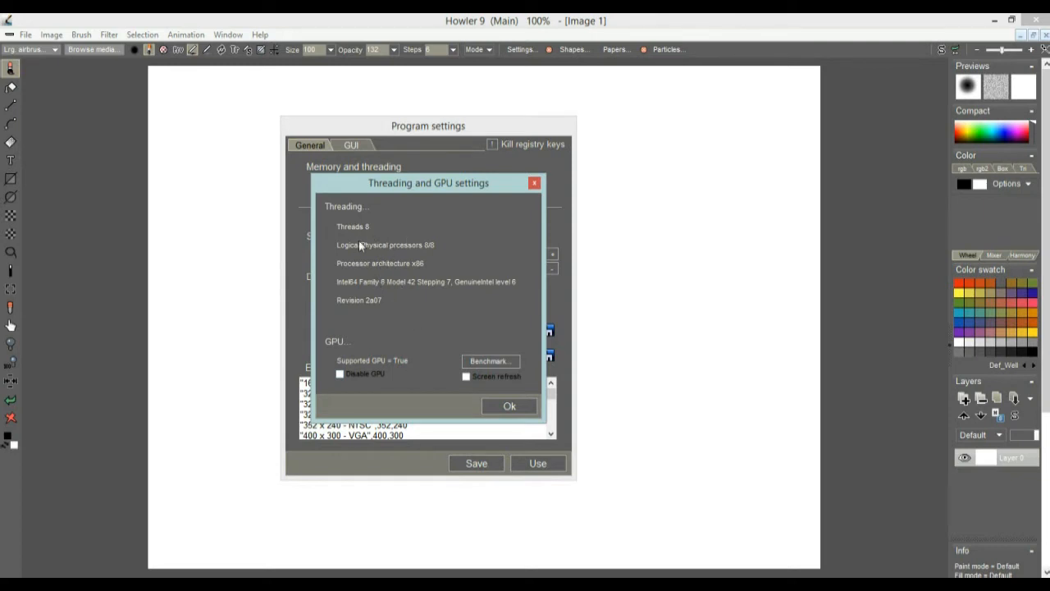
click(534, 184)
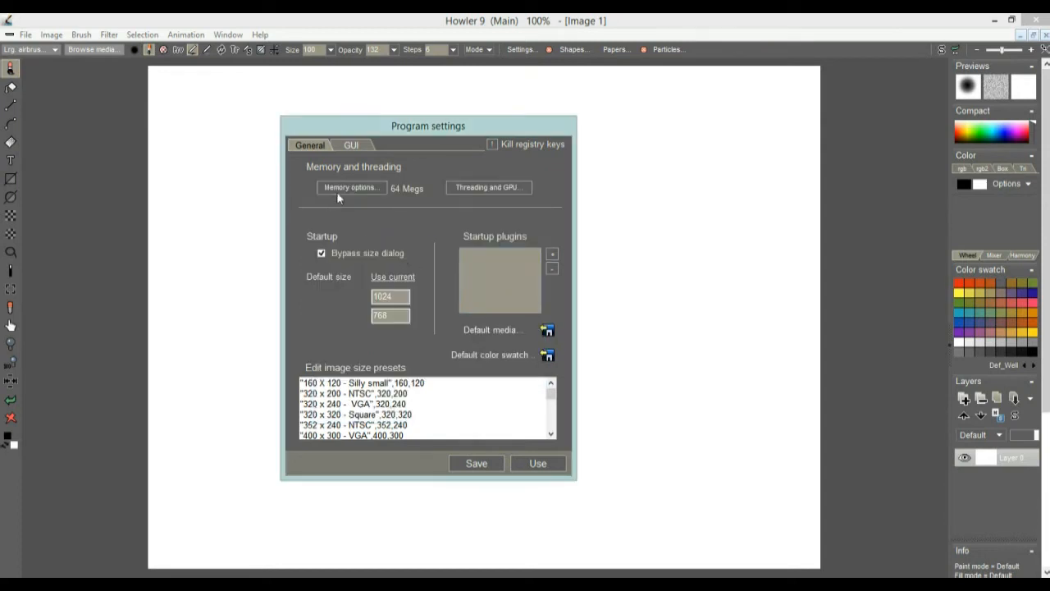
Step: Set the allocated undo memory to 256 megs and save the program settings
click(354, 188)
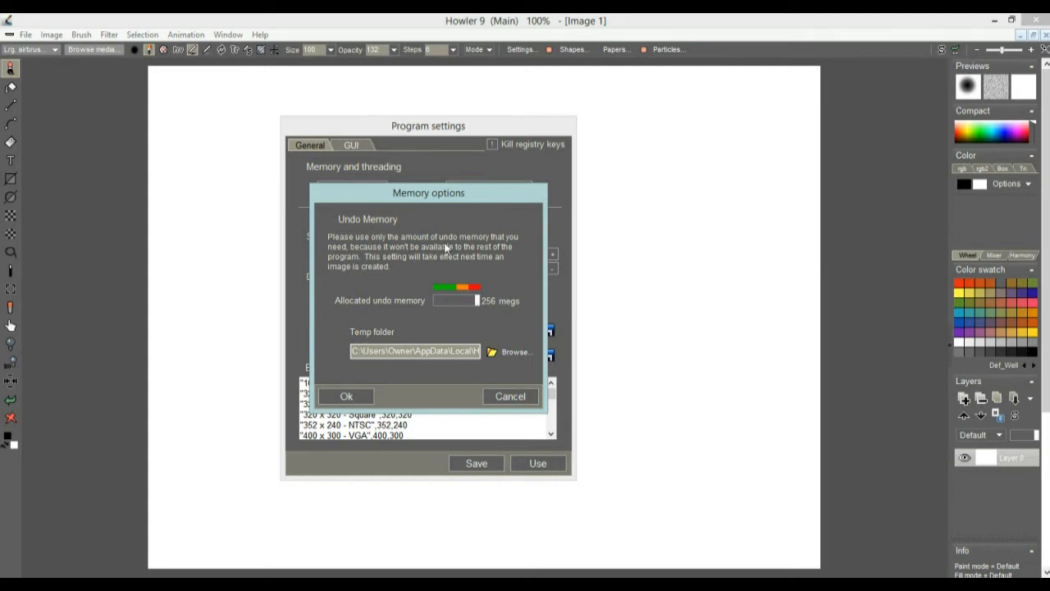
click(364, 392)
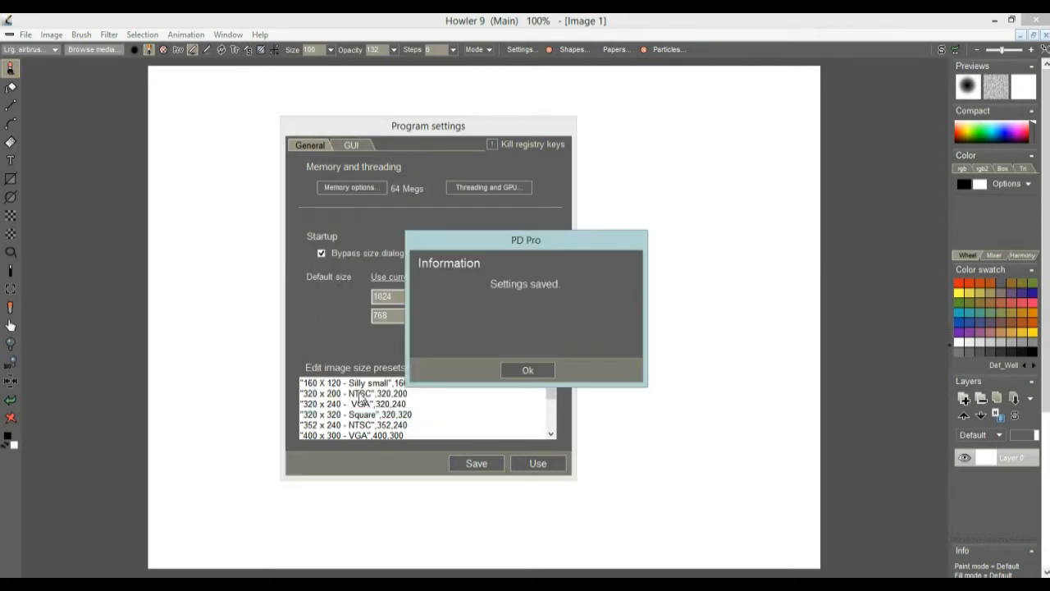
click(527, 370)
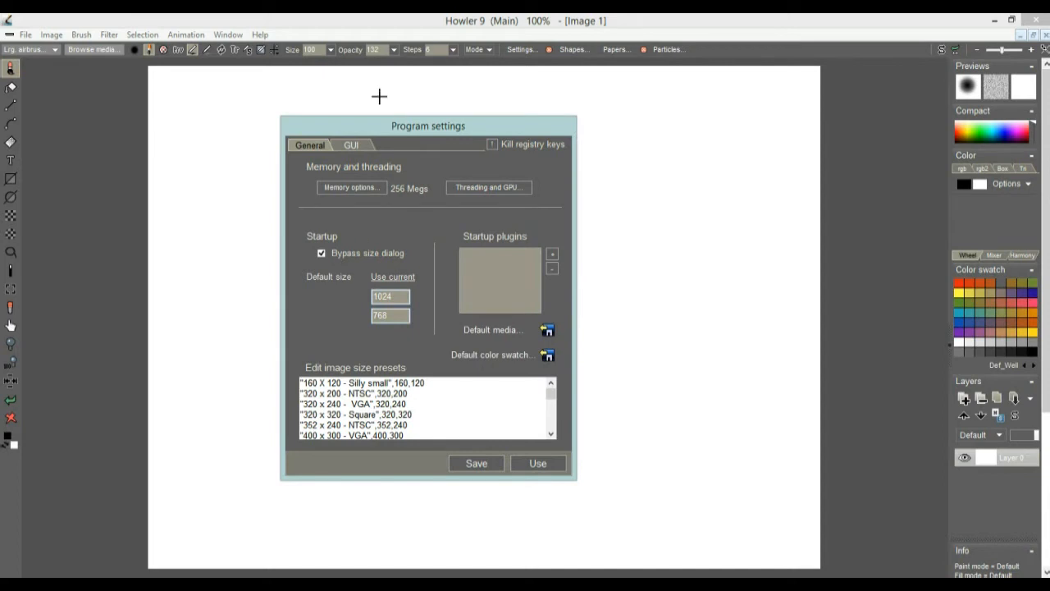
mouse_move(391, 130)
mouse_down()
mouse_move(387, 123)
mouse_move(375, 135)
mouse_up()
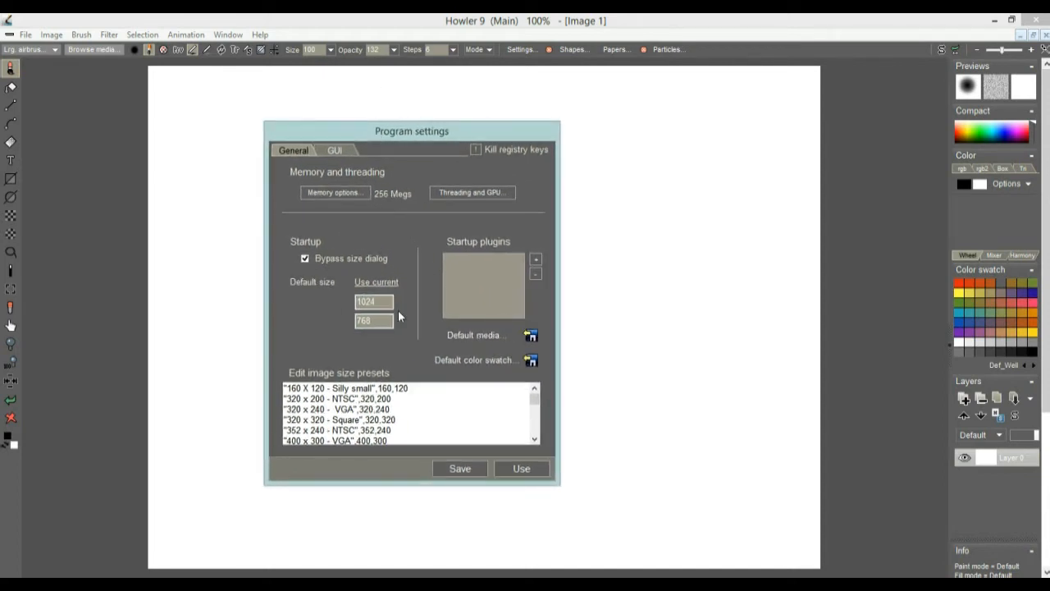
click(478, 470)
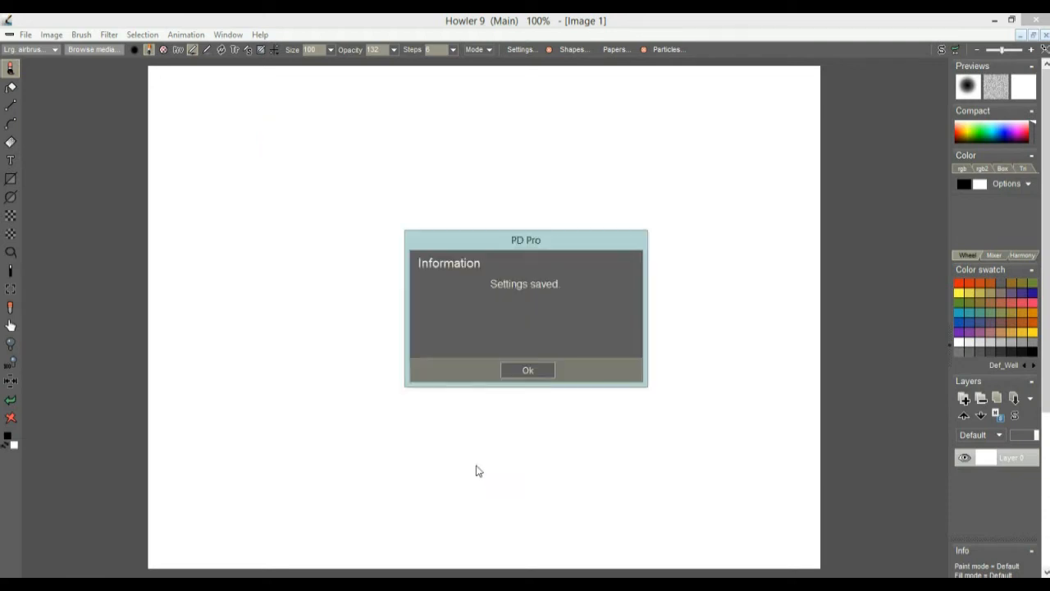
click(542, 371)
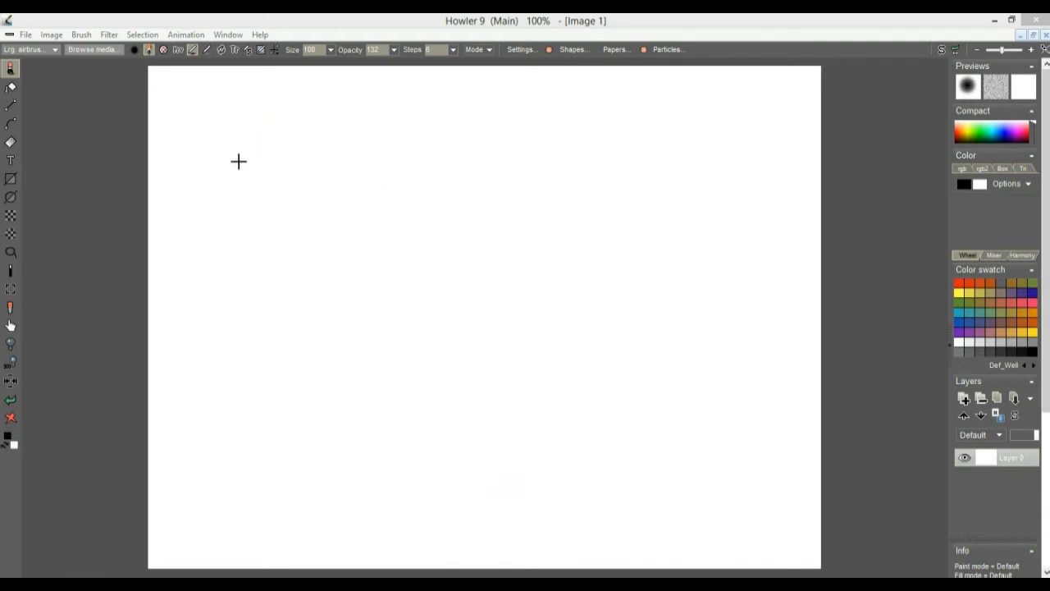
Step: Paint freehand black airbrush scribbles across the canvas and cover part of them with white strokes
click(82, 34)
click(82, 35)
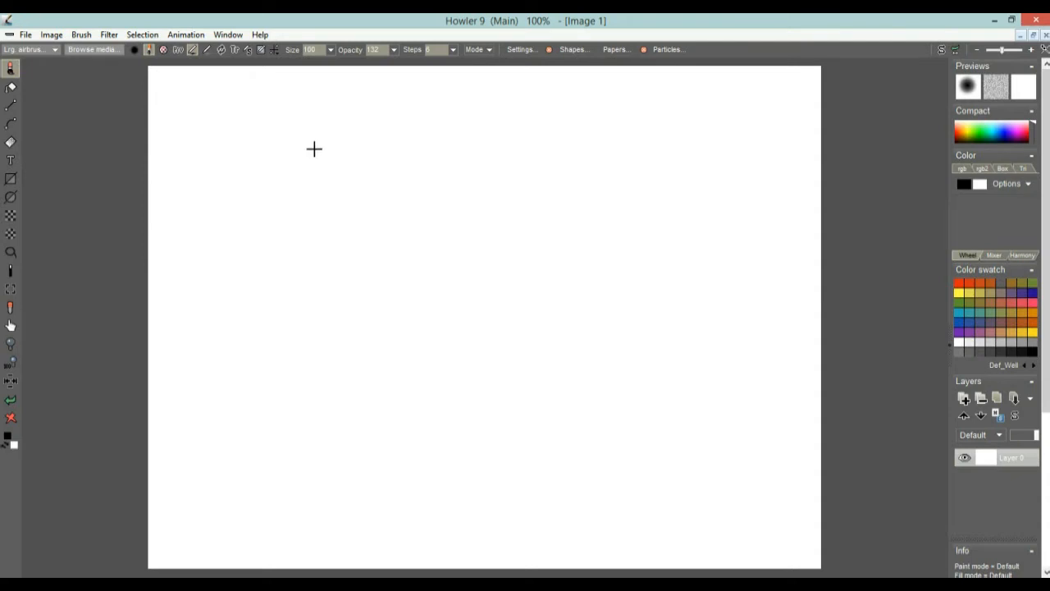
mouse_move(316, 181)
mouse_down()
mouse_move(312, 214)
mouse_move(543, 200)
mouse_move(436, 371)
mouse_move(285, 330)
mouse_up()
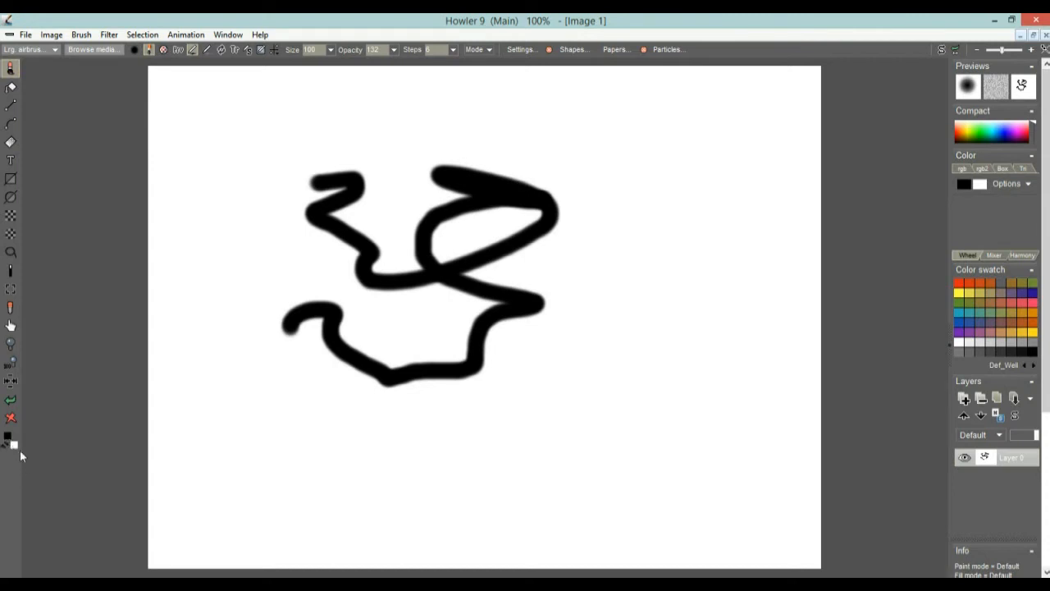
mouse_move(504, 211)
mouse_down()
mouse_move(566, 265)
mouse_move(476, 334)
mouse_move(431, 396)
mouse_move(597, 503)
mouse_up()
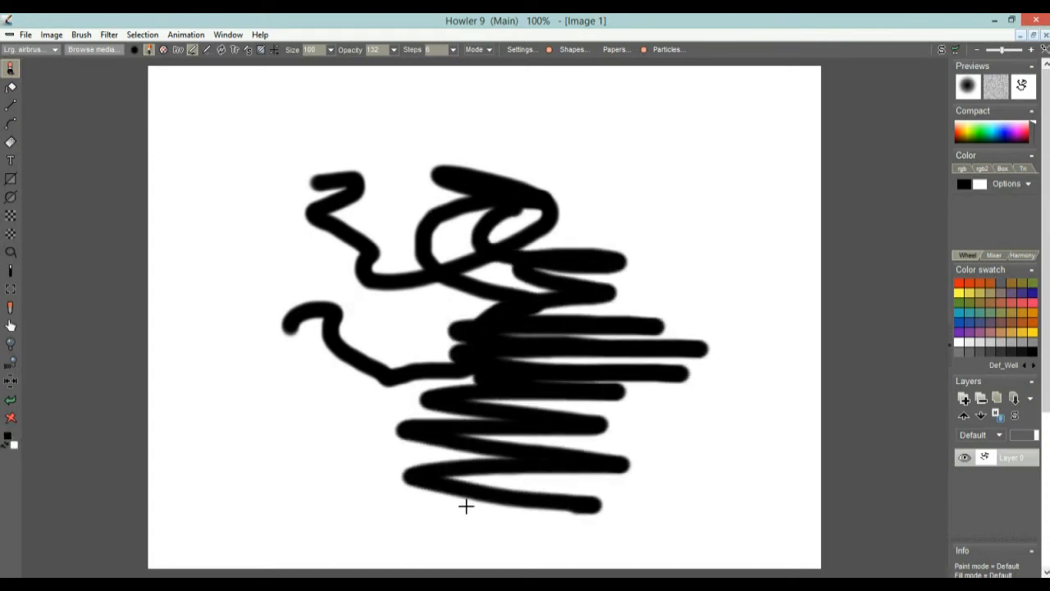
mouse_move(563, 284)
mouse_down()
mouse_move(485, 300)
mouse_move(381, 355)
mouse_move(396, 452)
mouse_move(556, 484)
mouse_move(567, 436)
mouse_move(481, 419)
mouse_up()
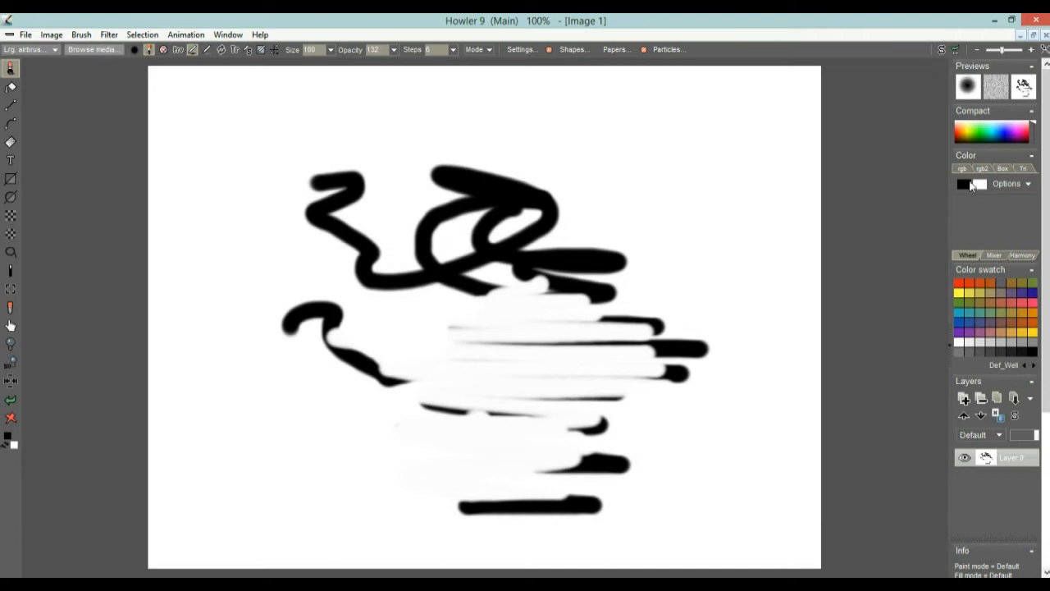
Step: Collapse and reopen the Color section, look through its picker types and leave the Box picker active
click(1032, 156)
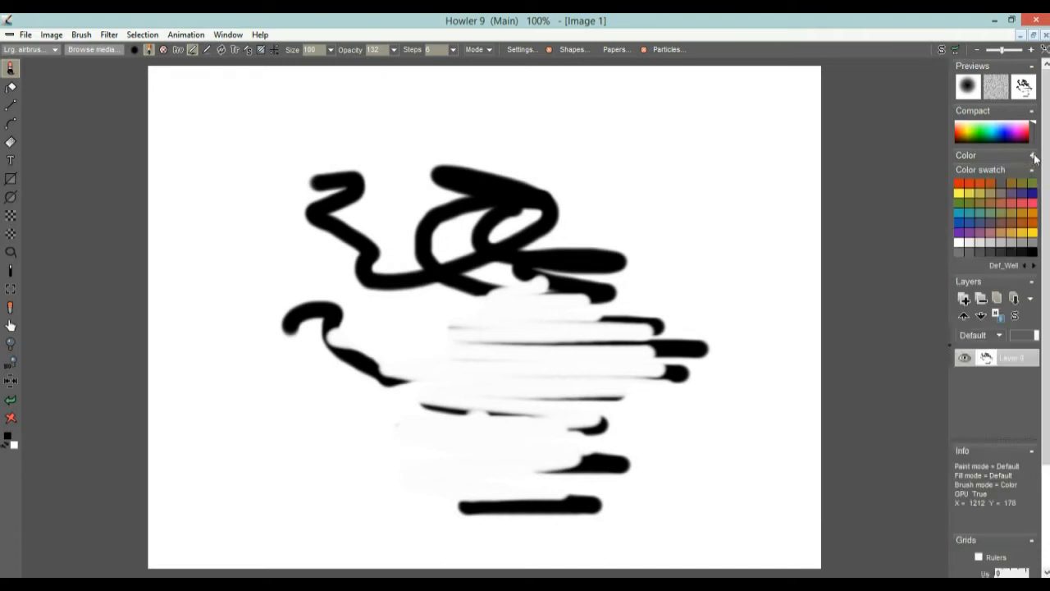
click(1033, 155)
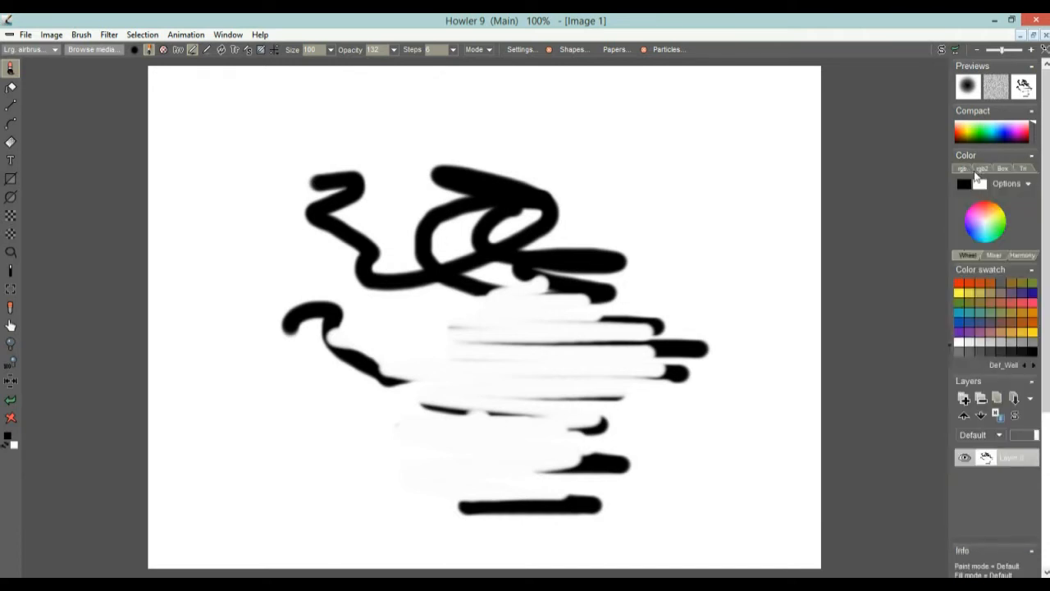
click(981, 168)
click(1003, 168)
click(1024, 168)
click(1005, 169)
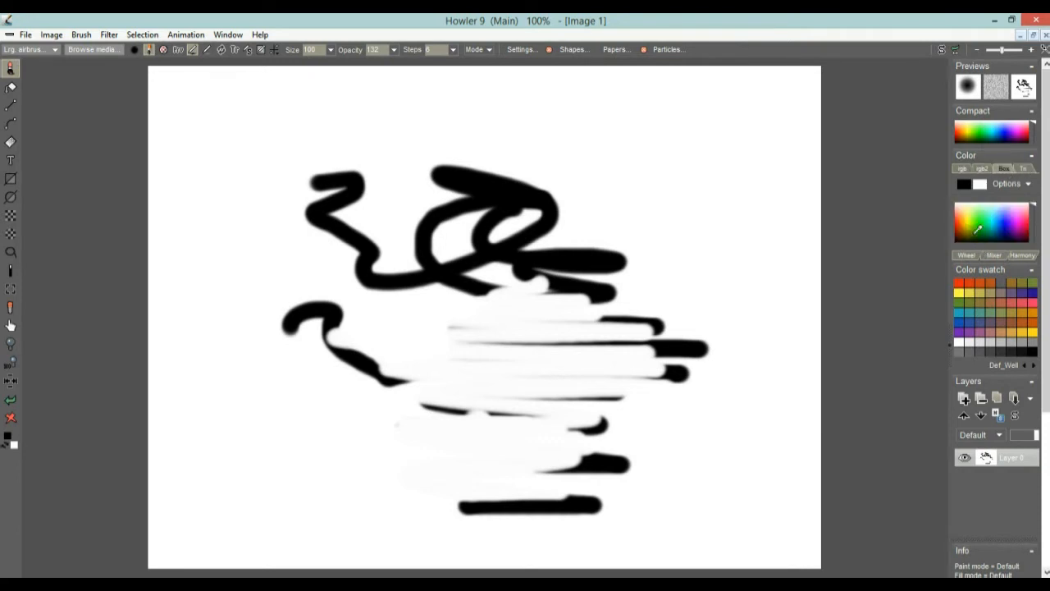
Step: Choose yellow as primary and pink as secondary color and paint freehand strokes in both over the scribbles
mouse_move(979, 211)
mouse_down()
mouse_move(1025, 220)
mouse_move(1024, 211)
mouse_move(968, 211)
mouse_up()
mouse_move(566, 189)
mouse_down()
mouse_move(643, 232)
mouse_move(603, 291)
mouse_up()
mouse_move(352, 213)
mouse_down()
mouse_move(433, 222)
mouse_move(492, 279)
mouse_move(534, 227)
mouse_move(639, 219)
mouse_move(650, 238)
mouse_up()
drag(443, 207, 549, 307)
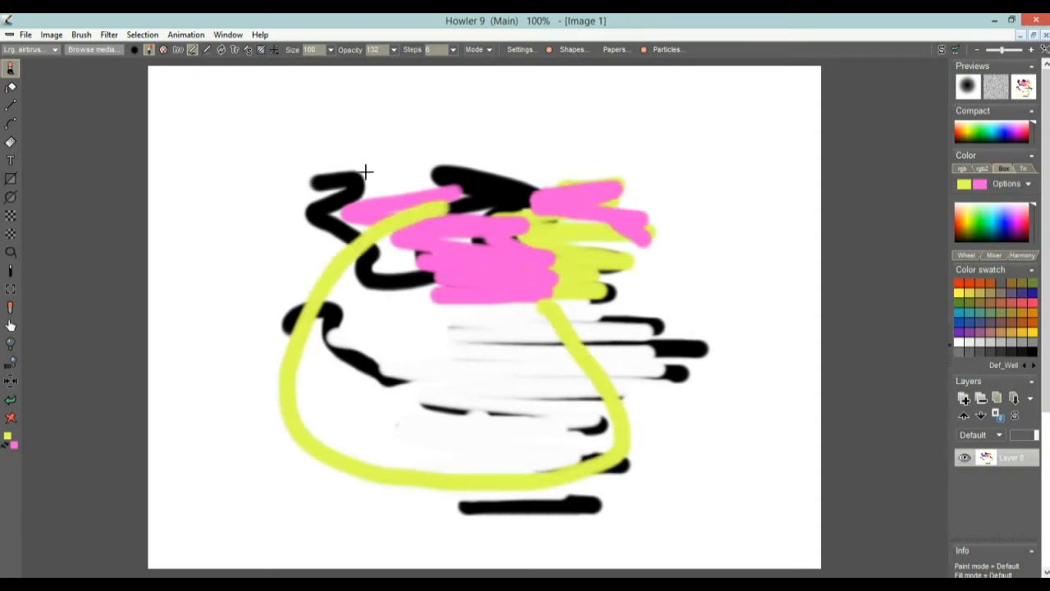
drag(361, 171, 589, 152)
mouse_move(652, 180)
mouse_down()
mouse_move(604, 283)
mouse_move(656, 312)
mouse_up()
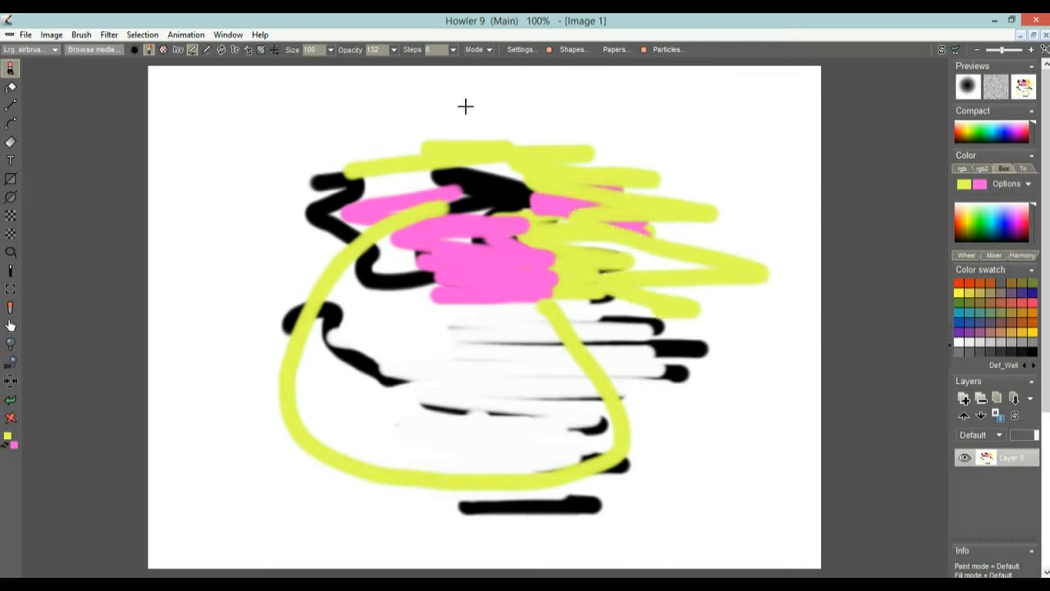
Step: Dab two yellow dots and a row of six pink dots across the upper part of the canvas
click(294, 106)
click(315, 104)
right_click(318, 129)
right_click(339, 126)
right_click(364, 122)
right_click(394, 113)
right_click(458, 111)
right_click(510, 109)
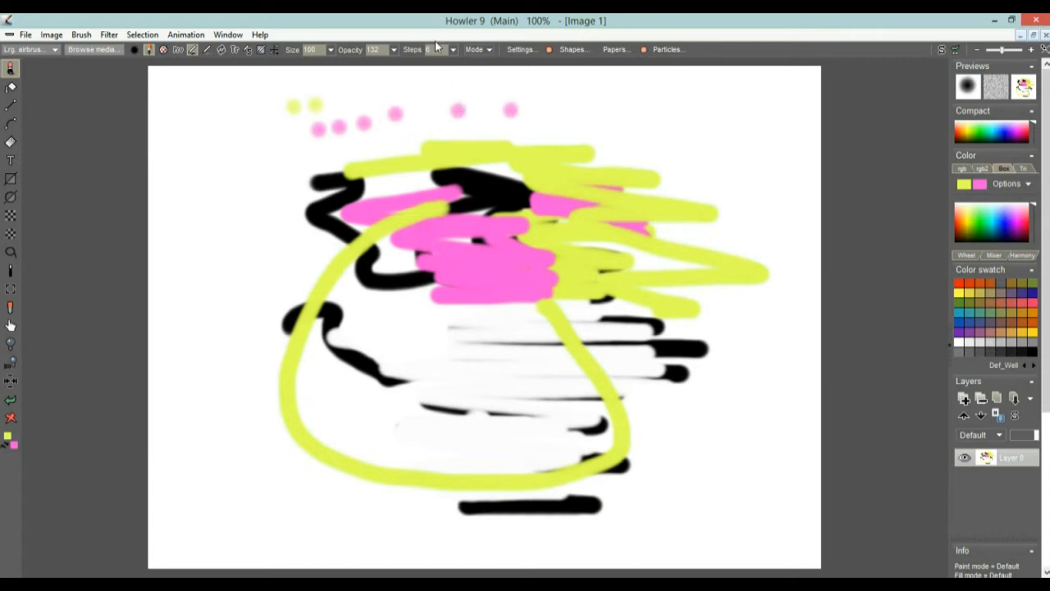
Step: Set the brush Steps to 185 and paint dotted strokes in yellow, pink and a newly picked blue primary color
click(451, 51)
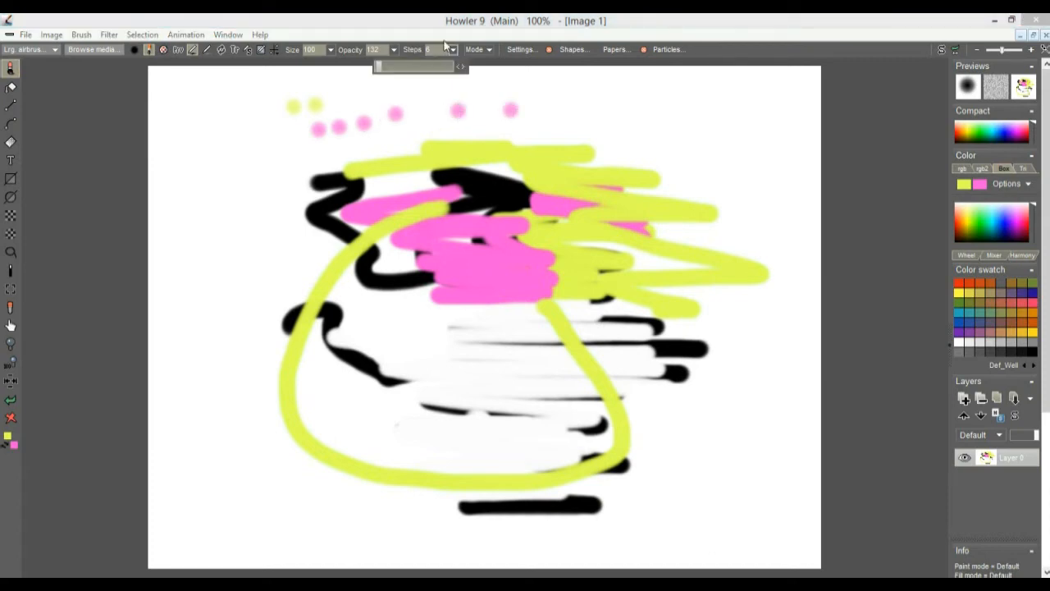
drag(381, 70, 434, 71)
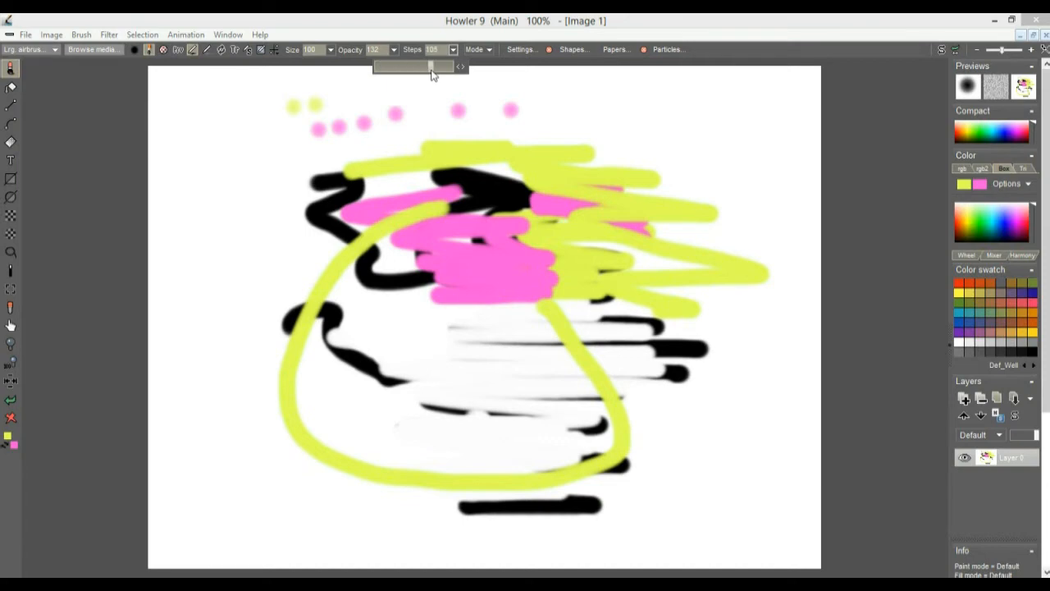
click(214, 471)
click(213, 444)
drag(217, 406, 436, 196)
mouse_move(307, 512)
mouse_down()
mouse_move(366, 376)
mouse_move(716, 392)
mouse_move(593, 530)
mouse_up()
drag(1003, 220, 1006, 225)
mouse_move(709, 120)
mouse_down()
mouse_move(717, 240)
mouse_move(628, 452)
mouse_move(715, 435)
mouse_up()
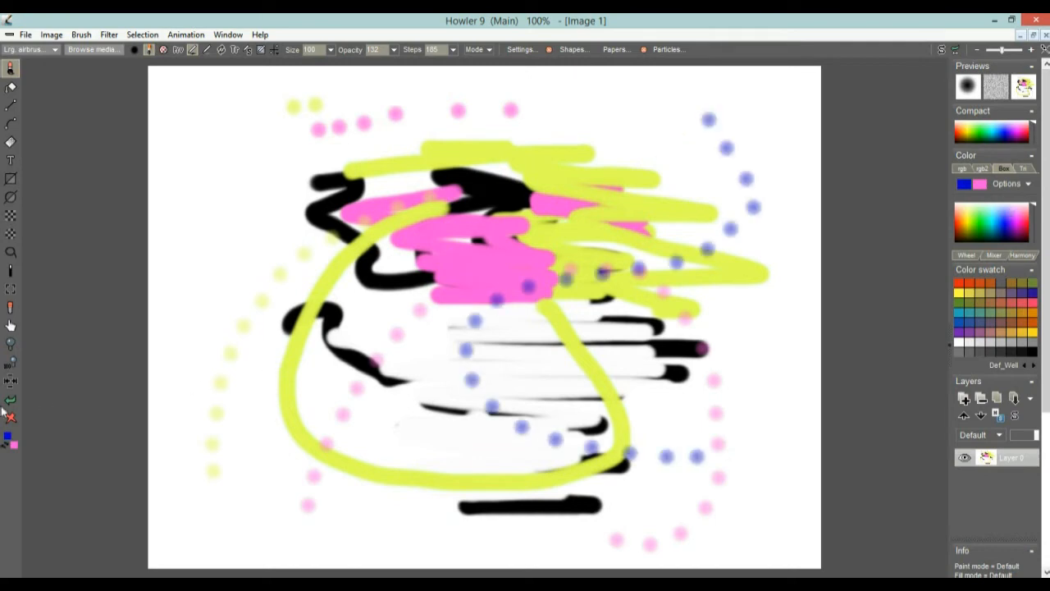
Step: Clear the canvas to the pink secondary color and paint a large dotted blue curve
click(15, 419)
mouse_move(321, 147)
mouse_down()
mouse_move(484, 476)
mouse_move(671, 280)
mouse_up()
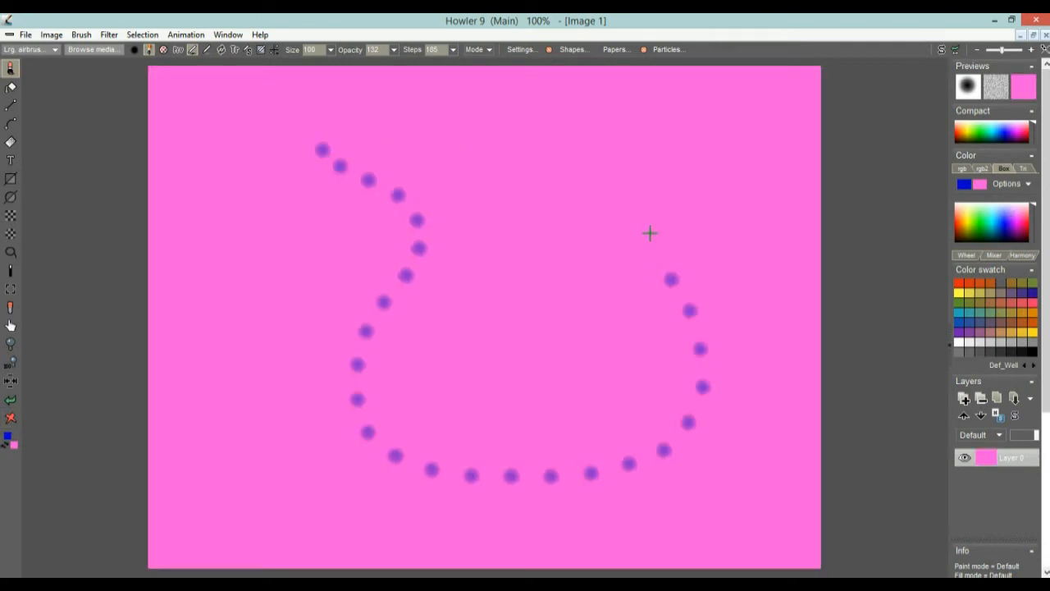
Step: Lower the brush Steps to 63 and paint a denser blue curve down the middle of the canvas
click(453, 50)
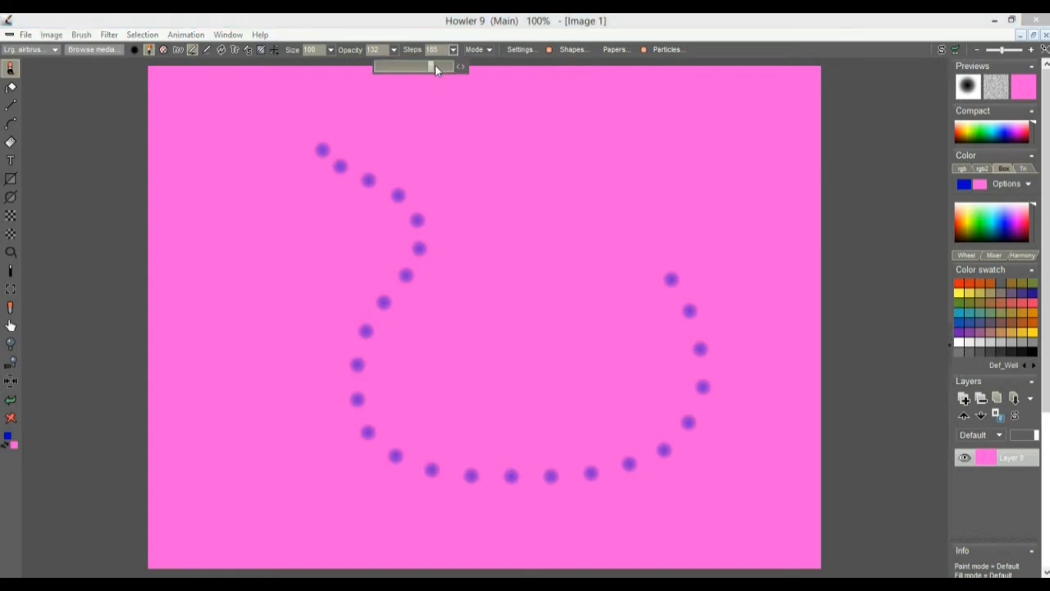
drag(420, 69, 395, 64)
mouse_move(499, 124)
mouse_down()
mouse_move(492, 347)
mouse_move(587, 369)
mouse_up()
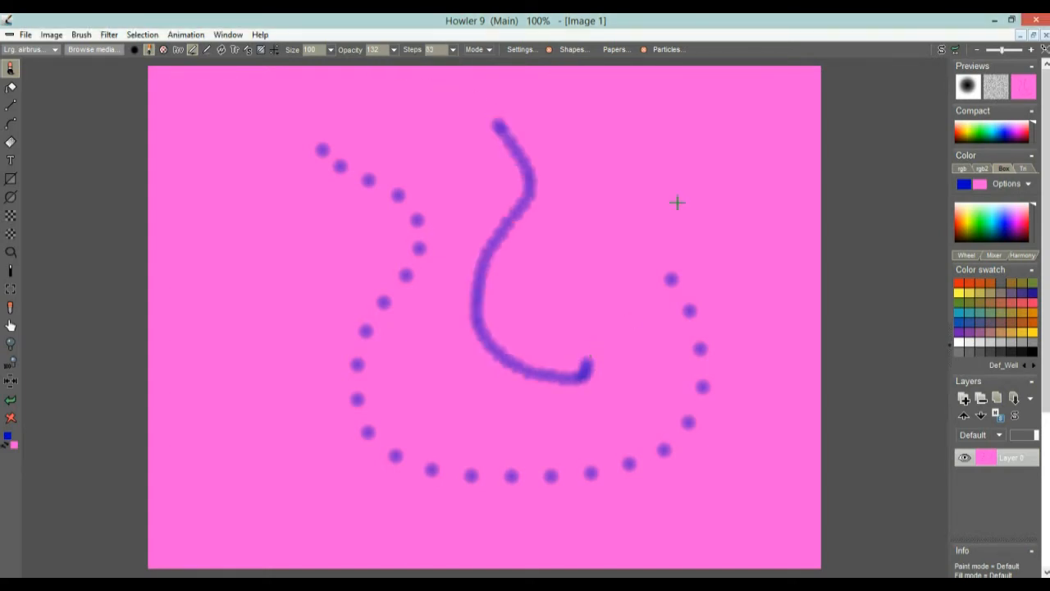
Step: Raise the brush opacity to 255 and paint a solid blue curve and three separate blue dots
click(394, 49)
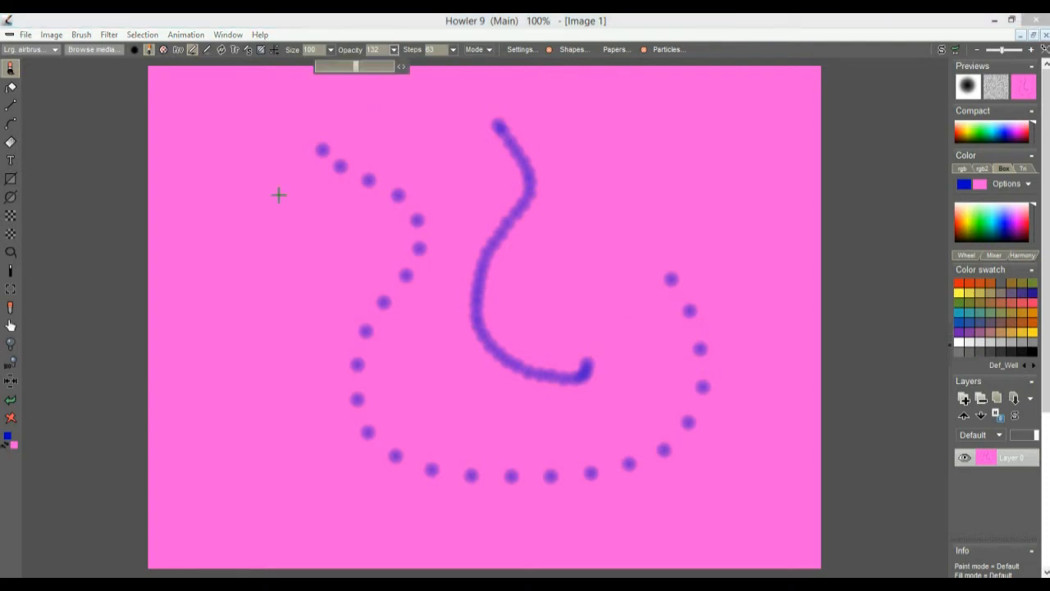
mouse_move(305, 197)
mouse_down()
mouse_move(312, 166)
mouse_move(328, 246)
mouse_up()
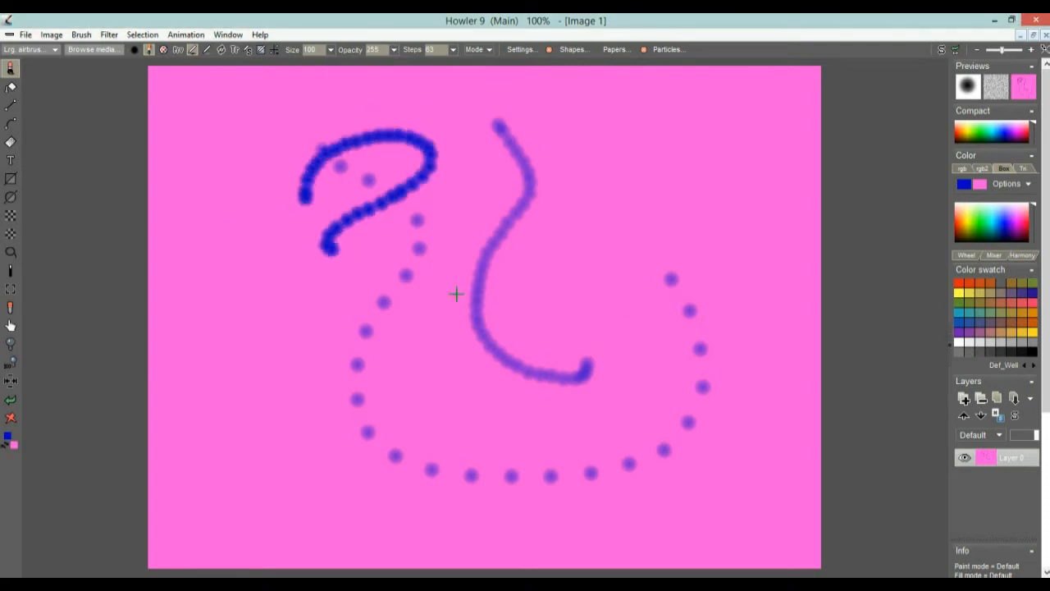
click(662, 144)
click(659, 195)
click(600, 217)
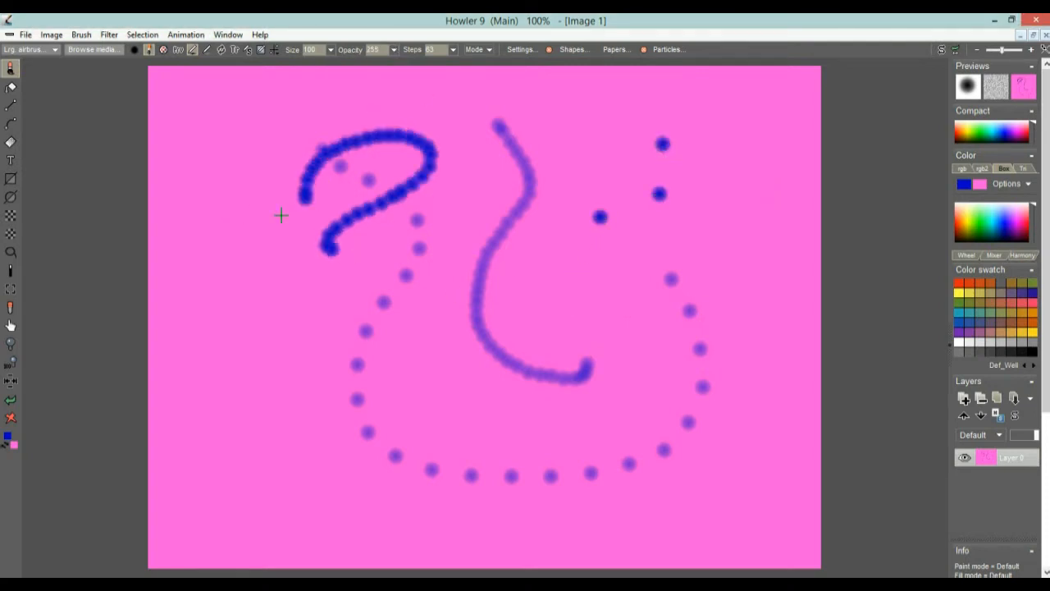
Step: Reduce the brush size to 33 and paint two fine dotted blue curves
click(332, 51)
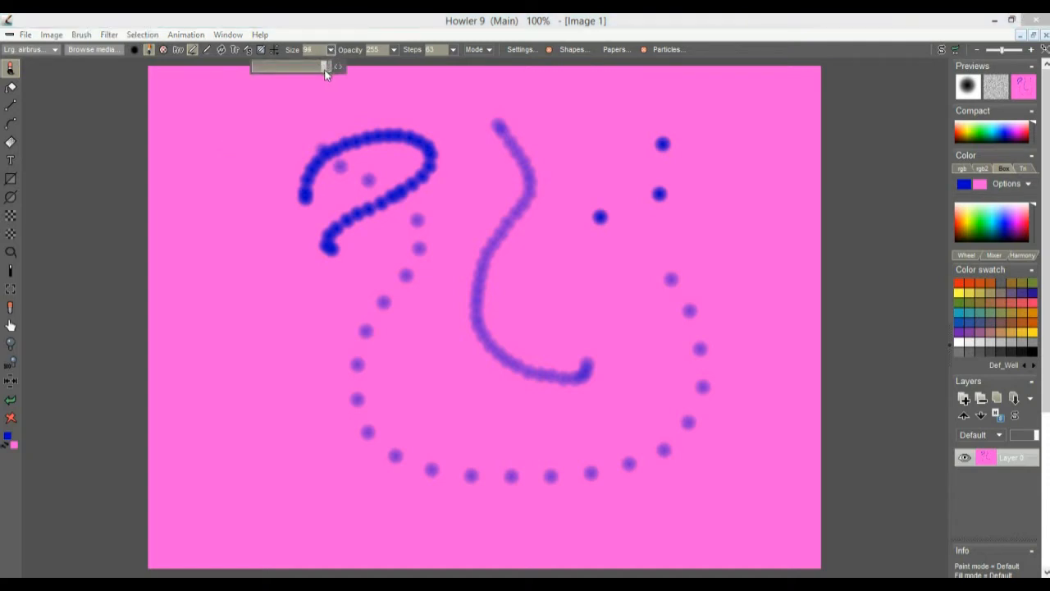
mouse_move(254, 129)
mouse_down()
mouse_move(202, 267)
mouse_move(272, 327)
mouse_up()
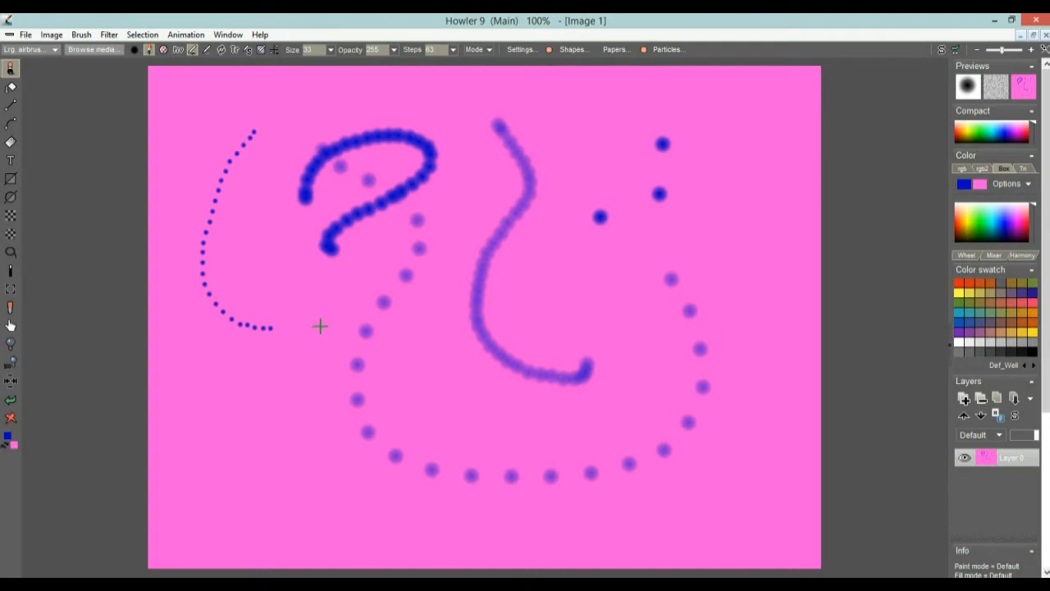
click(474, 176)
mouse_move(467, 205)
mouse_down()
mouse_move(654, 337)
mouse_move(646, 251)
mouse_up()
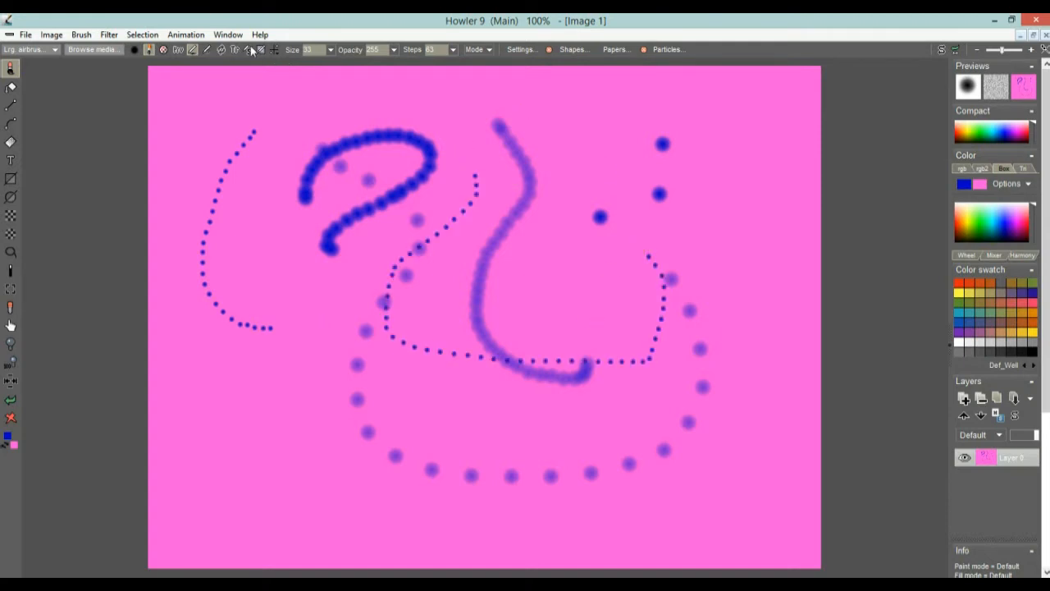
Step: Check the available paint modes, keep Default, and paint two fine winding dotted blue strokes on the upper part of the canvas
click(489, 51)
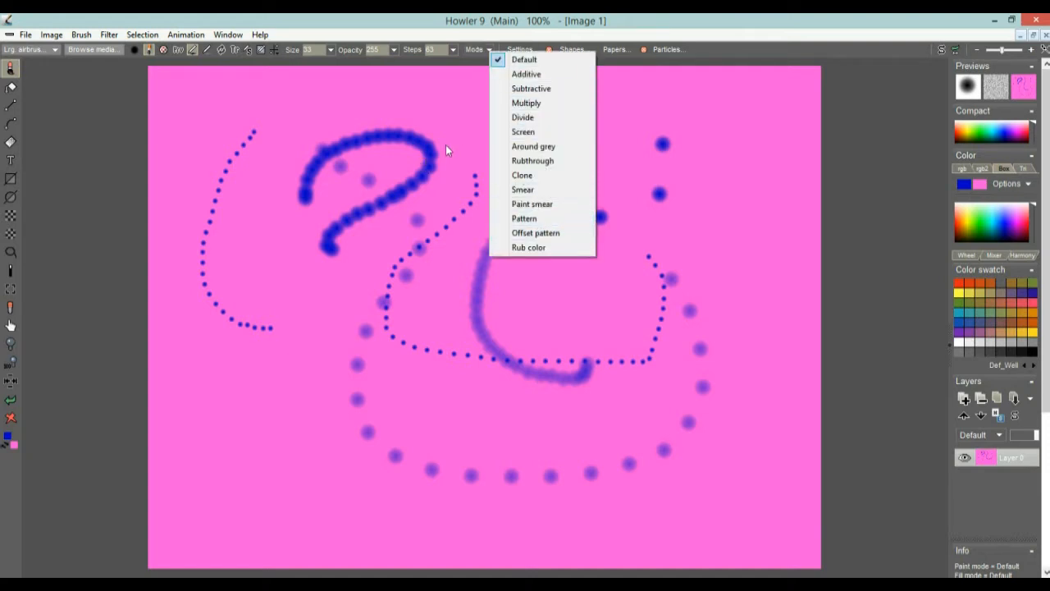
mouse_move(462, 111)
mouse_down()
mouse_move(449, 211)
mouse_move(480, 232)
mouse_up()
mouse_move(570, 120)
mouse_down()
mouse_move(556, 140)
mouse_move(567, 260)
mouse_move(604, 281)
mouse_up()
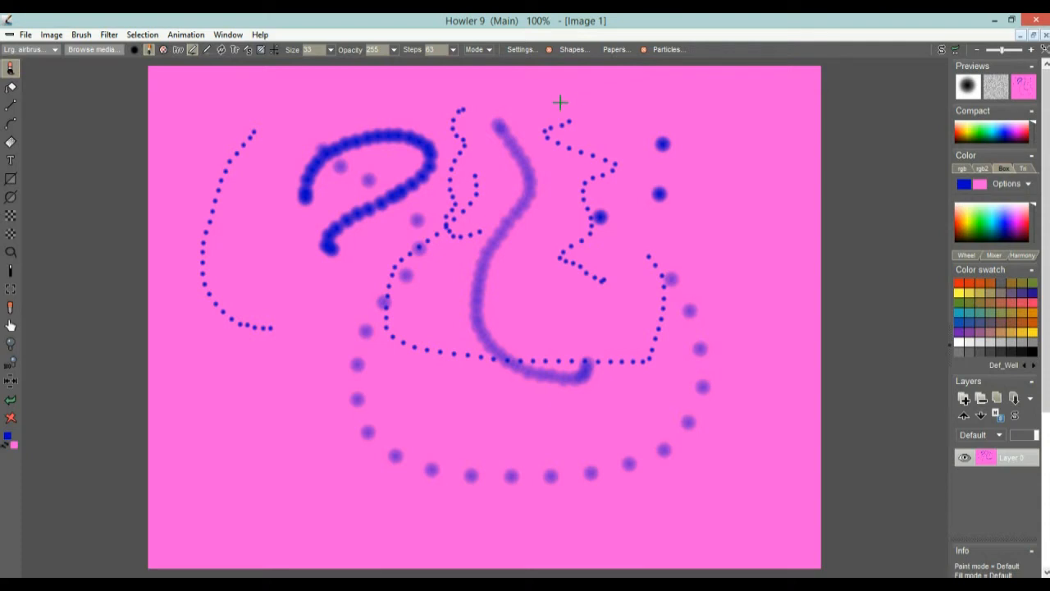
Step: Smear the blue strokes in Paint smear mode with Steps at 6, enlarging the brush size to 100 for broader smears
click(490, 51)
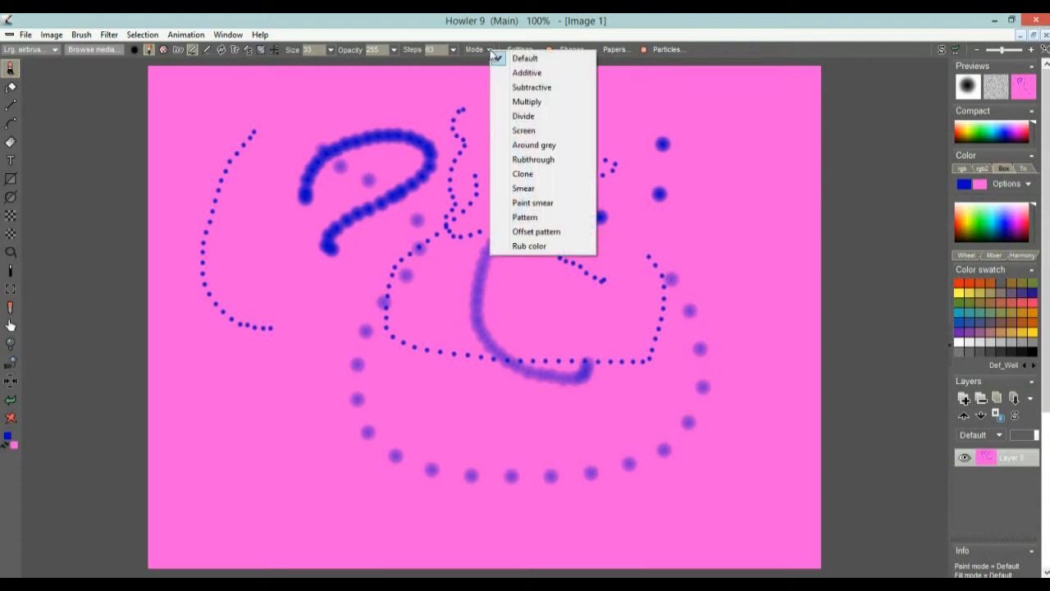
click(544, 203)
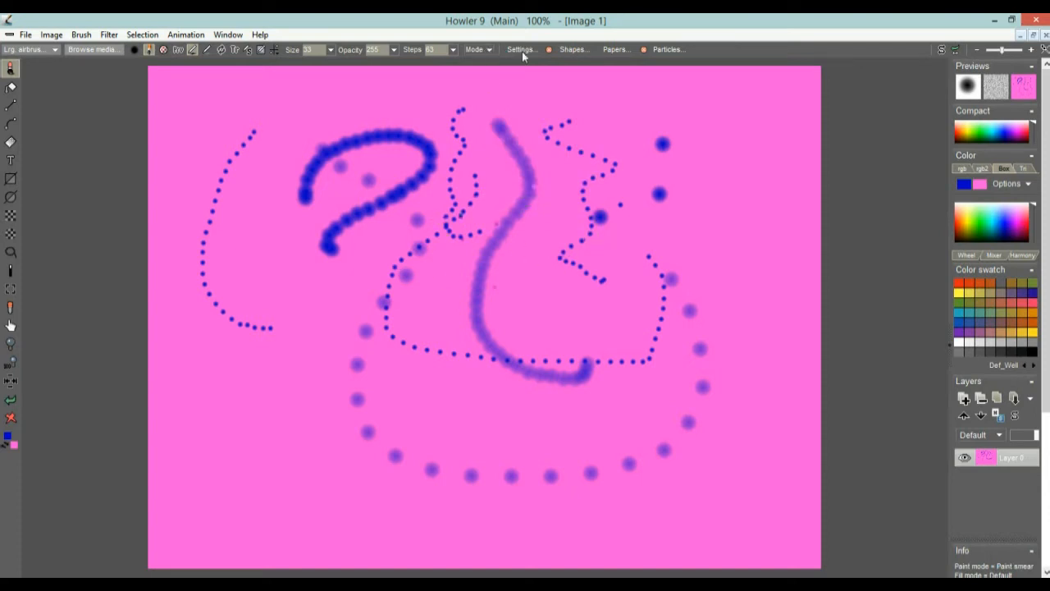
click(453, 50)
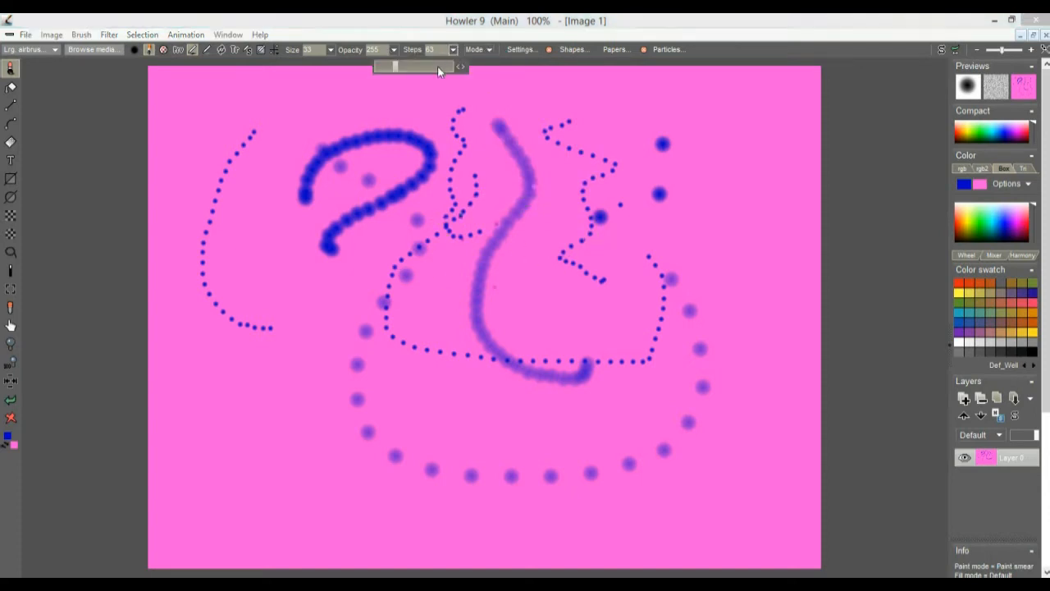
mouse_move(539, 156)
mouse_down()
mouse_move(445, 211)
mouse_move(497, 246)
mouse_move(506, 148)
mouse_move(369, 223)
mouse_up()
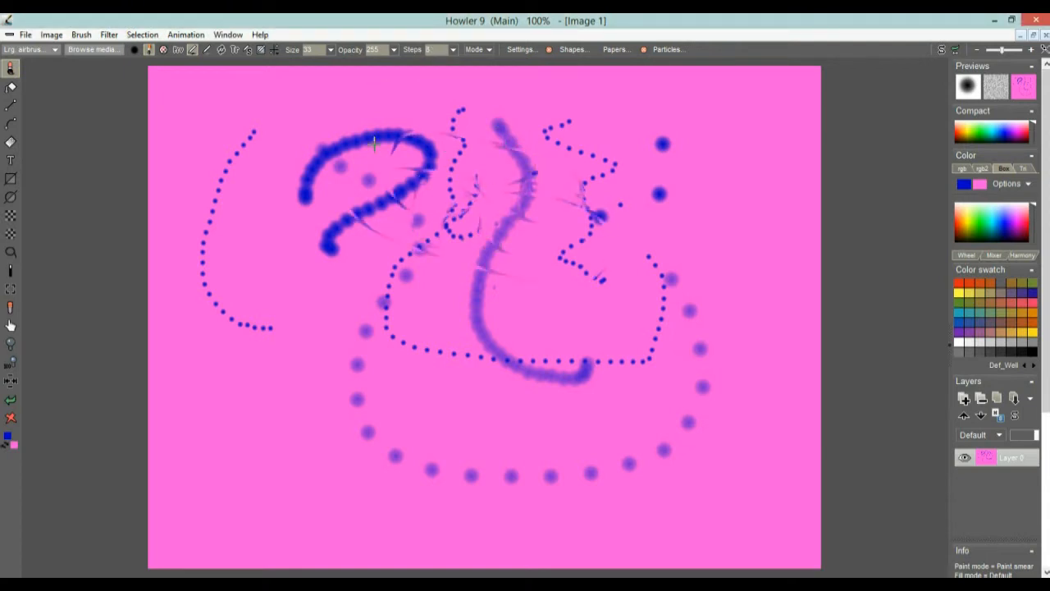
click(330, 50)
mouse_move(510, 186)
mouse_down()
mouse_move(379, 272)
mouse_move(462, 155)
mouse_move(406, 188)
mouse_move(406, 339)
mouse_move(525, 373)
mouse_move(659, 211)
mouse_up()
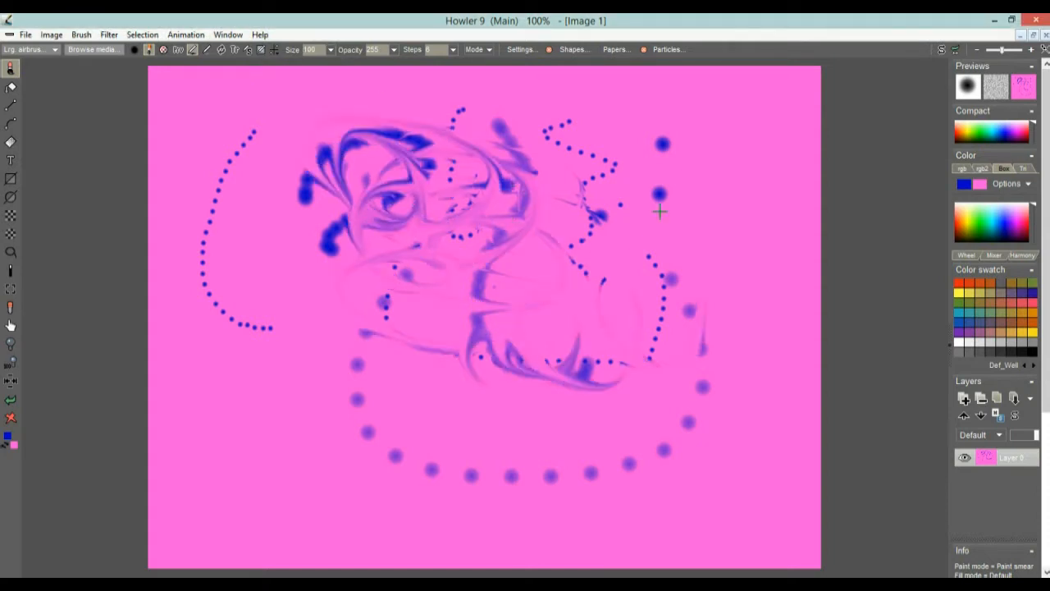
Step: Show the Brush settings and place the panel just beside the canvas so it stays available while painting
click(521, 50)
mouse_move(537, 66)
mouse_down()
mouse_move(769, 136)
mouse_move(781, 171)
mouse_up()
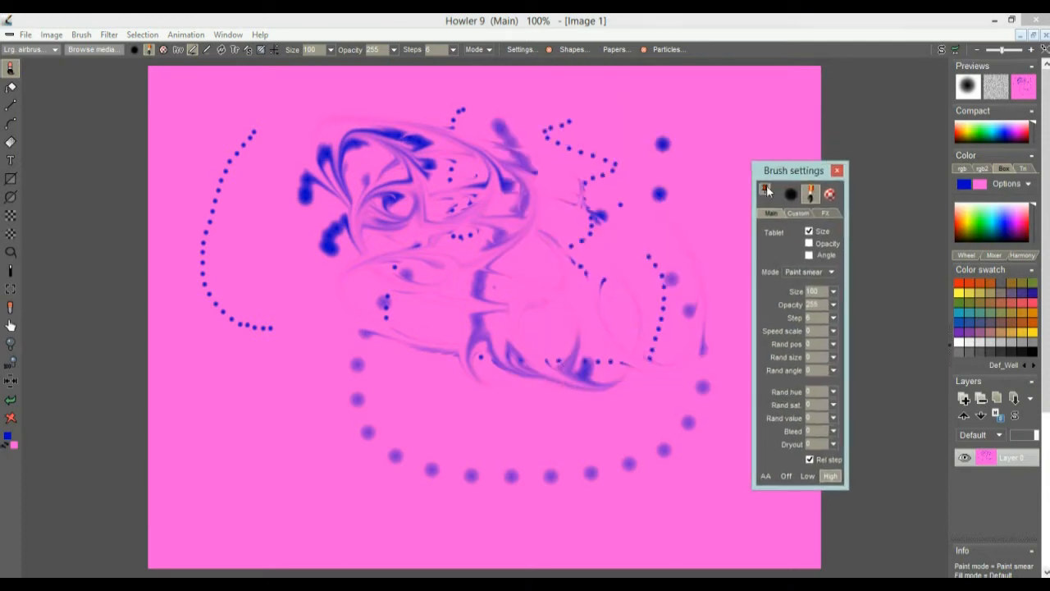
drag(785, 173, 858, 87)
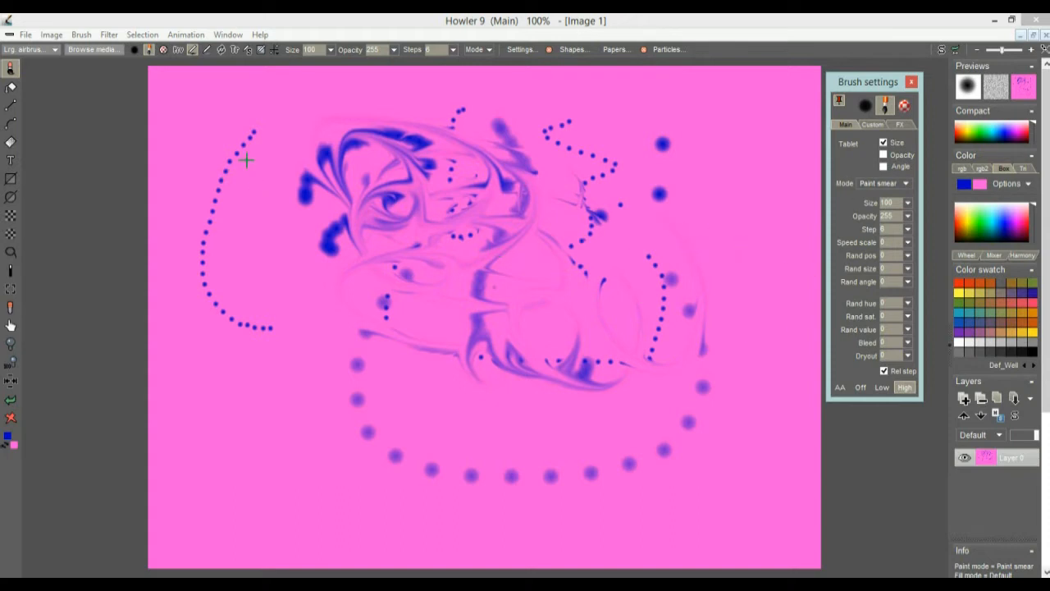
mouse_move(866, 83)
mouse_down()
mouse_move(862, 96)
mouse_move(873, 92)
mouse_up()
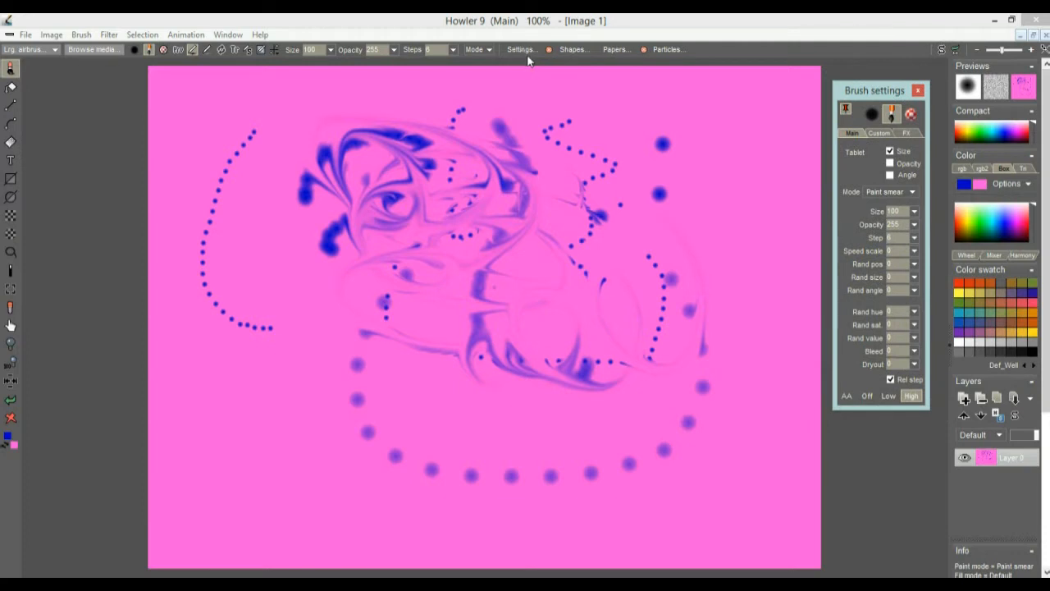
Step: Show the Optipuss particle settings and place the panel next to the Brush settings, leaving particles disabled
click(667, 49)
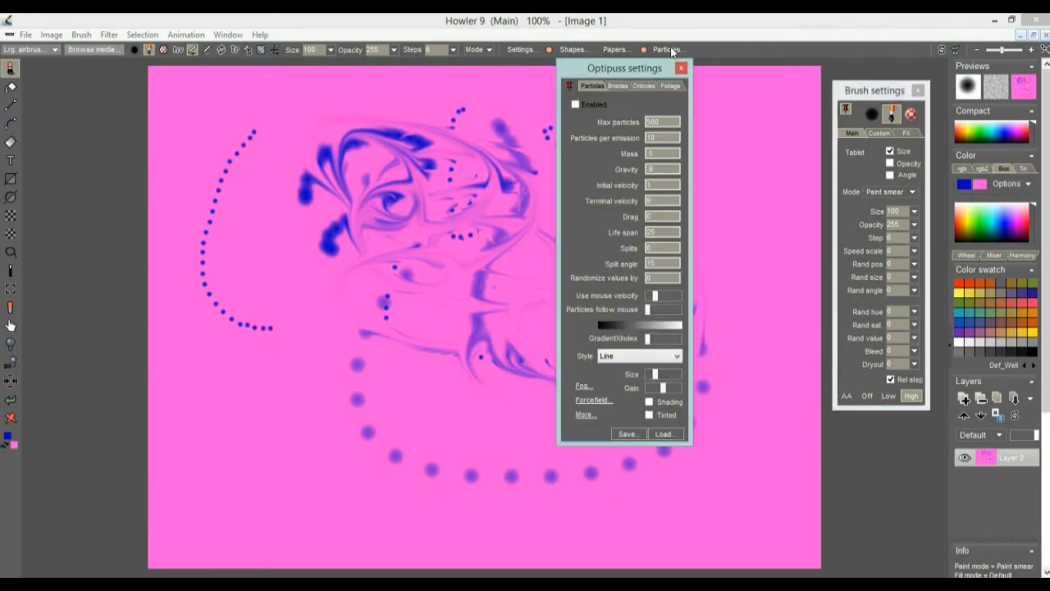
click(576, 104)
drag(597, 72, 724, 83)
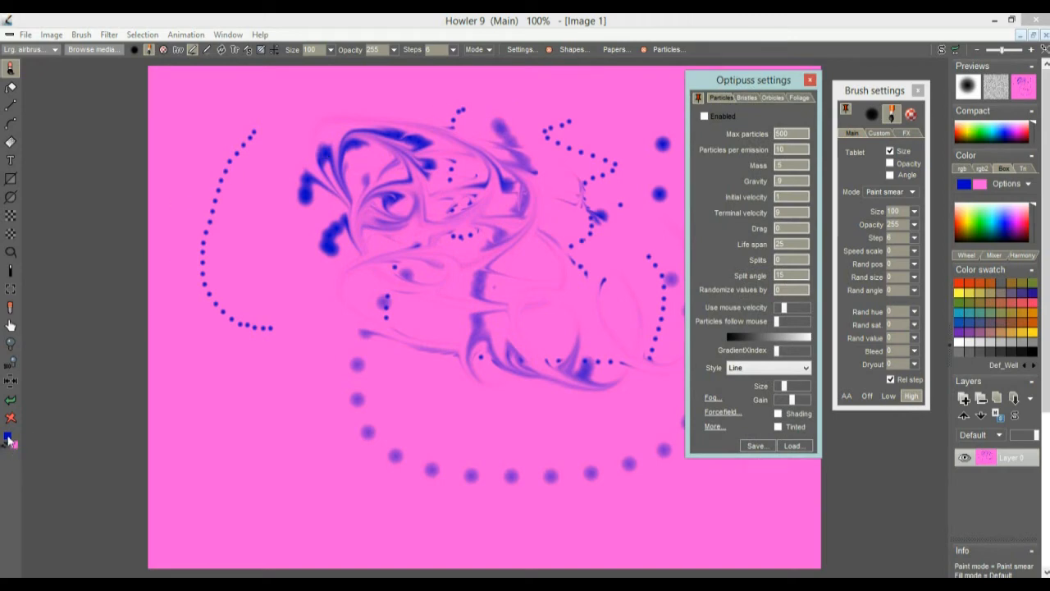
Step: Change the primary color to a dark navy blue
click(7, 438)
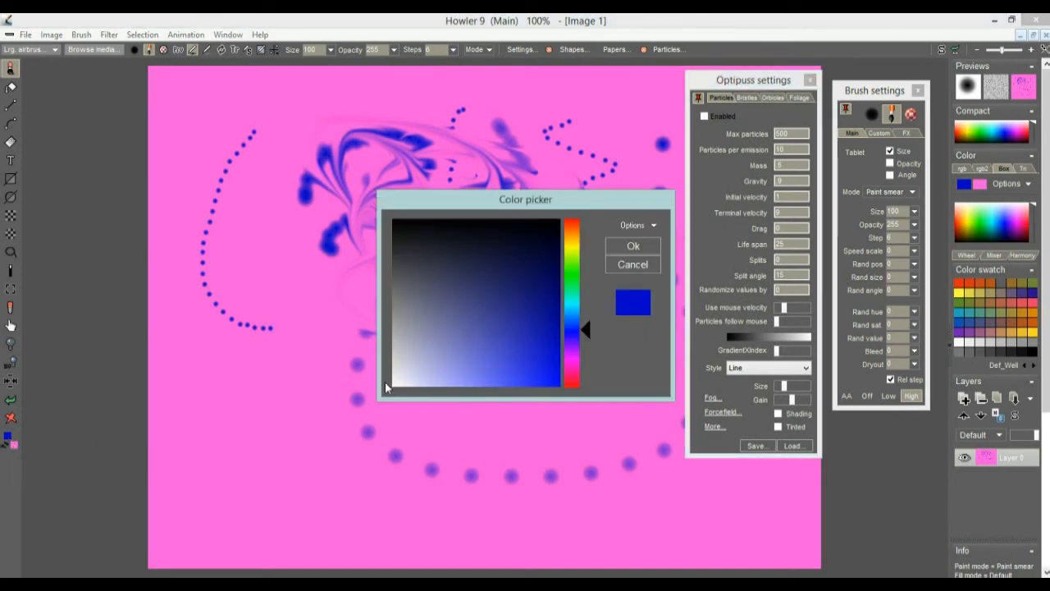
click(527, 263)
click(634, 246)
Step: Change the secondary color to white and clear the canvas to it
click(14, 445)
drag(447, 361, 396, 382)
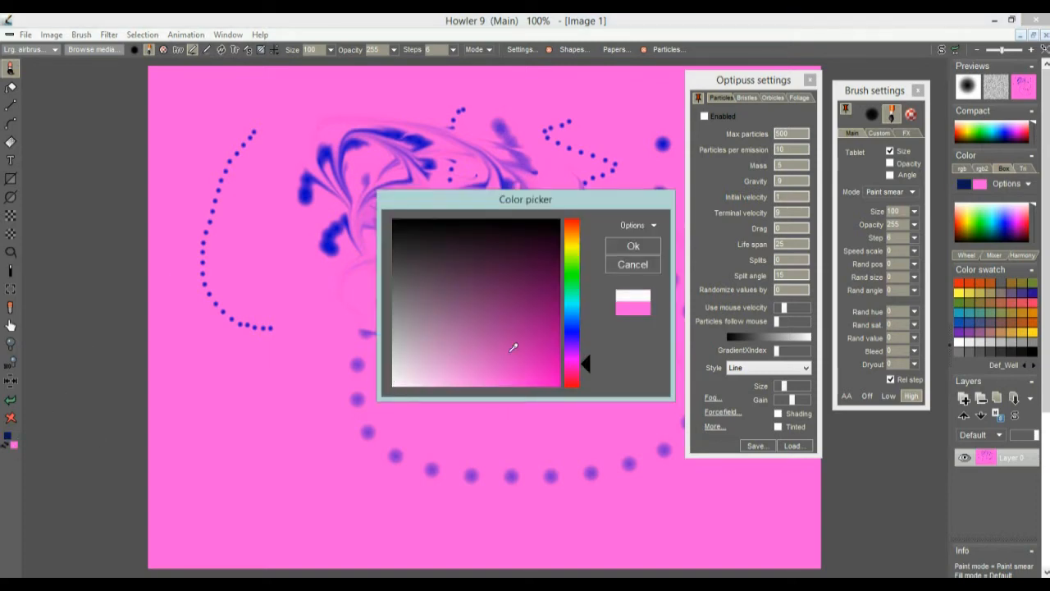
click(636, 248)
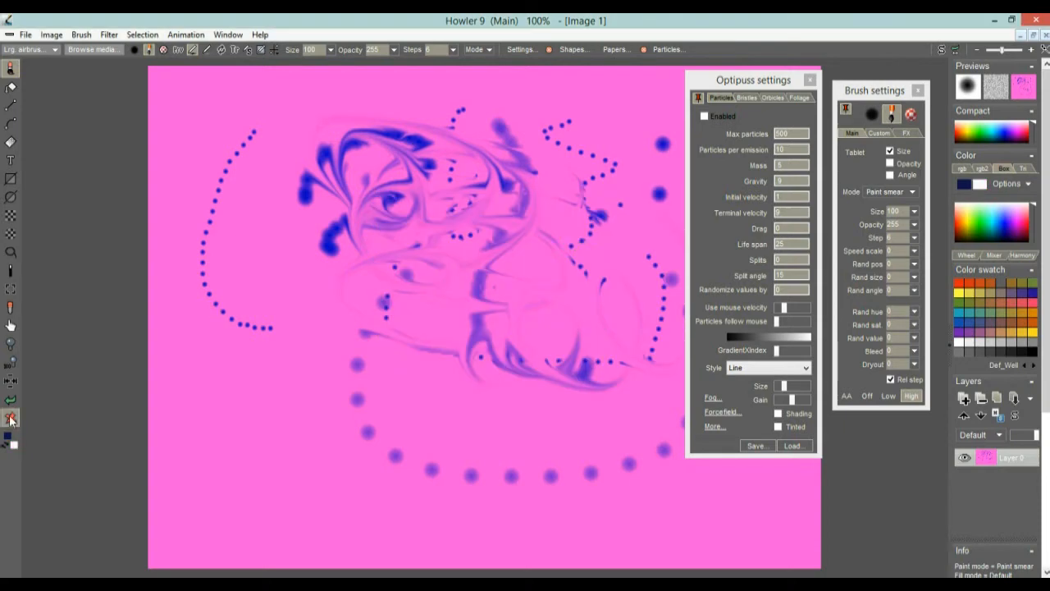
click(10, 418)
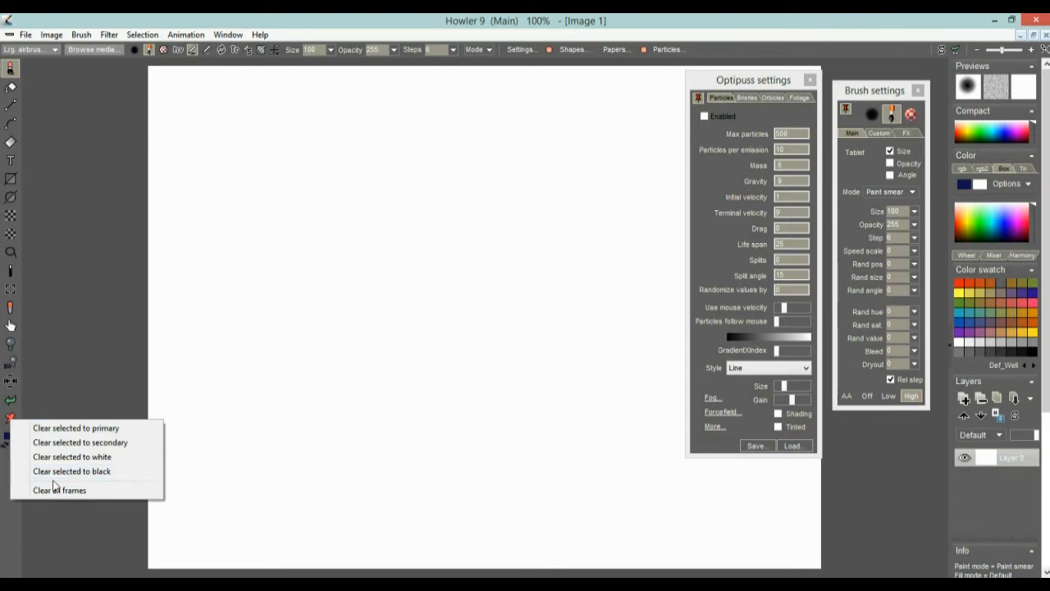
click(95, 203)
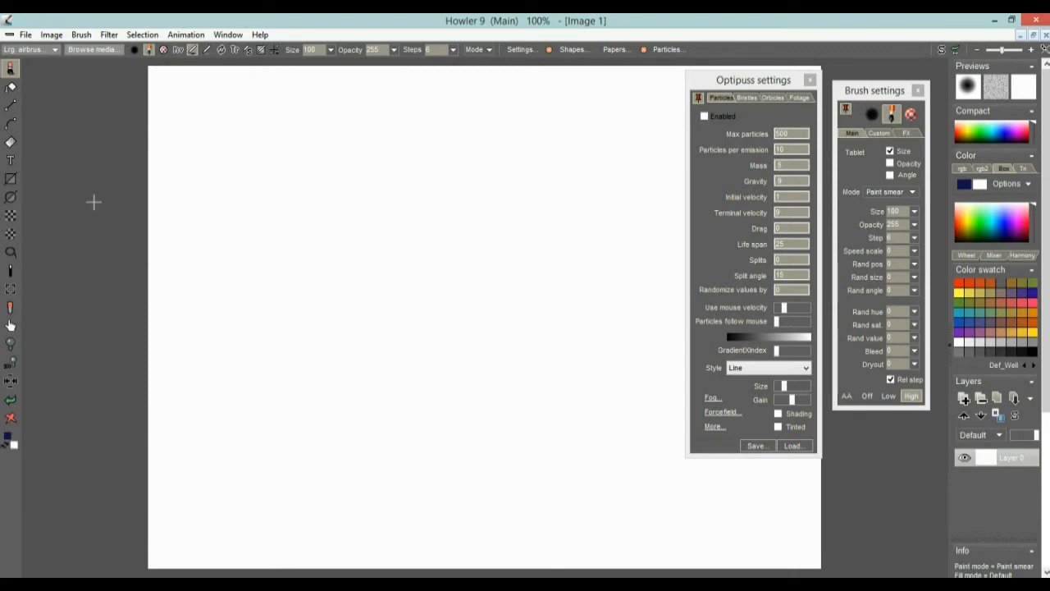
click(12, 70)
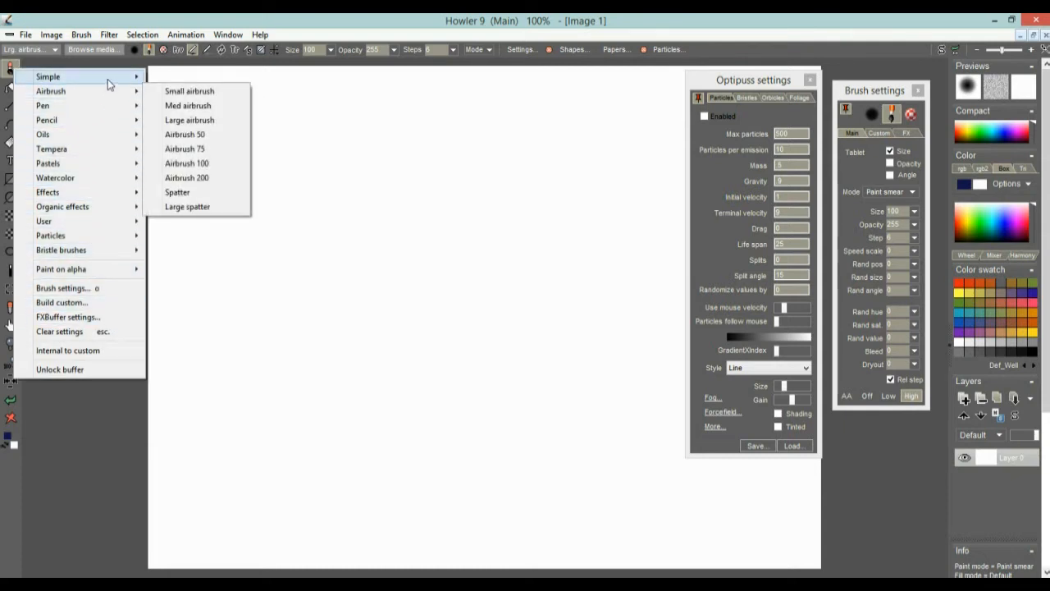
mouse_move(107, 81)
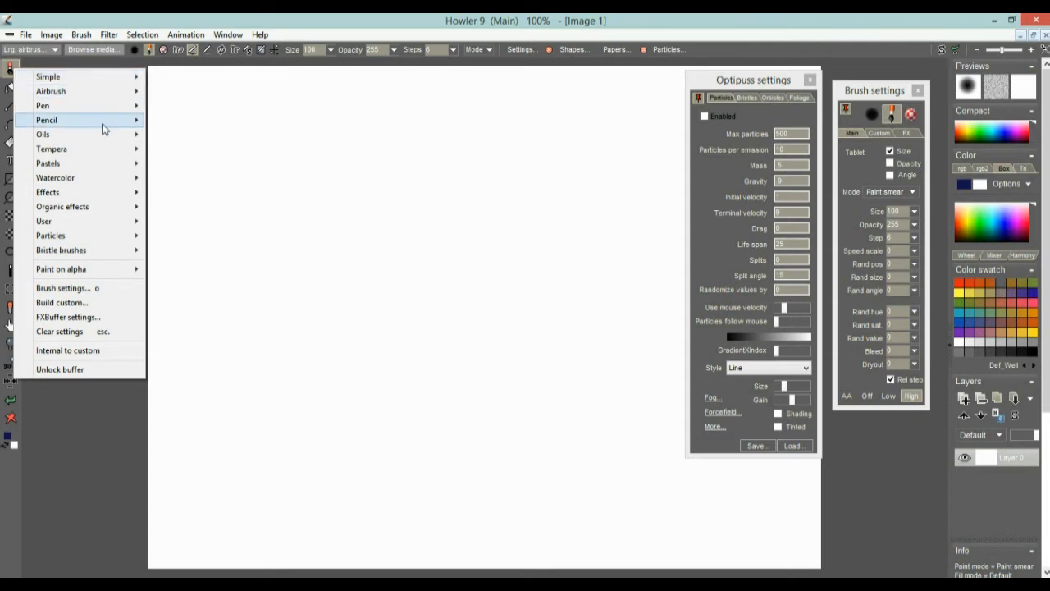
click(448, 17)
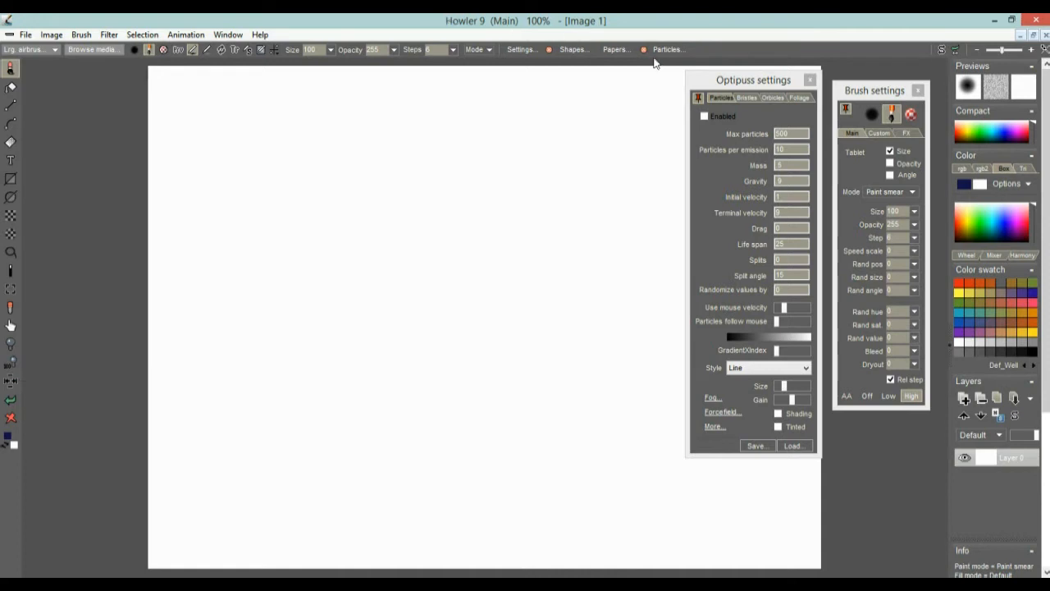
Step: Open the brush shape presets, load the Alternates2 brush set and choose the butterfly-like shape
click(573, 49)
drag(570, 71, 443, 100)
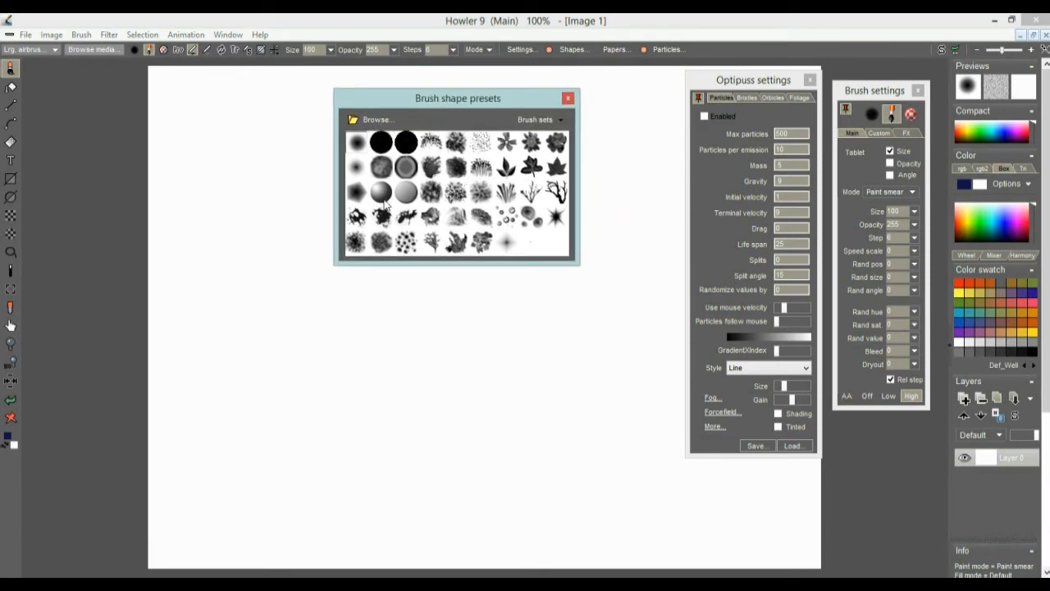
click(558, 121)
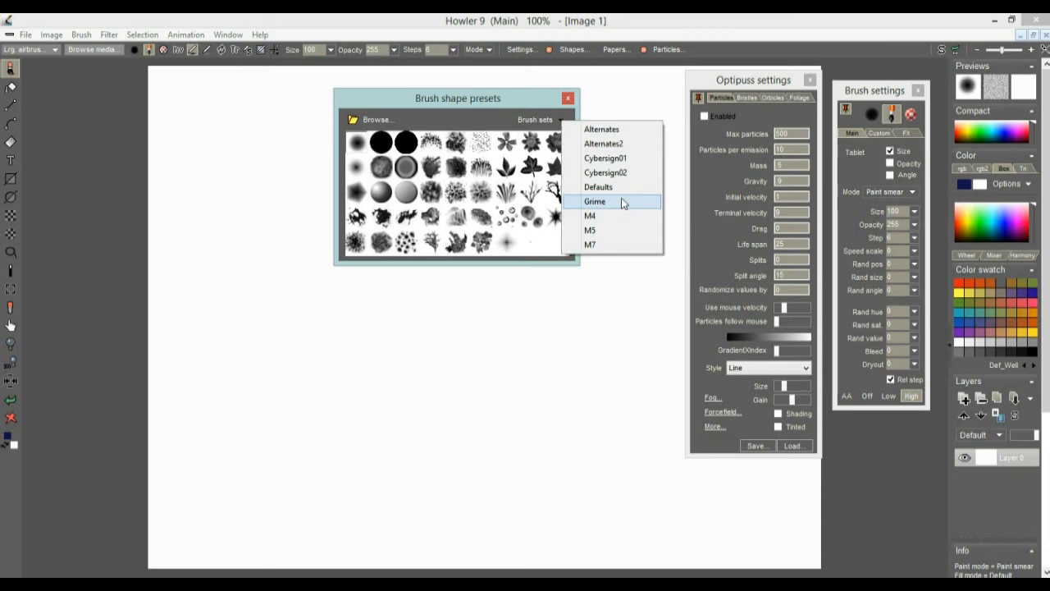
click(610, 146)
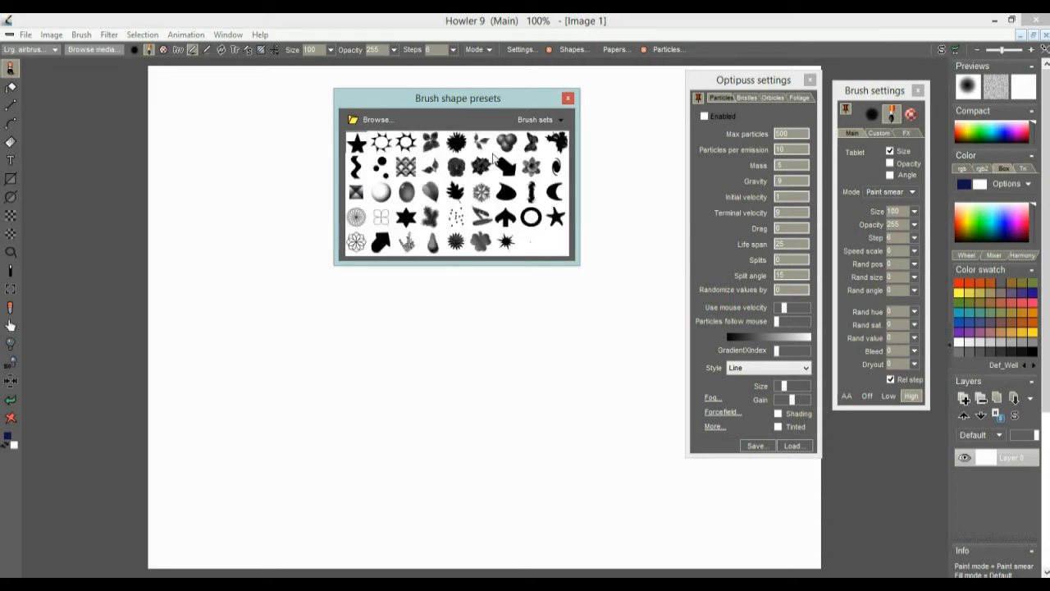
click(508, 145)
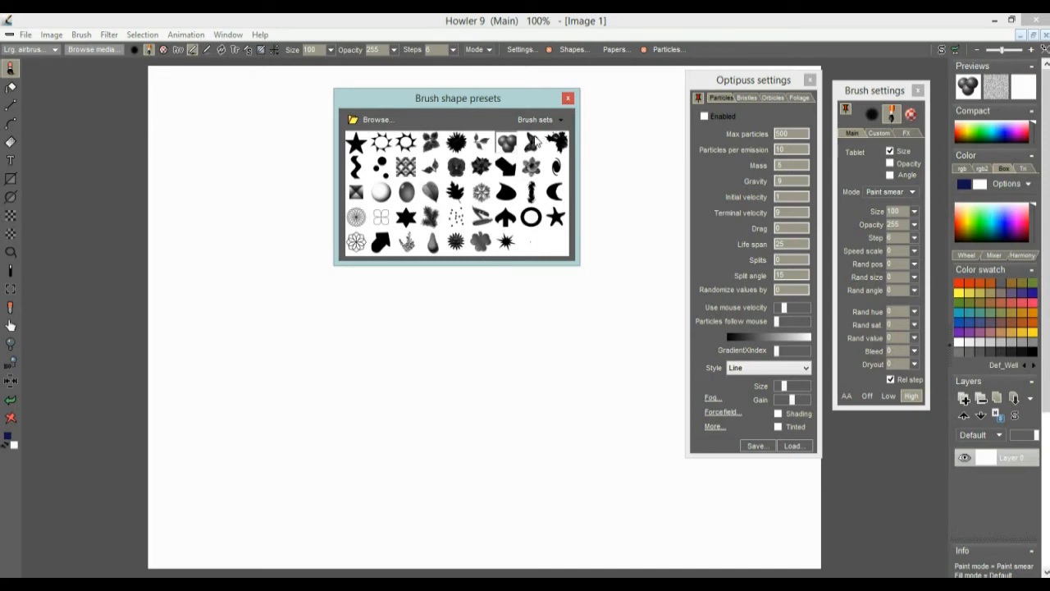
click(535, 141)
Step: Paint several navy butterfly stamps and short smeared strokes in the middle of the canvas with the current Paint smear mode
click(440, 310)
click(374, 327)
click(295, 299)
click(391, 298)
drag(563, 368, 485, 402)
click(558, 325)
drag(551, 330, 510, 350)
drag(476, 292, 453, 318)
drag(441, 310, 428, 315)
mouse_move(515, 288)
mouse_down()
mouse_move(491, 322)
mouse_move(379, 333)
mouse_up()
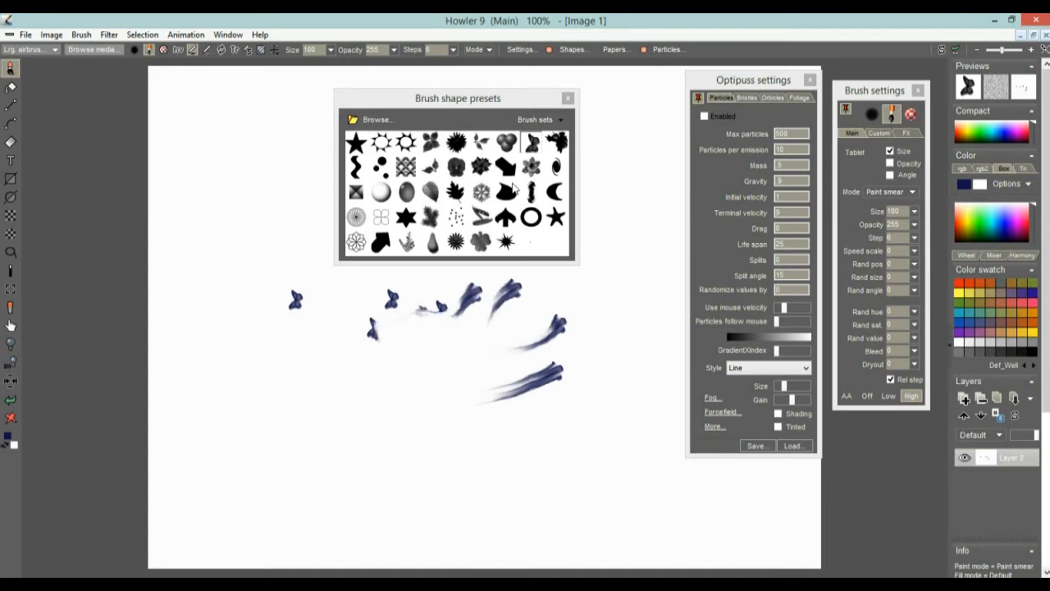
Step: Return the paint mode to Default and paint thick navy strokes and scattered butterfly stamps, moving the brush shape presets out of the way
click(487, 49)
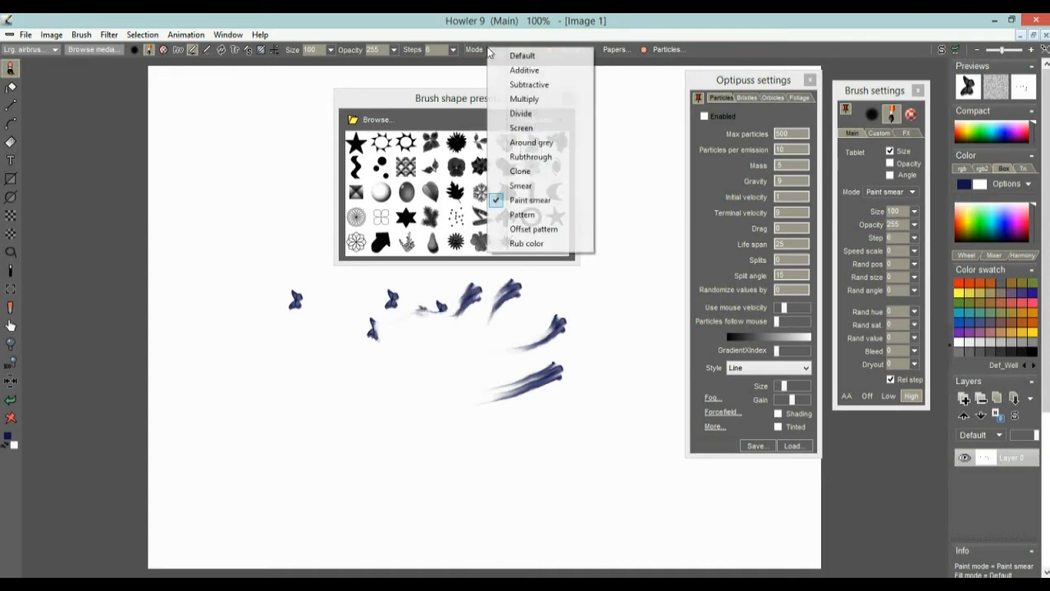
click(519, 56)
mouse_move(575, 287)
mouse_down()
mouse_move(394, 388)
mouse_move(256, 271)
mouse_up()
drag(495, 414, 529, 425)
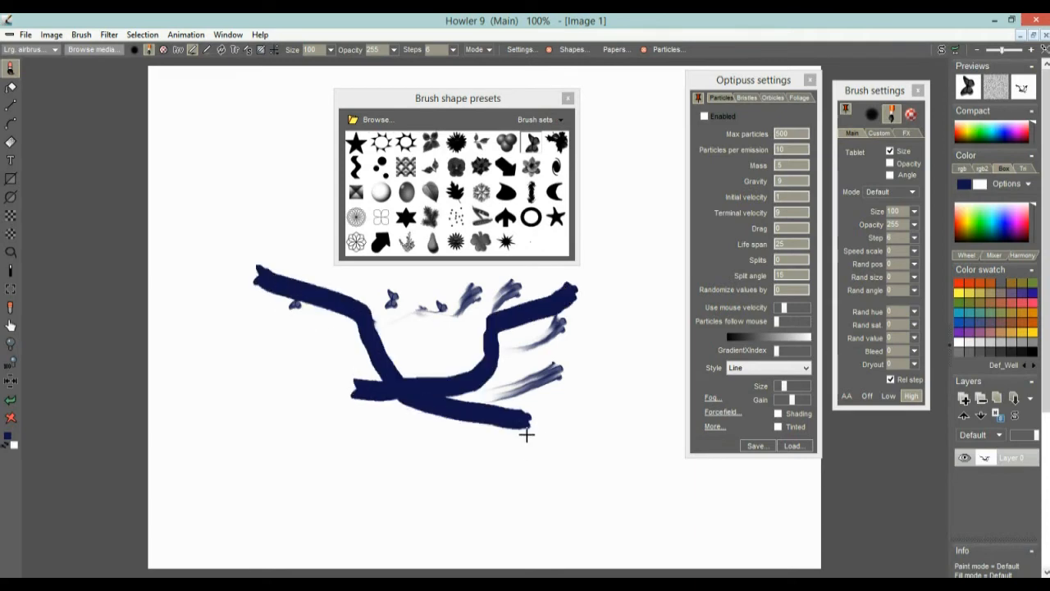
mouse_move(486, 99)
mouse_down()
mouse_move(262, 104)
mouse_move(231, 93)
mouse_up()
mouse_move(377, 215)
mouse_down()
mouse_move(476, 216)
mouse_move(570, 238)
mouse_move(579, 219)
mouse_move(626, 265)
mouse_move(624, 179)
mouse_move(545, 152)
mouse_move(476, 156)
mouse_move(623, 207)
mouse_move(578, 299)
mouse_move(452, 257)
mouse_move(379, 259)
mouse_up()
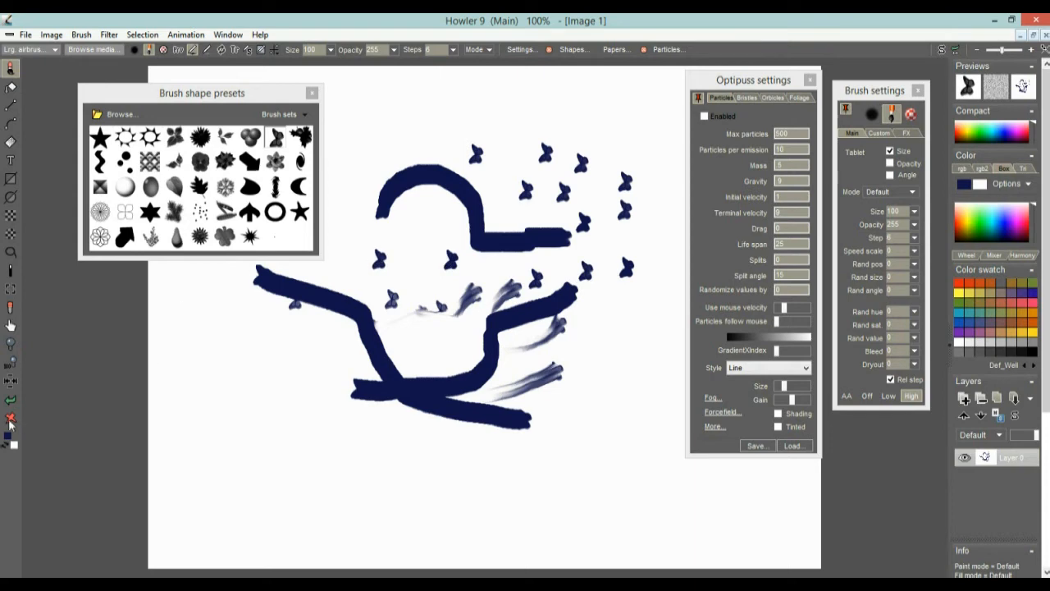
Step: Clear the canvas to white, raise the brush Steps to 121 and paint a winding trail of spaced butterflies
click(10, 420)
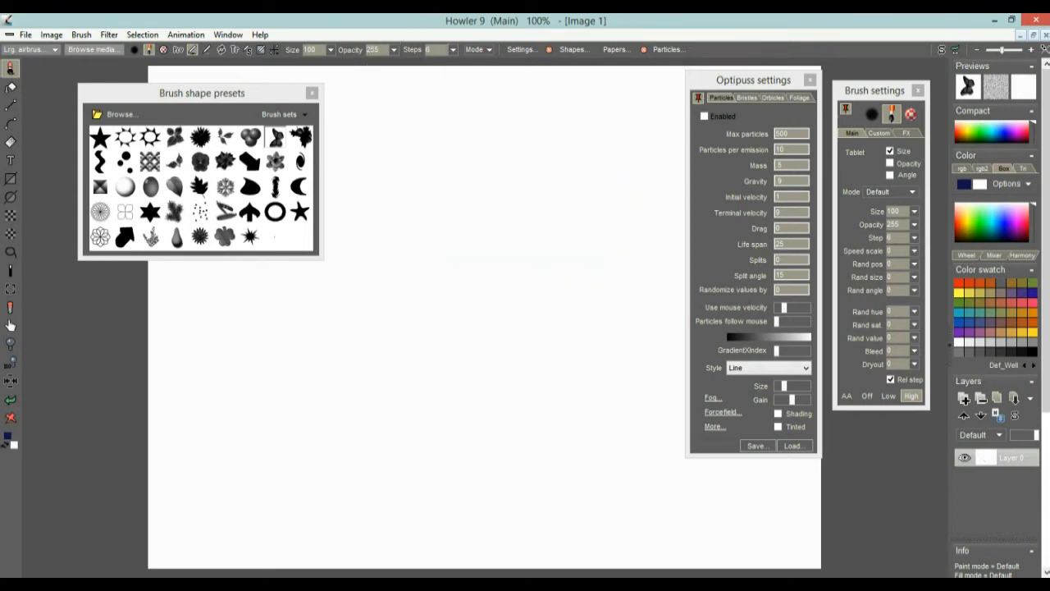
click(454, 51)
drag(392, 69, 416, 69)
mouse_move(406, 251)
mouse_down()
mouse_move(506, 233)
mouse_move(365, 389)
mouse_move(502, 432)
mouse_up()
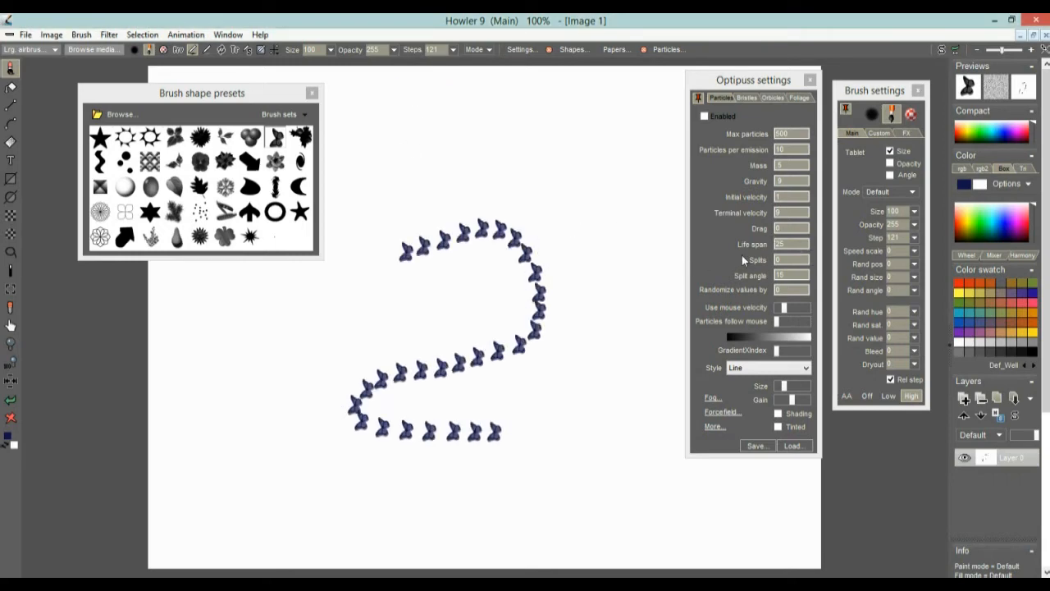
Step: Bring the Brush settings over the canvas, set Rand pos to 56 and paint a scattered trail of butterflies around the first one
mouse_move(882, 92)
mouse_down()
mouse_move(594, 116)
mouse_move(604, 105)
mouse_up()
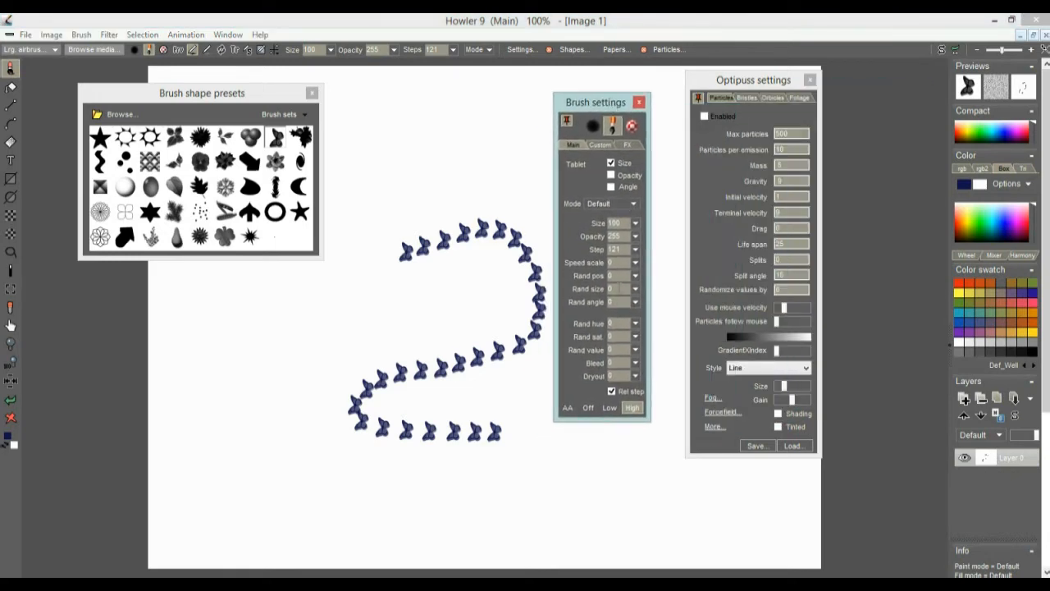
drag(635, 277, 597, 294)
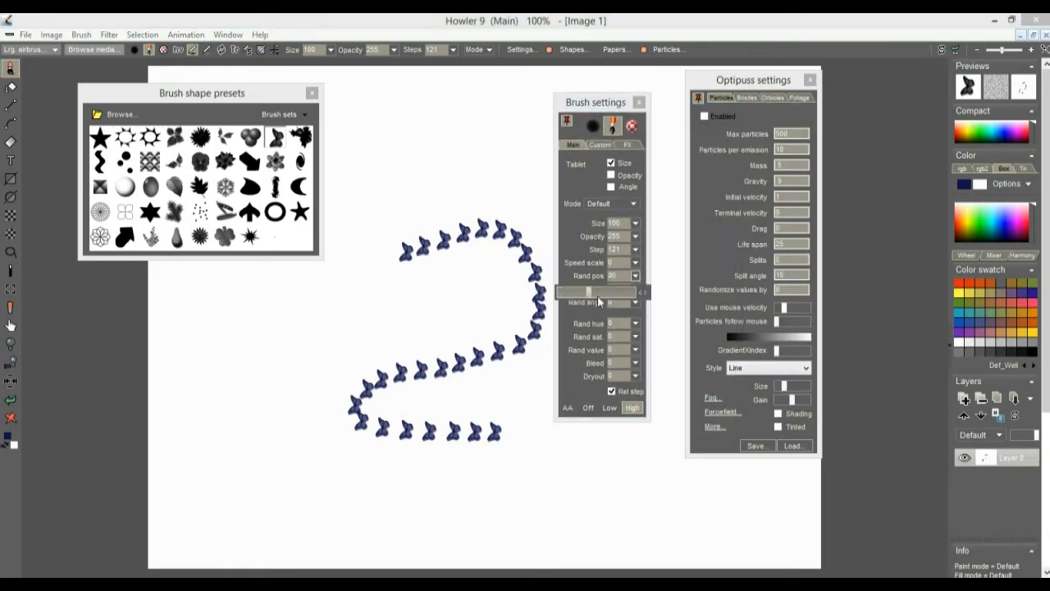
mouse_move(460, 163)
mouse_down()
mouse_move(379, 176)
mouse_move(274, 290)
mouse_move(370, 435)
mouse_move(636, 492)
mouse_move(429, 309)
mouse_move(382, 300)
mouse_up()
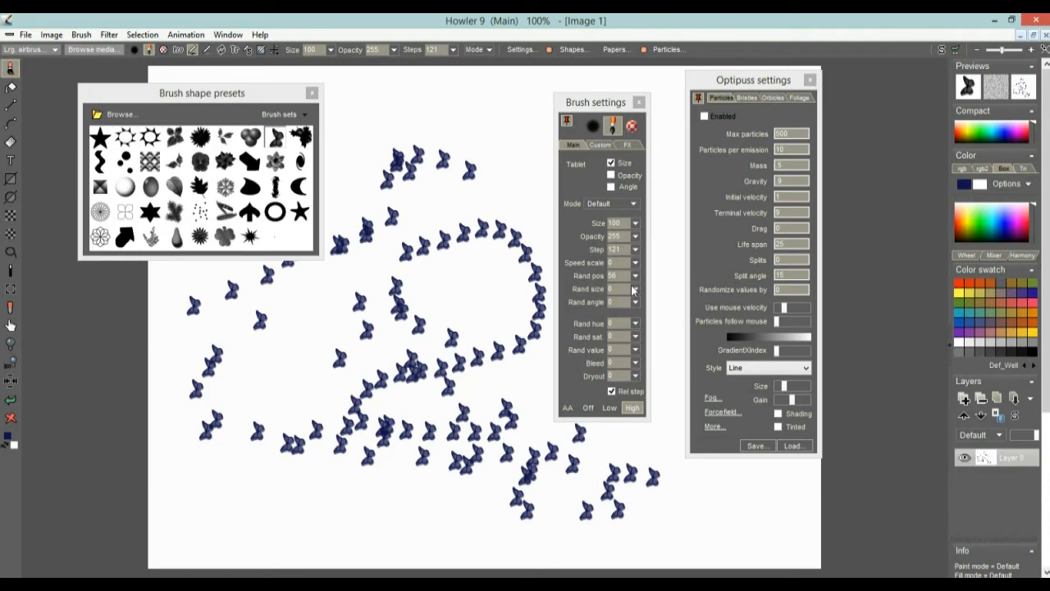
Step: Set Rand pos to 100, move the Brush settings aside and paint more scattered butterflies over the upper middle of the canvas
mouse_move(634, 279)
mouse_down()
mouse_move(609, 295)
mouse_move(648, 297)
mouse_up()
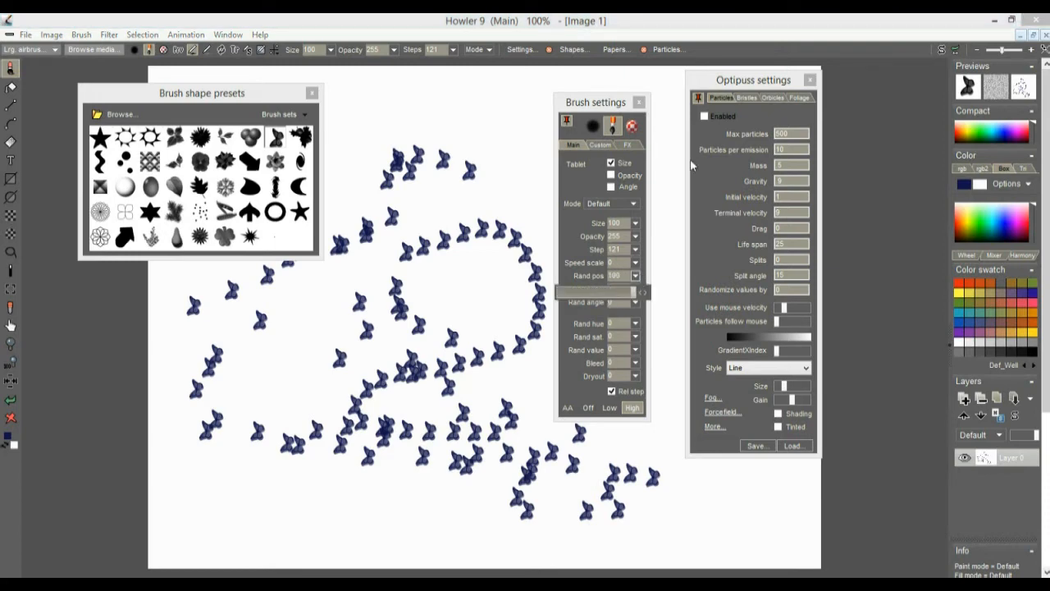
mouse_move(603, 109)
mouse_down()
mouse_move(765, 146)
mouse_move(697, 124)
mouse_up()
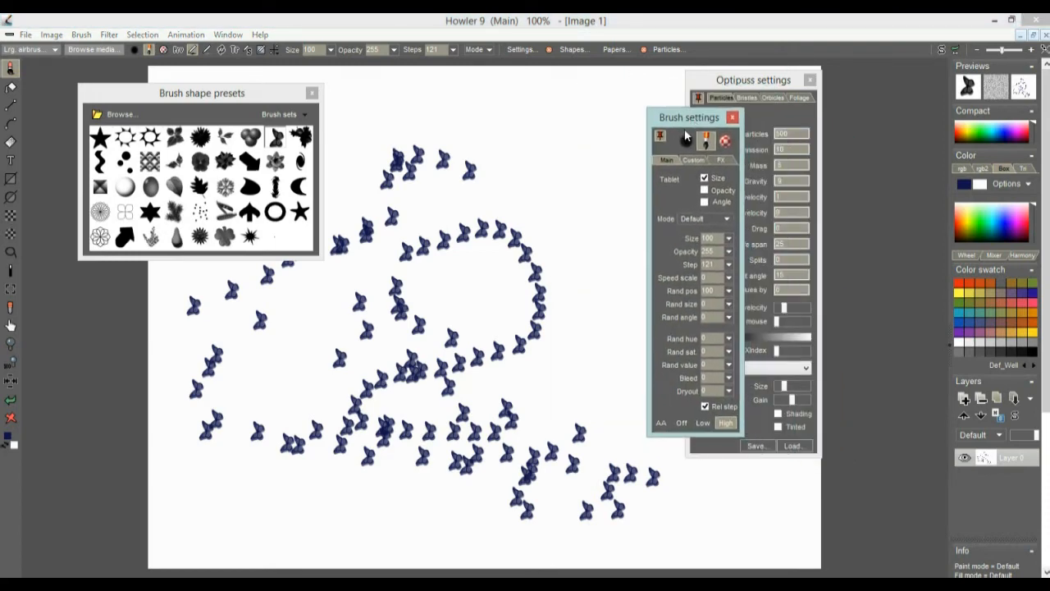
drag(511, 221, 414, 303)
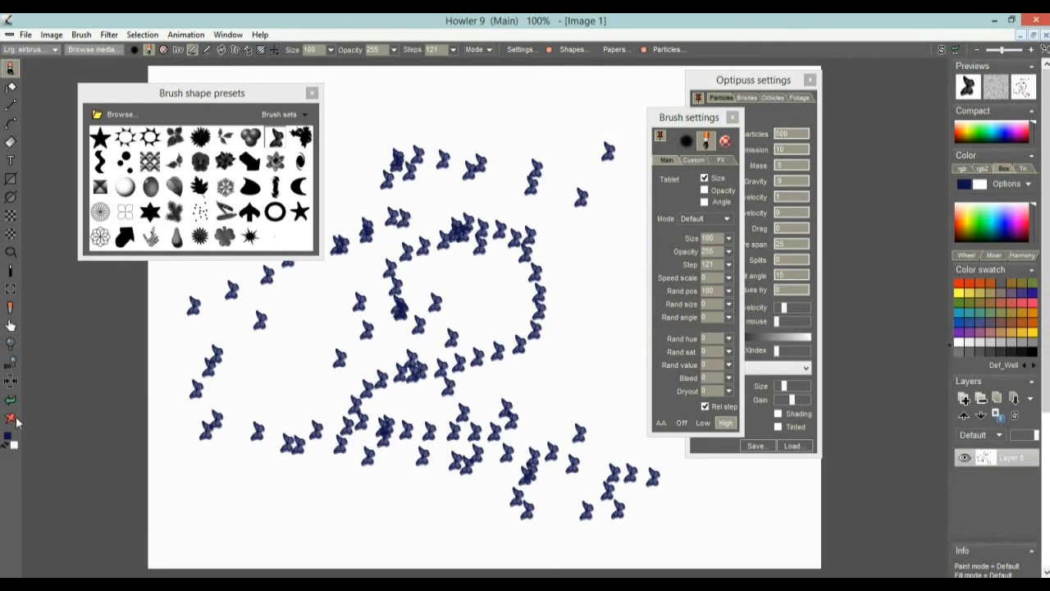
Step: Clear the canvas and paint widely scattered navy butterflies across its middle
click(10, 418)
mouse_move(325, 454)
mouse_down()
mouse_move(490, 410)
mouse_move(452, 389)
mouse_move(543, 418)
mouse_up()
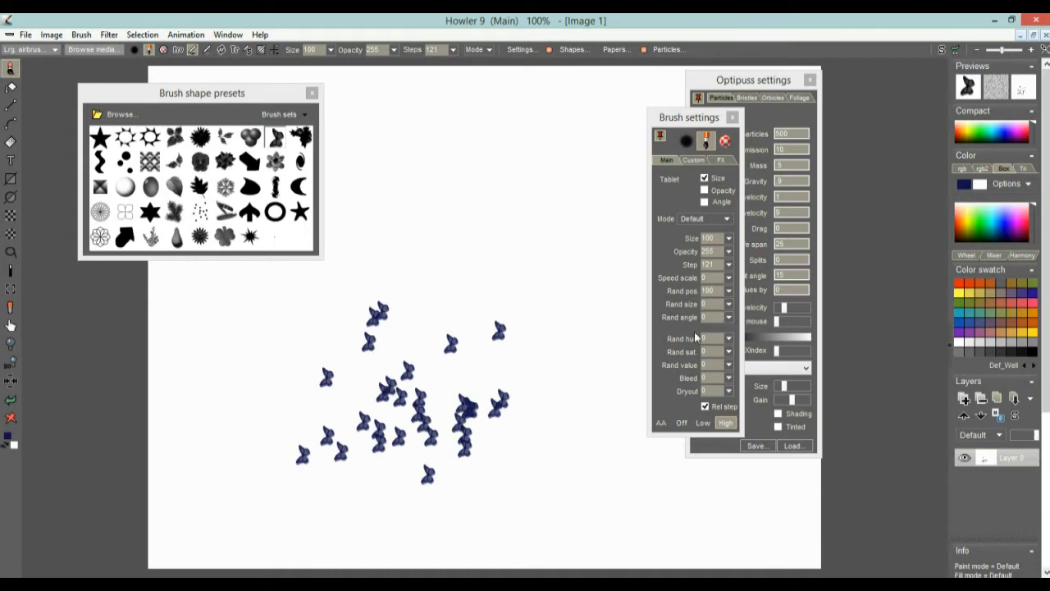
mouse_move(470, 295)
mouse_down()
mouse_move(446, 213)
mouse_move(626, 265)
mouse_move(574, 412)
mouse_move(579, 435)
mouse_up()
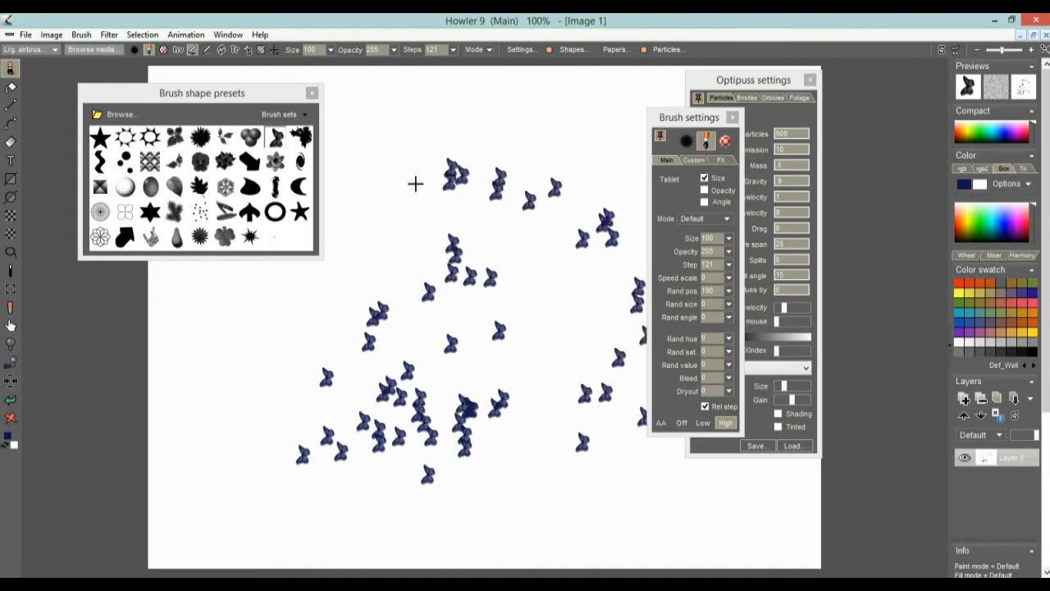
Step: Enable the tablet Angle option and paint a scattered trail of rotated navy butterflies
click(222, 51)
click(704, 203)
click(705, 203)
click(220, 50)
mouse_move(611, 231)
mouse_down()
mouse_move(566, 250)
mouse_move(436, 188)
mouse_move(326, 290)
mouse_move(346, 392)
mouse_move(364, 343)
mouse_move(525, 340)
mouse_move(483, 214)
mouse_move(575, 271)
mouse_move(530, 464)
mouse_up()
Step: Clear the canvas, set Rand hue to 210 and paint scattered butterflies in varied hues
click(10, 416)
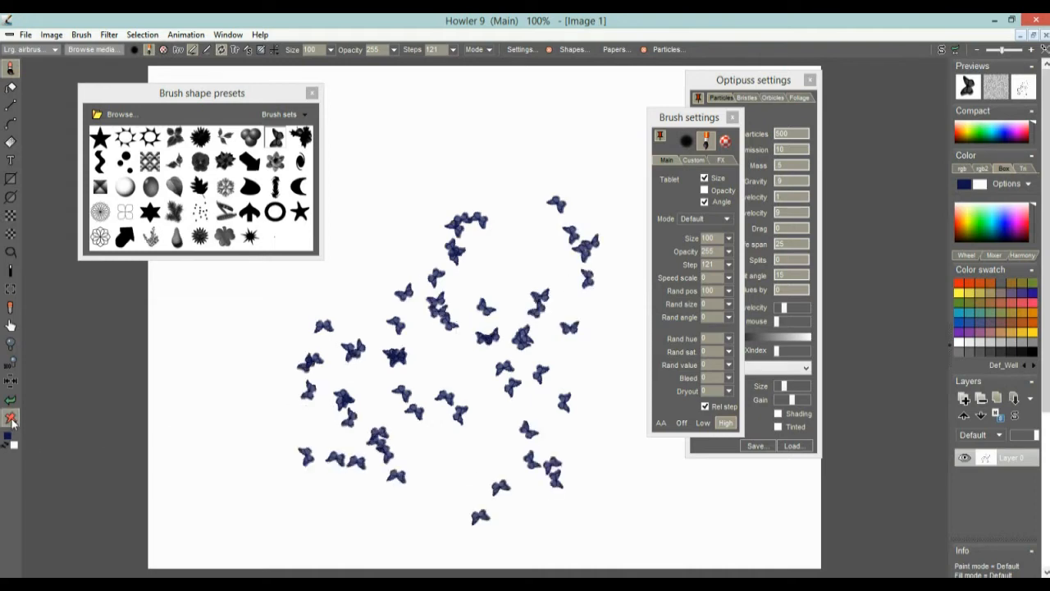
click(10, 416)
drag(696, 117, 662, 125)
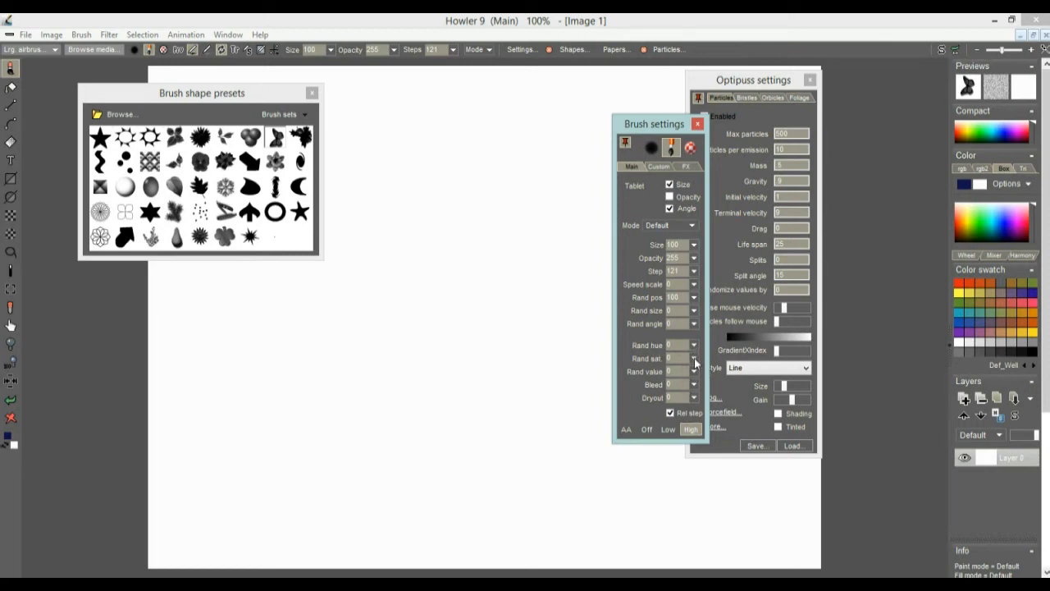
click(695, 344)
drag(626, 362, 653, 361)
mouse_move(482, 344)
mouse_down()
mouse_move(471, 292)
mouse_move(443, 454)
mouse_up()
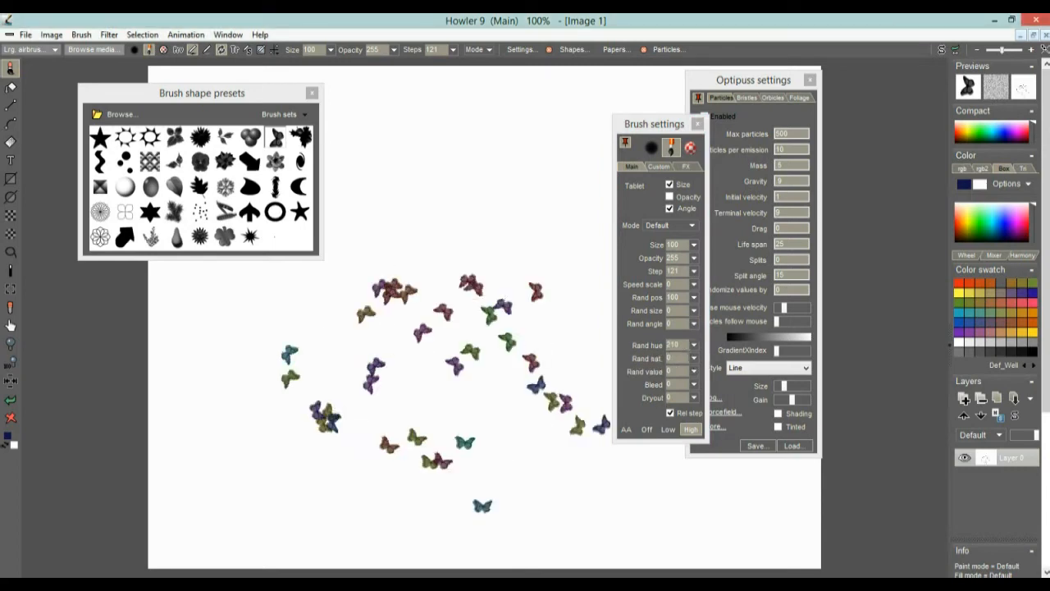
Step: Raise Rand hue to 328, add more multicoloured butterflies to the canvas and look at them up close
click(695, 346)
click(685, 364)
mouse_move(481, 205)
mouse_down()
mouse_move(366, 253)
mouse_move(339, 444)
mouse_up()
scroll(413, 327, up, 5)
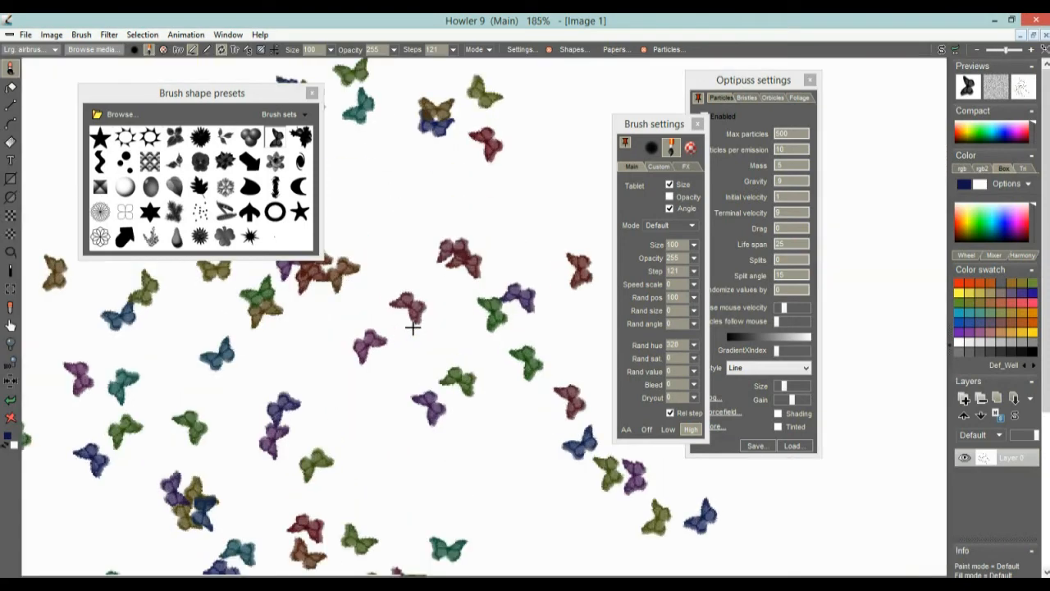
scroll(412, 328, down, 4)
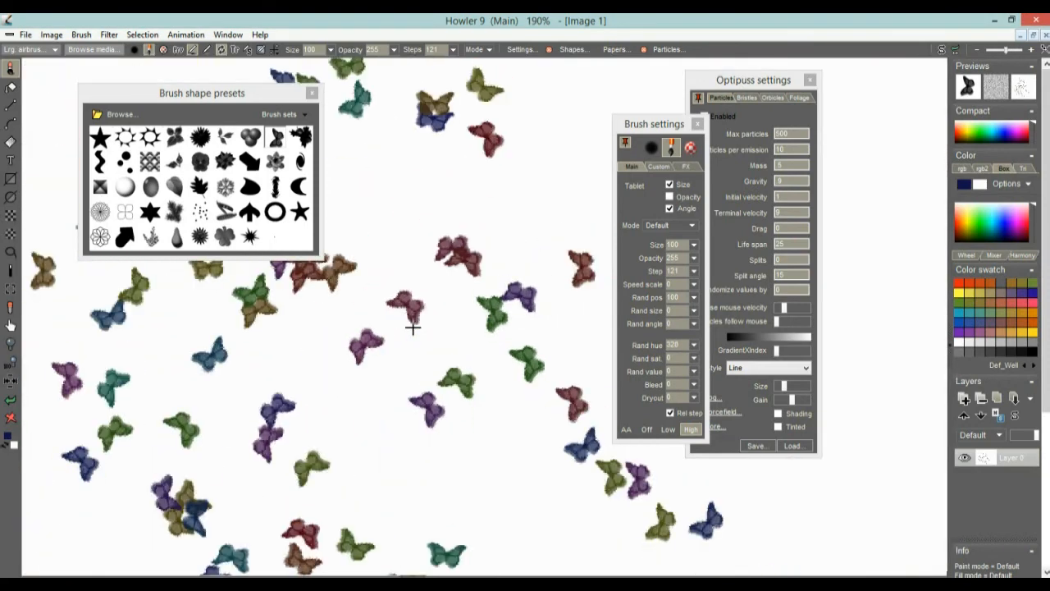
scroll(406, 324, up, 2)
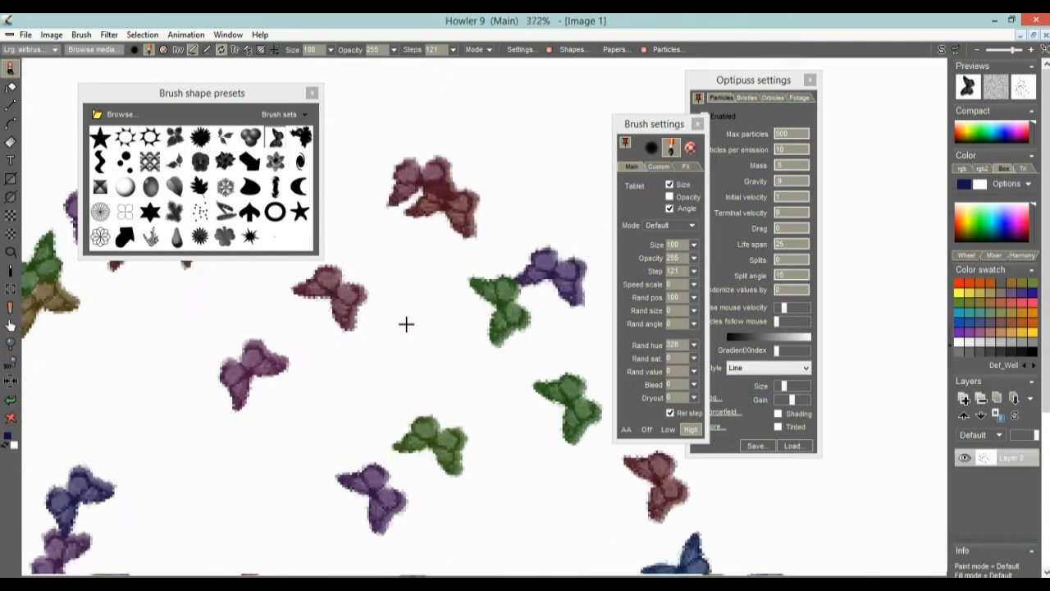
scroll(407, 324, down, 1)
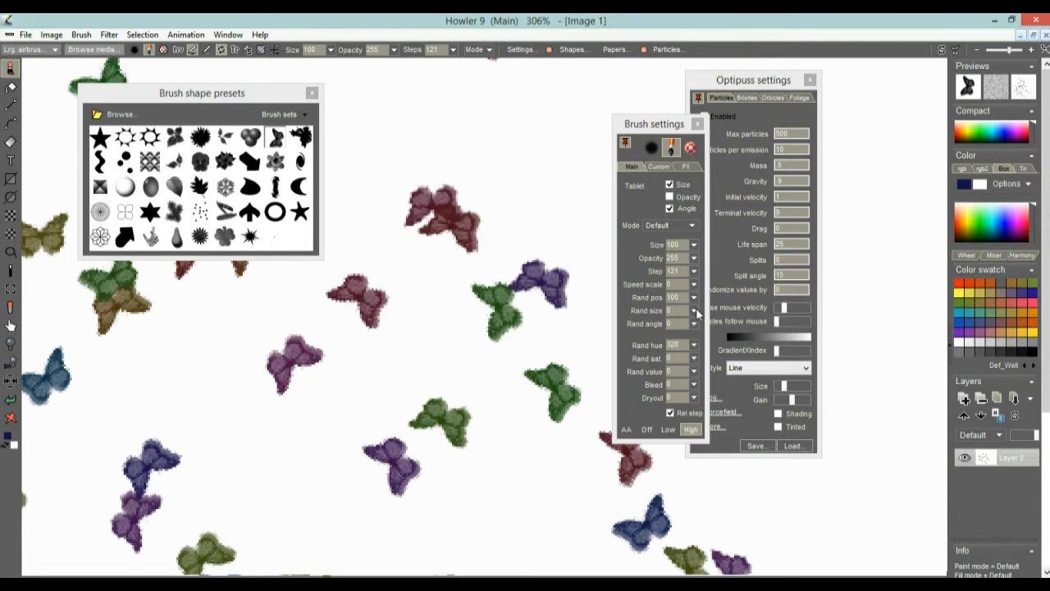
Step: Set Rand value to 68 and paint butterflies of varied brightness among the existing ones
click(694, 372)
drag(682, 395, 669, 394)
mouse_move(413, 365)
mouse_down()
mouse_move(490, 308)
mouse_move(491, 490)
mouse_move(298, 395)
mouse_move(203, 435)
mouse_up()
Step: Set Rand sat to 67 and test it, clear the canvas and paint a fresh cluster of randomly coloured butterflies in the middle
click(694, 359)
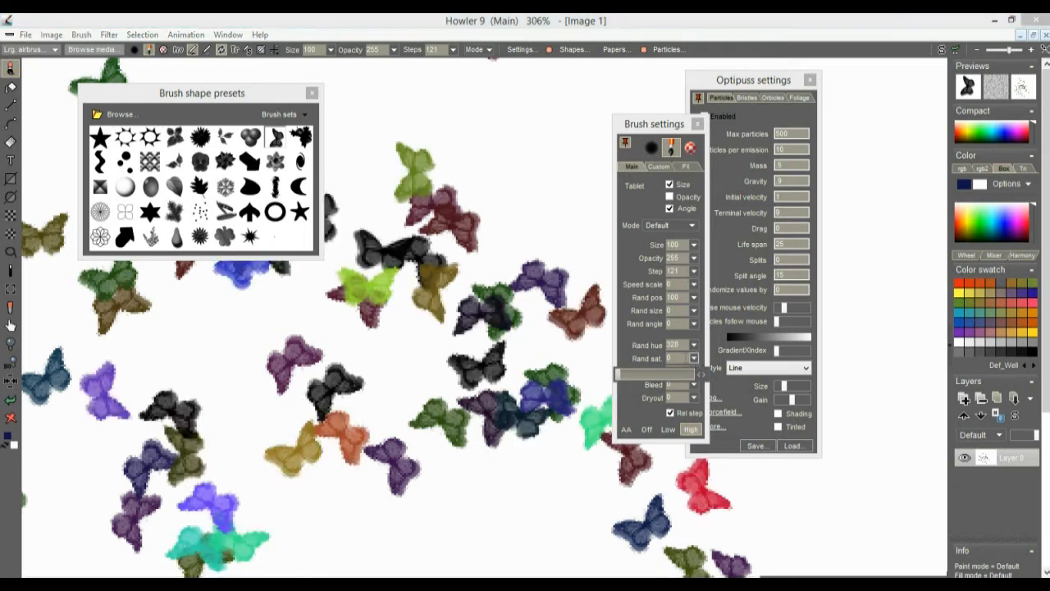
drag(648, 373, 667, 374)
mouse_move(520, 199)
mouse_down()
mouse_move(329, 385)
mouse_move(186, 273)
mouse_up()
scroll(392, 264, down, 3)
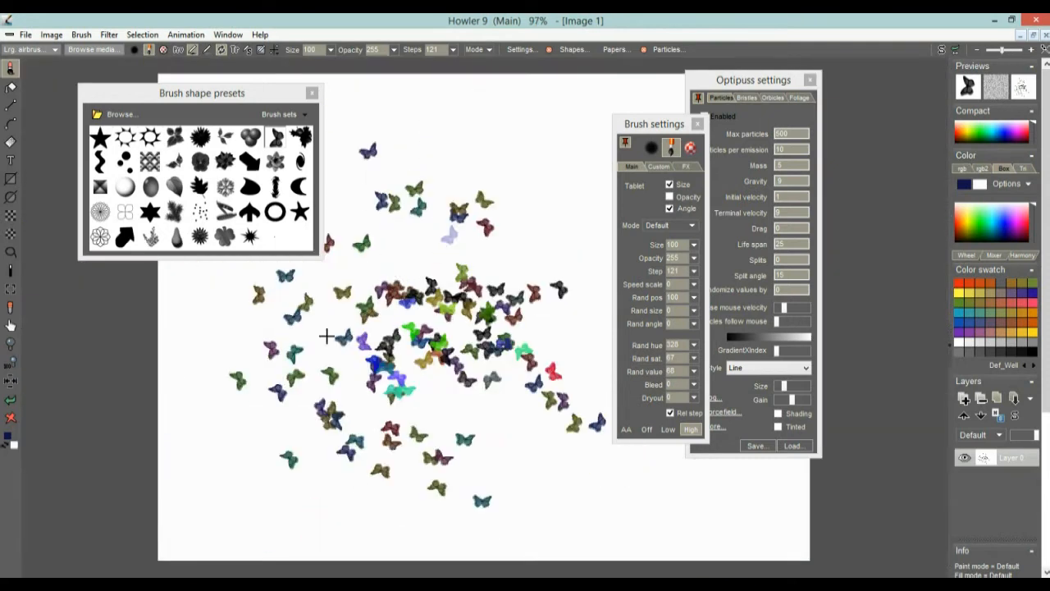
click(11, 417)
mouse_move(358, 367)
mouse_down()
mouse_move(405, 330)
mouse_move(440, 452)
mouse_move(323, 381)
mouse_move(382, 298)
mouse_move(534, 344)
mouse_move(382, 399)
mouse_move(480, 385)
mouse_up()
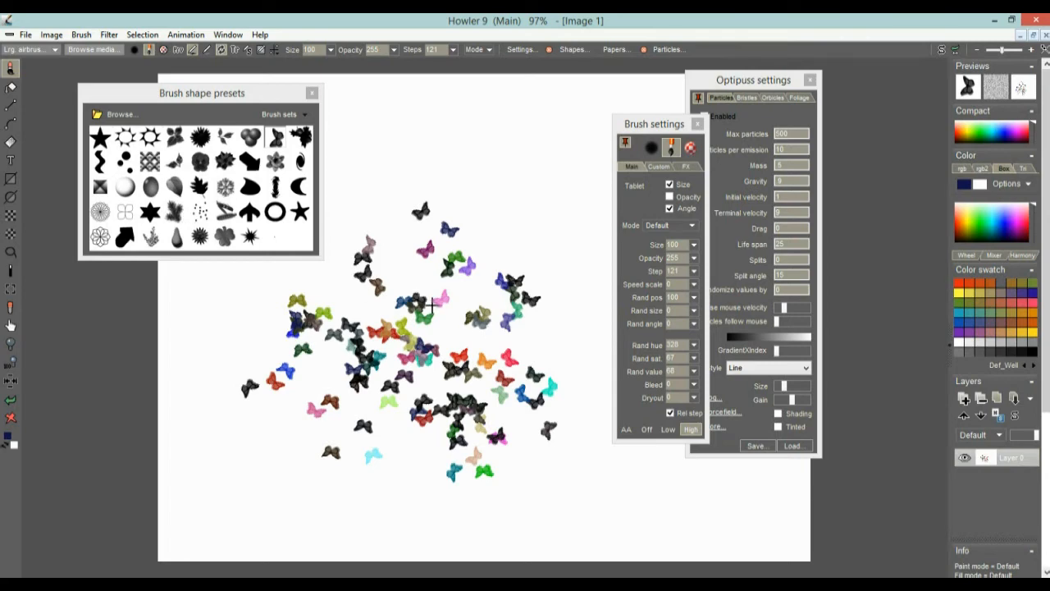
Step: Try the available brush types in Brush settings, switch to the soft round brush and dismiss the custom brush notice
drag(648, 127, 628, 122)
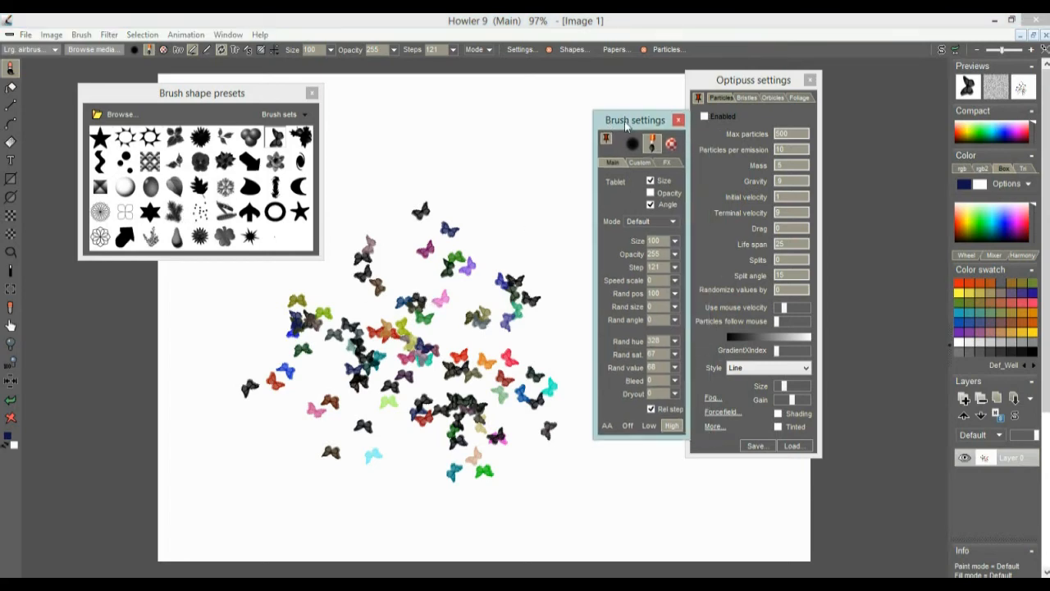
click(633, 143)
click(650, 143)
click(671, 145)
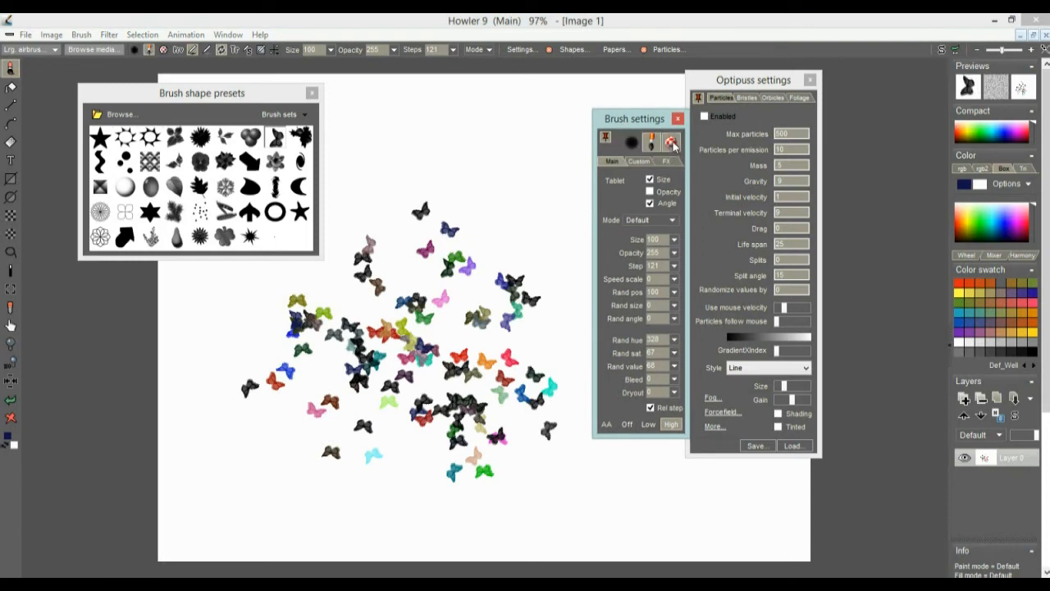
click(630, 145)
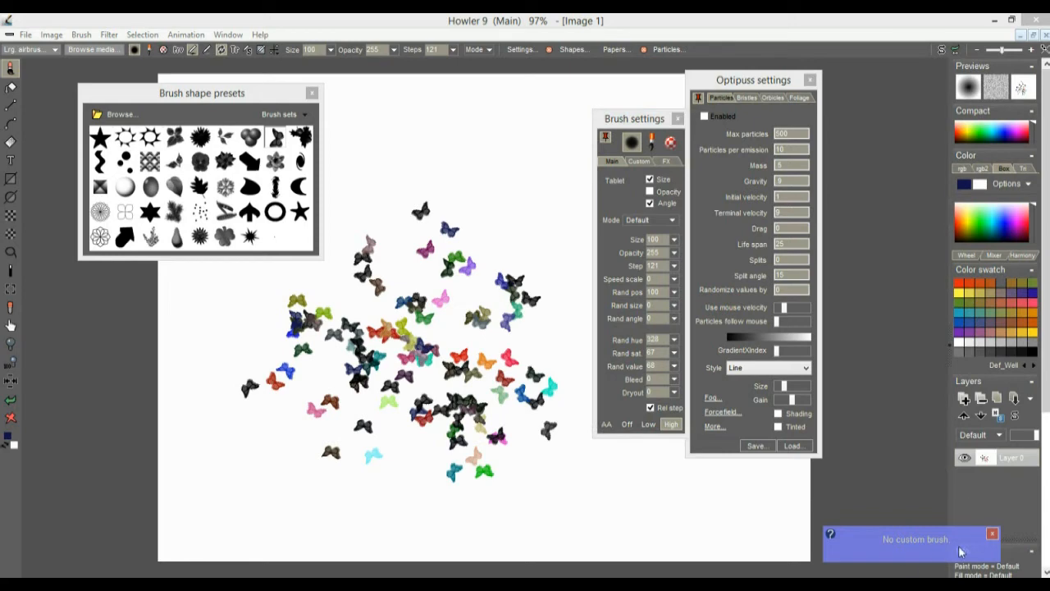
click(992, 535)
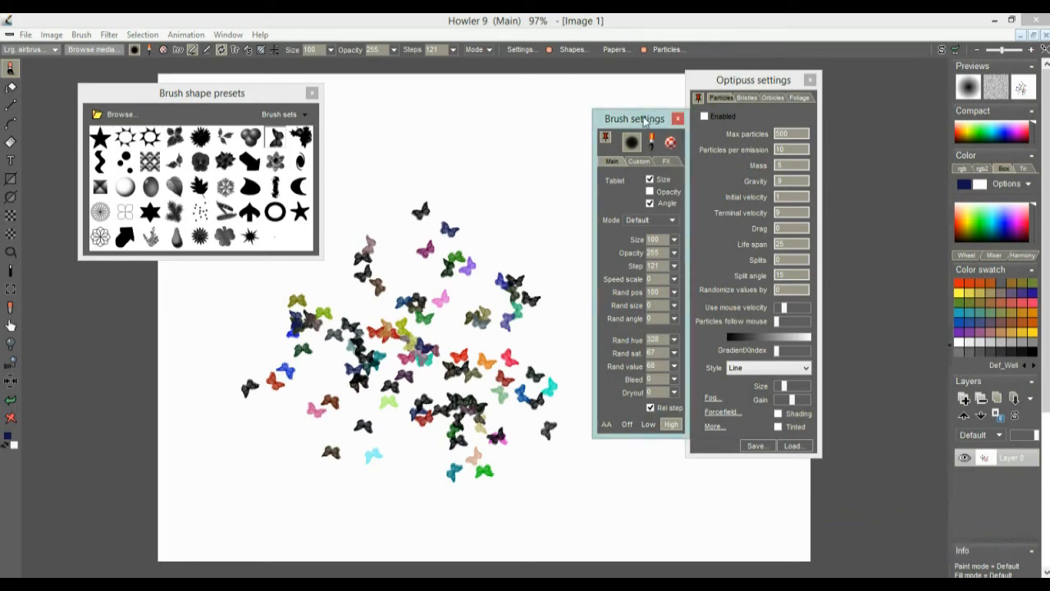
Step: Build a custom brush with radius 112, cell size 14 and cell density 26, and paint over the butterfly cluster with it
drag(650, 116, 636, 100)
click(623, 145)
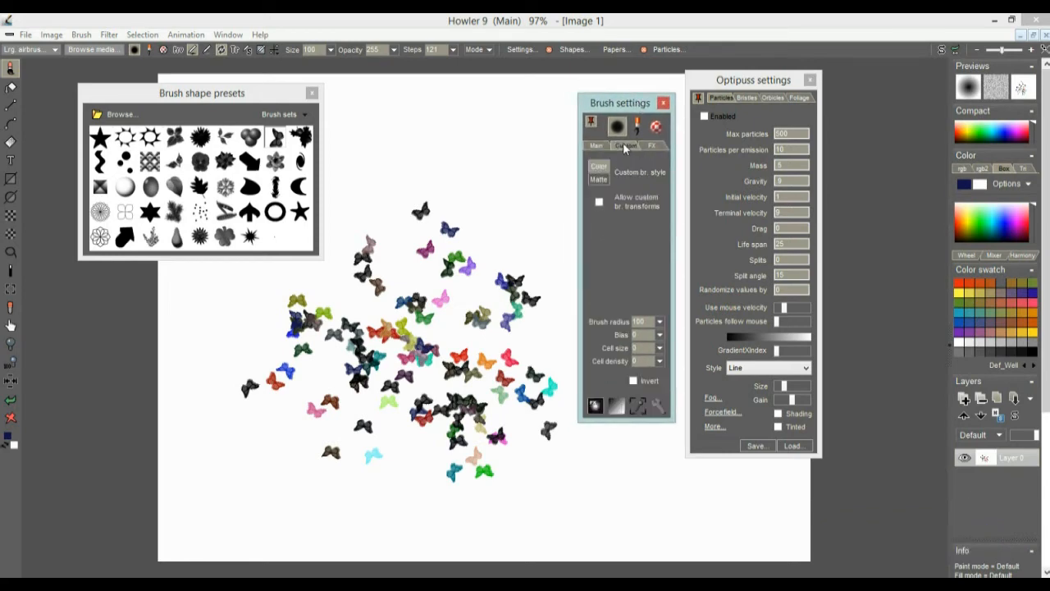
mouse_move(647, 229)
mouse_down()
mouse_move(645, 240)
mouse_move(672, 183)
mouse_move(650, 235)
mouse_up()
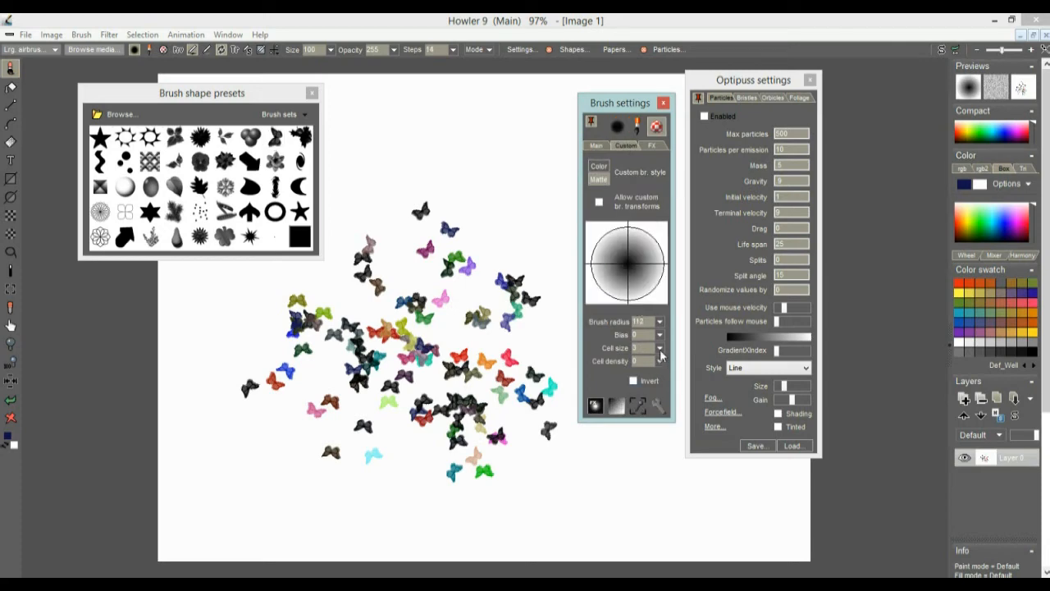
click(659, 349)
drag(591, 364, 626, 356)
click(663, 337)
click(659, 362)
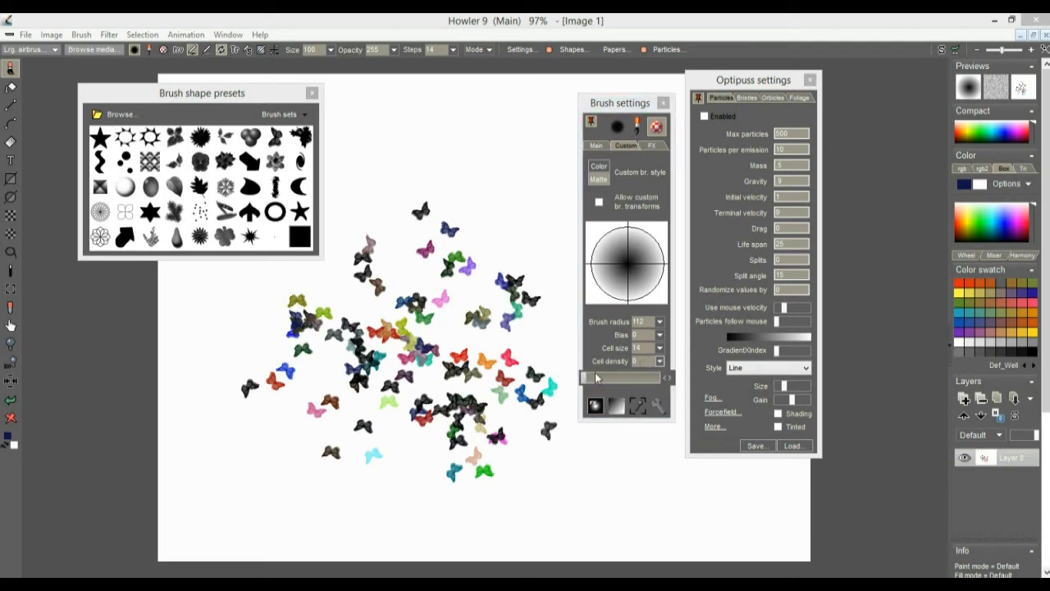
drag(596, 378, 607, 377)
mouse_move(520, 195)
mouse_down()
mouse_move(377, 242)
mouse_move(274, 403)
mouse_move(427, 460)
mouse_move(590, 459)
mouse_move(533, 324)
mouse_move(311, 328)
mouse_move(393, 381)
mouse_up()
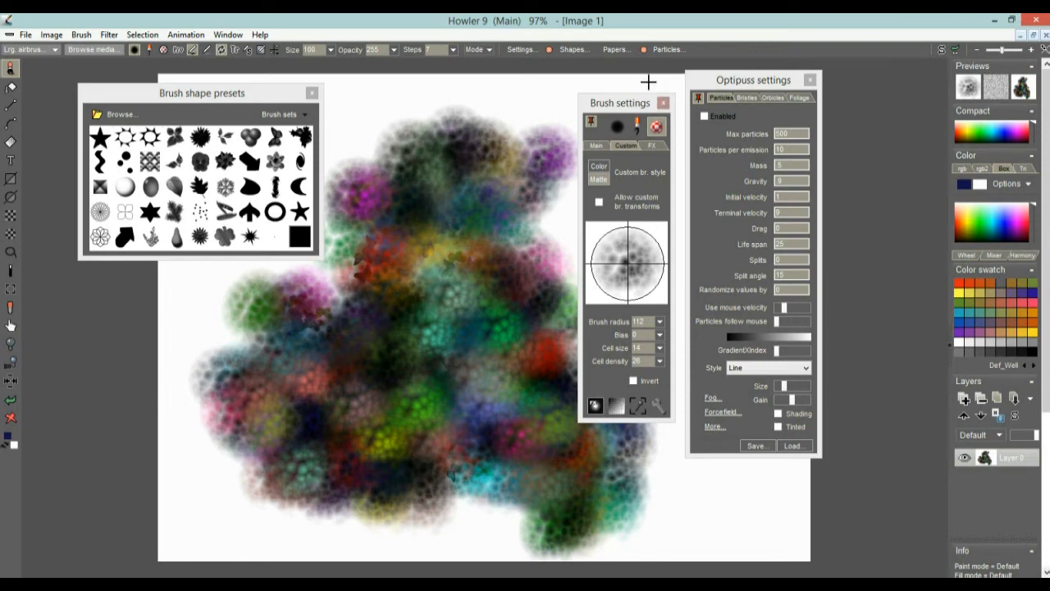
mouse_move(619, 102)
mouse_down()
mouse_move(753, 121)
mouse_move(710, 127)
mouse_up()
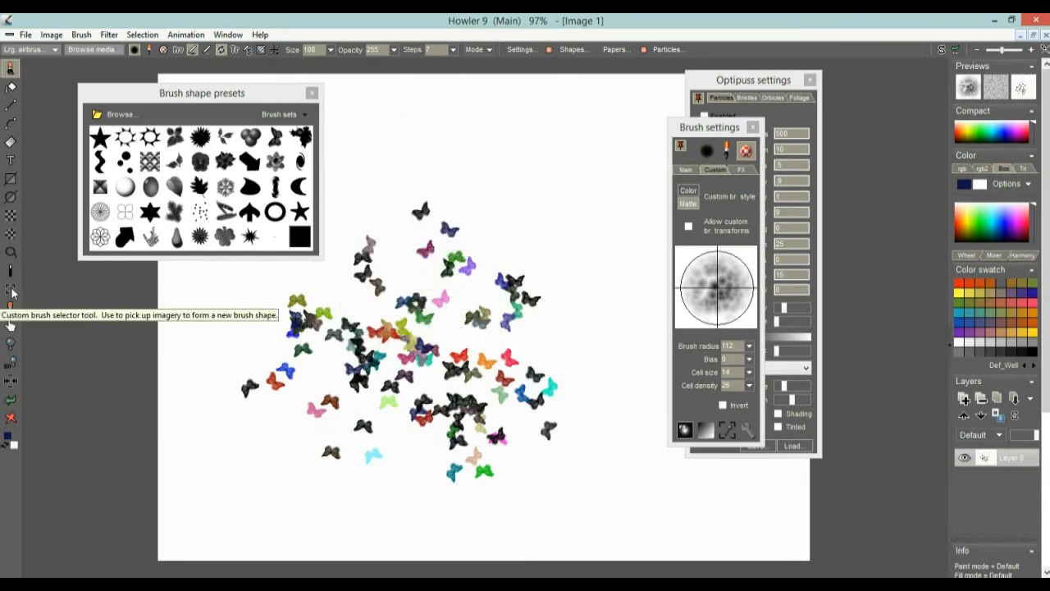
Step: Pick up a rectangular area of the butterfly cluster as a custom brush with the Custom brush selector tool
click(12, 292)
click(13, 293)
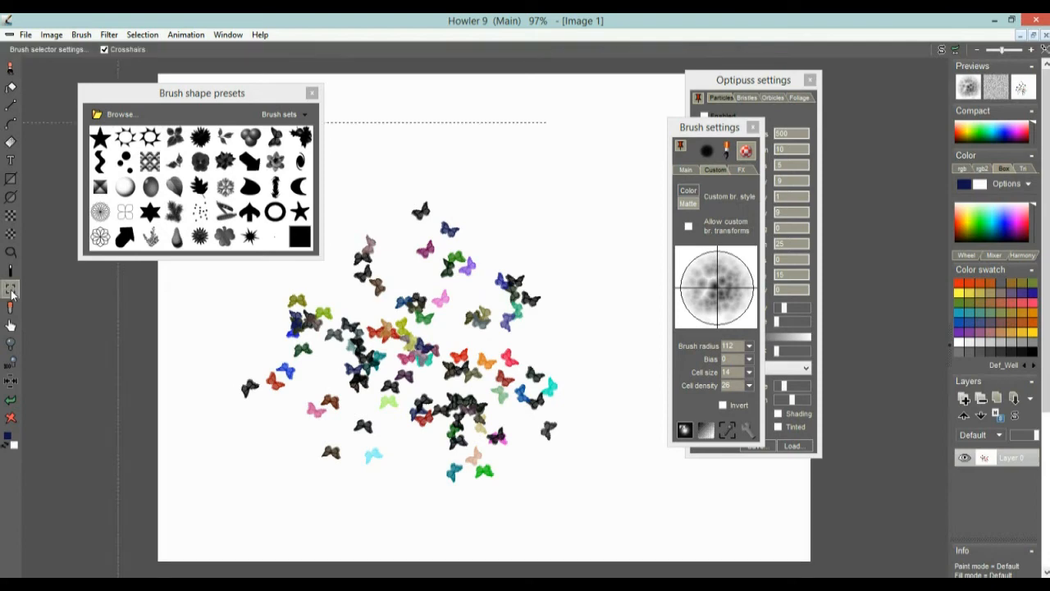
drag(345, 301, 540, 468)
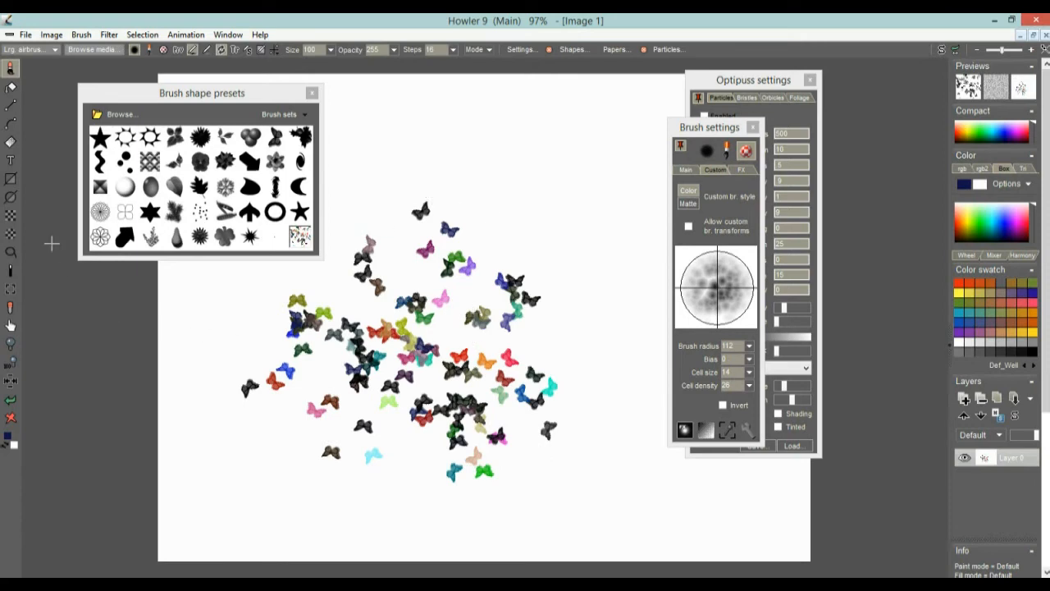
Step: Make a rectangular selection around the upper part of the butterfly cluster and display it with Overlay alpha
click(11, 217)
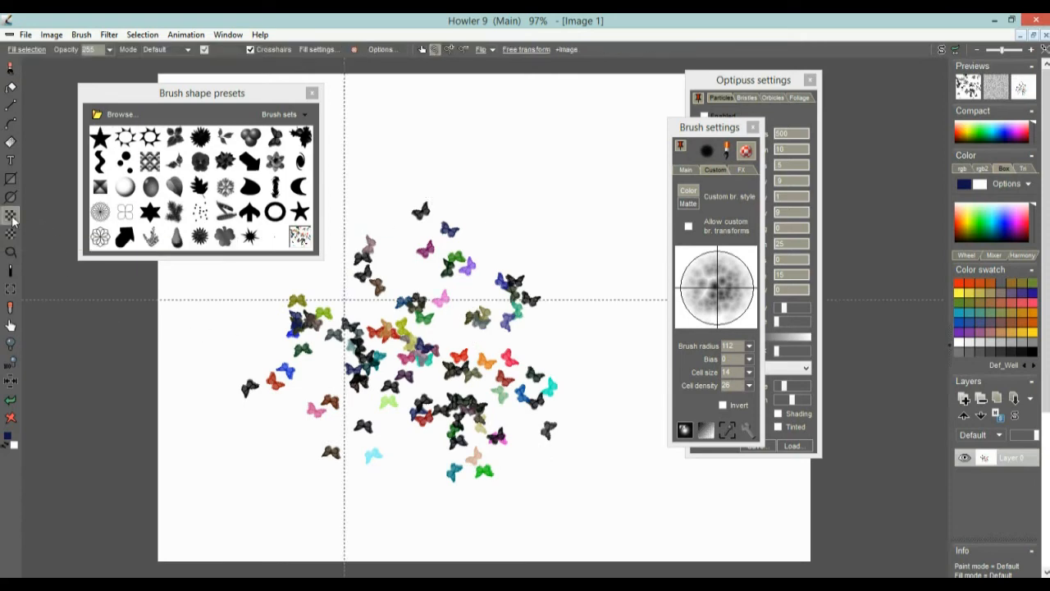
drag(343, 241, 554, 402)
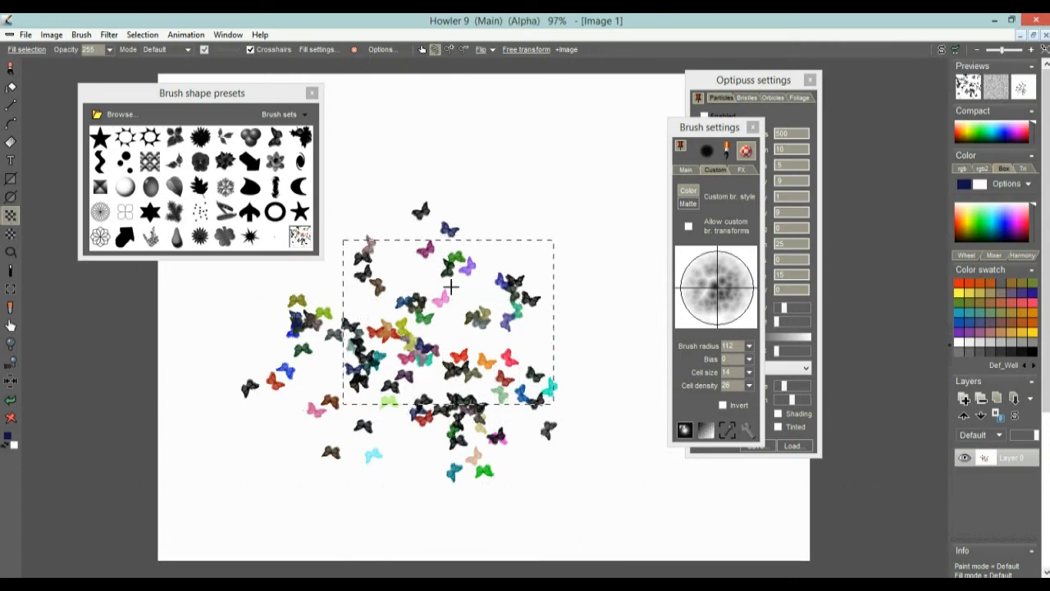
click(142, 34)
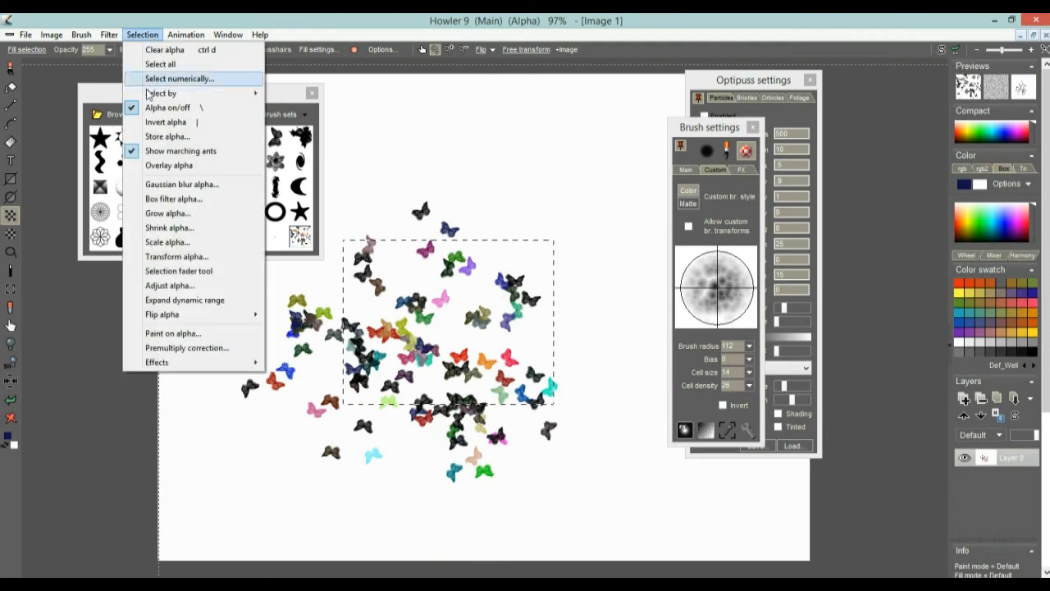
click(153, 165)
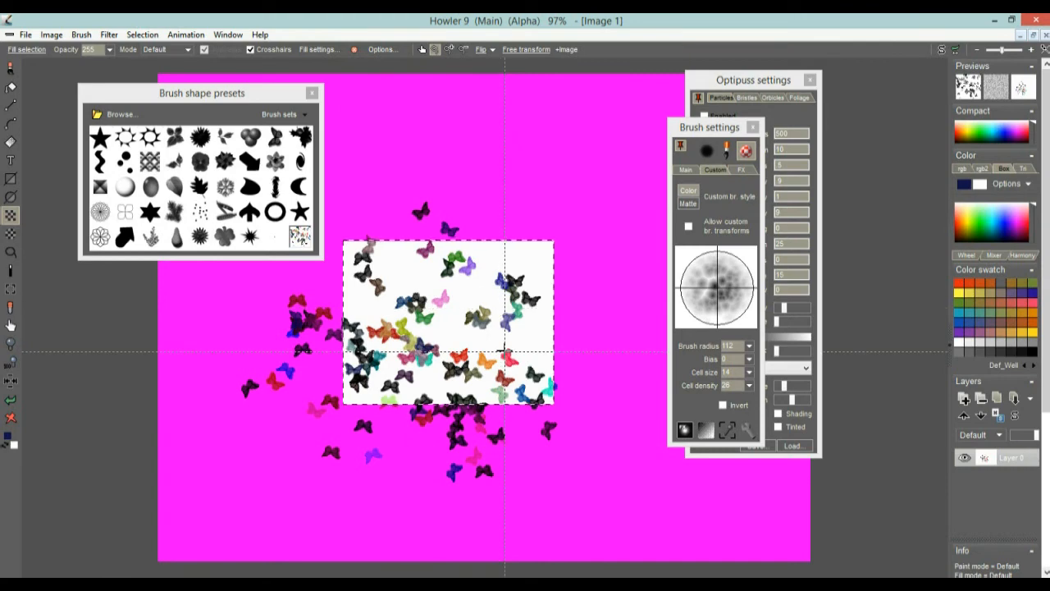
Step: Use the selected butterfly area as the brush and stamp it repeatedly across the canvas
click(82, 35)
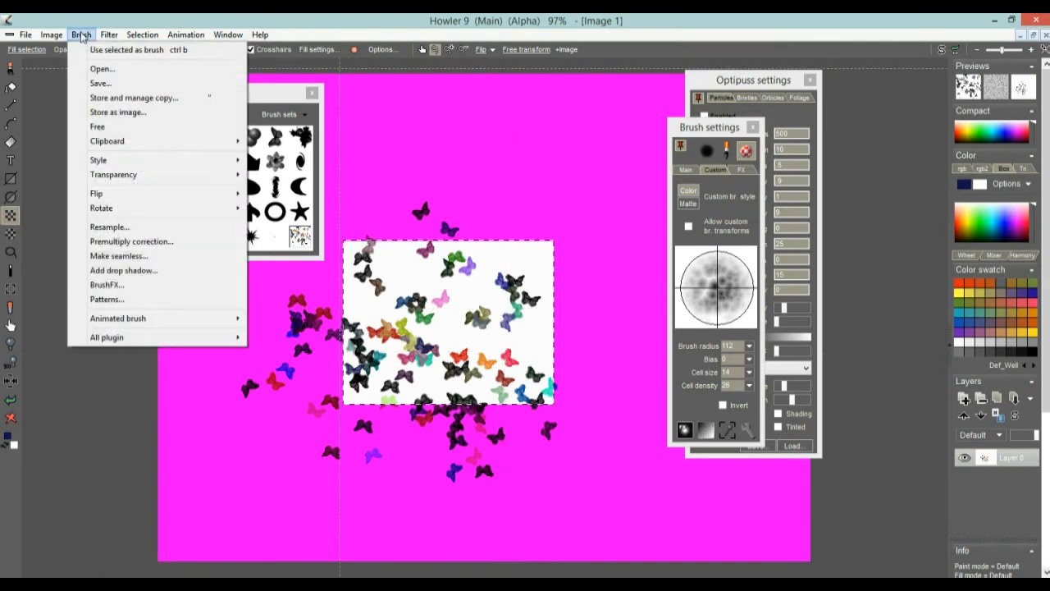
click(153, 52)
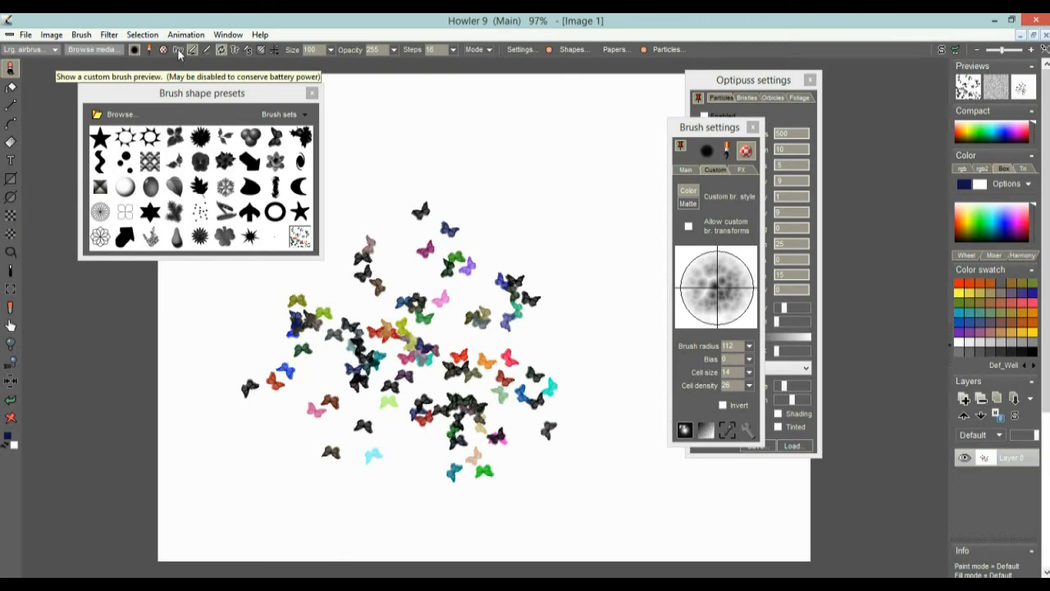
mouse_move(344, 407)
mouse_down()
mouse_move(450, 362)
mouse_move(570, 213)
mouse_move(394, 452)
mouse_move(433, 358)
mouse_move(369, 328)
mouse_move(493, 426)
mouse_move(460, 312)
mouse_move(417, 310)
mouse_move(475, 297)
mouse_move(474, 349)
mouse_move(443, 345)
mouse_up()
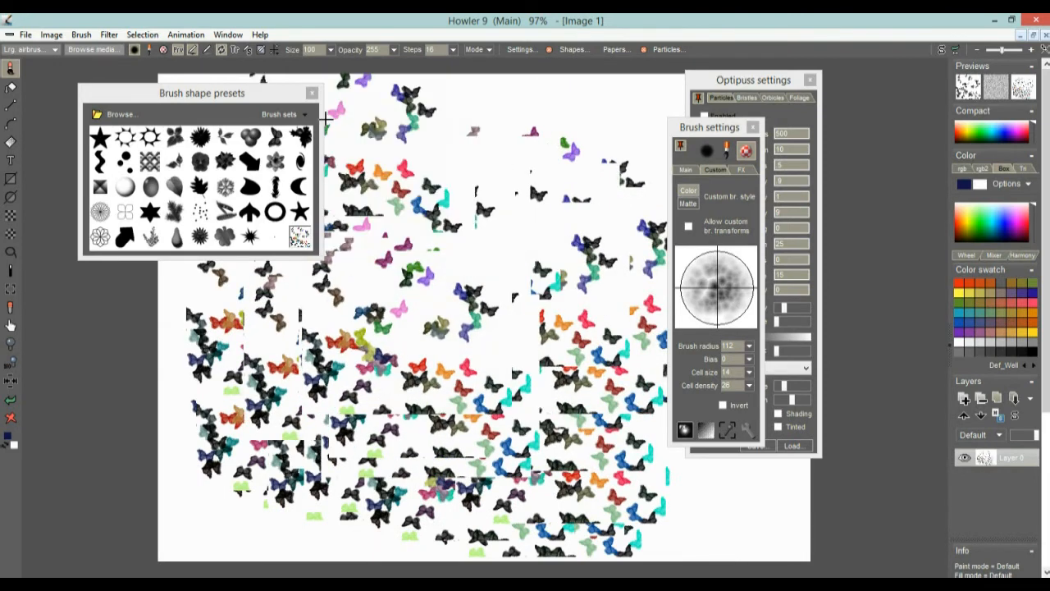
Step: Store a managed copy of the butterfly brush, stamp more of it and move the Brush buffer and Brush shape presets aside
click(81, 35)
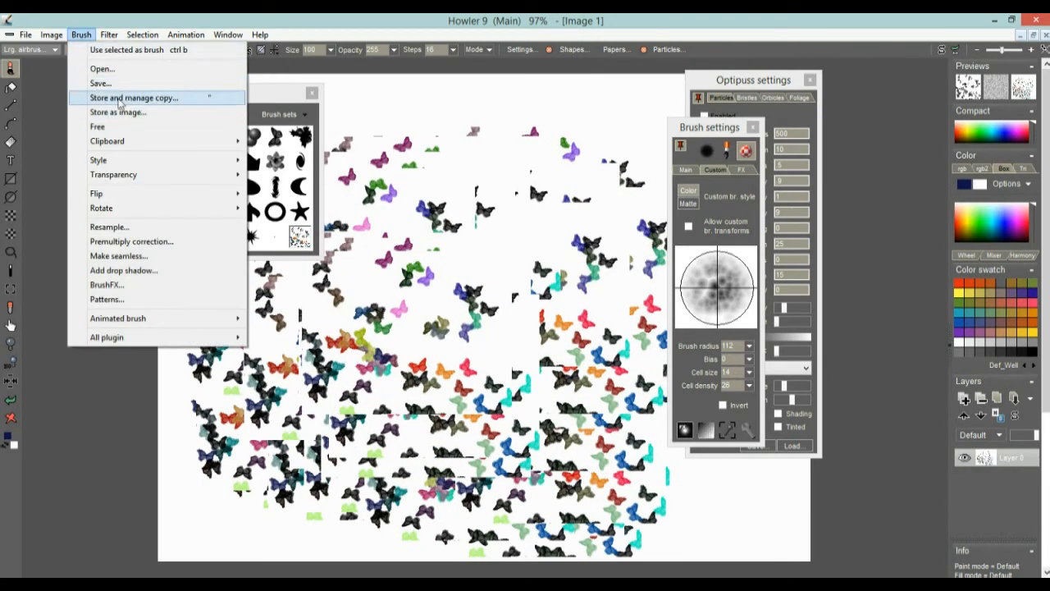
click(117, 99)
drag(378, 279, 397, 246)
mouse_move(171, 161)
mouse_down()
mouse_move(162, 240)
mouse_move(72, 371)
mouse_up()
mouse_move(385, 246)
mouse_down()
mouse_move(468, 293)
mouse_move(534, 368)
mouse_move(659, 439)
mouse_move(591, 345)
mouse_move(378, 369)
mouse_move(508, 213)
mouse_move(386, 140)
mouse_up()
mouse_move(226, 100)
mouse_down()
mouse_move(753, 378)
mouse_move(804, 390)
mouse_move(757, 380)
mouse_up()
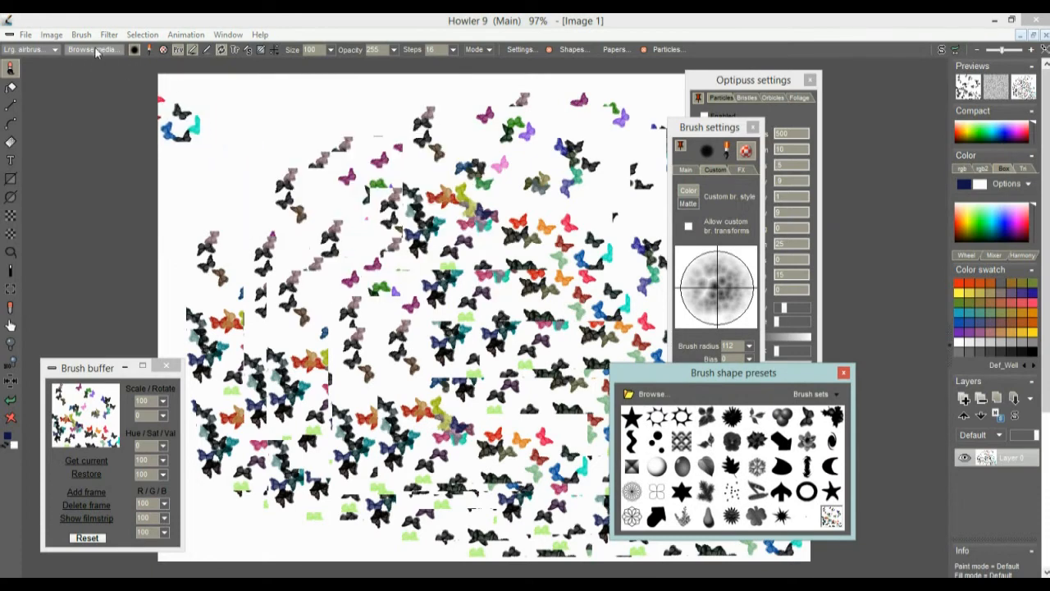
Step: Open the brush media browser, widen it, and paint sample strokes with the Boingly and Impressionist Large presets
click(37, 50)
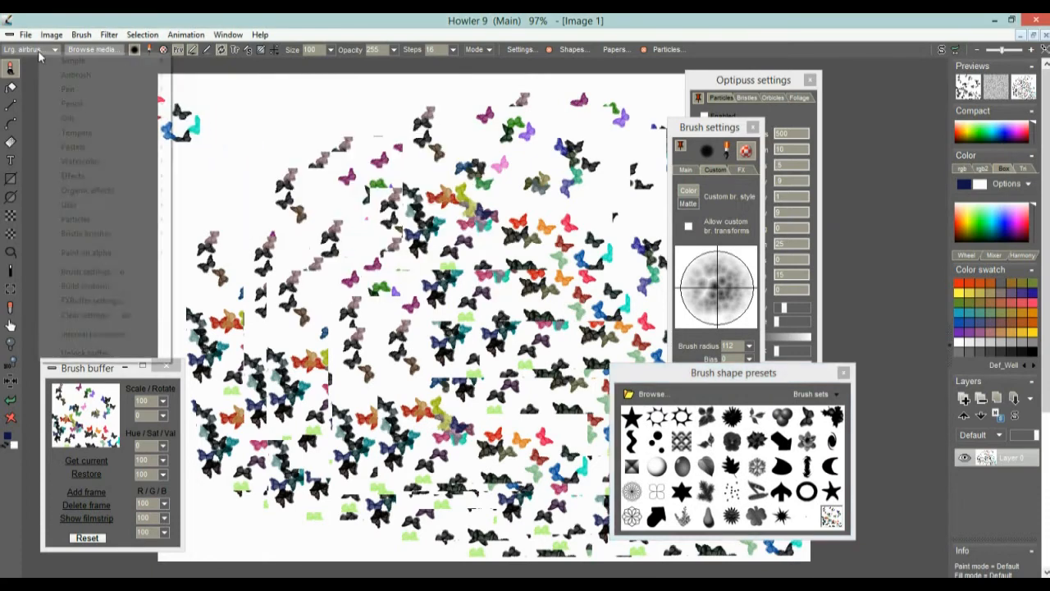
mouse_move(93, 215)
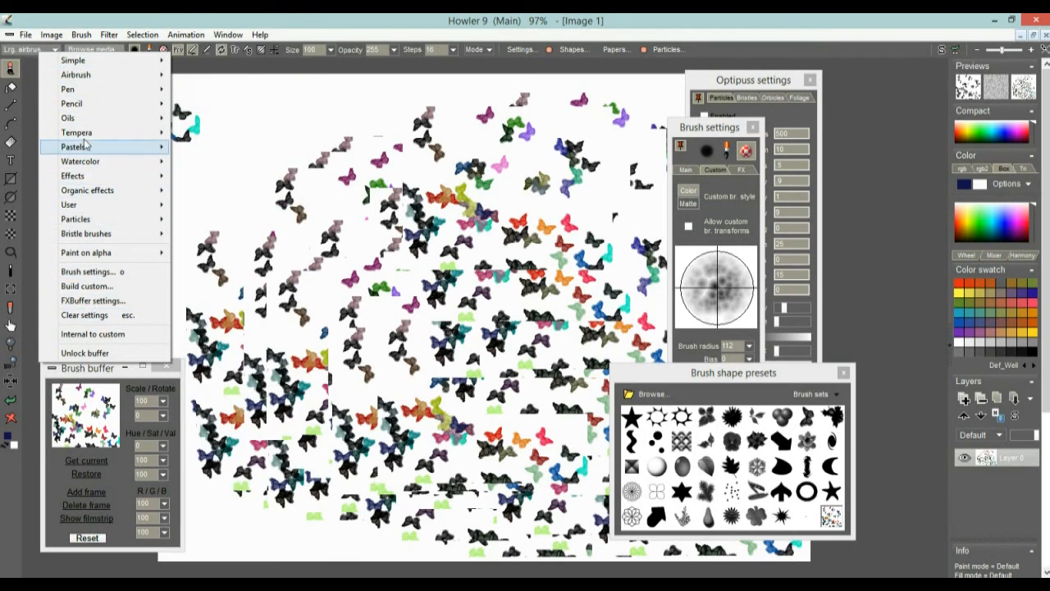
click(85, 18)
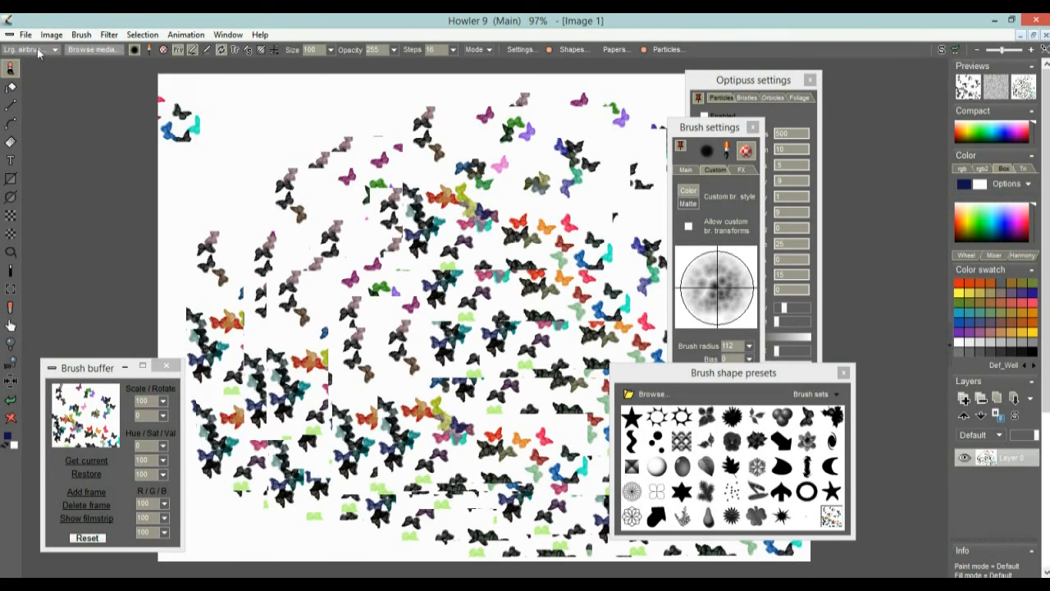
click(90, 49)
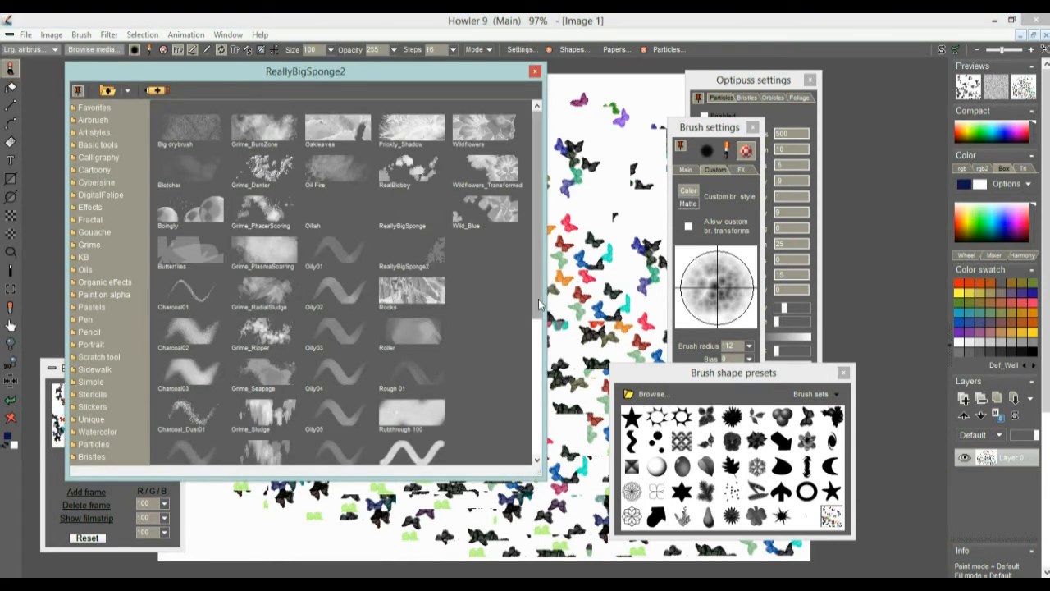
mouse_move(540, 305)
mouse_down()
mouse_move(352, 301)
mouse_move(628, 317)
mouse_up()
click(191, 211)
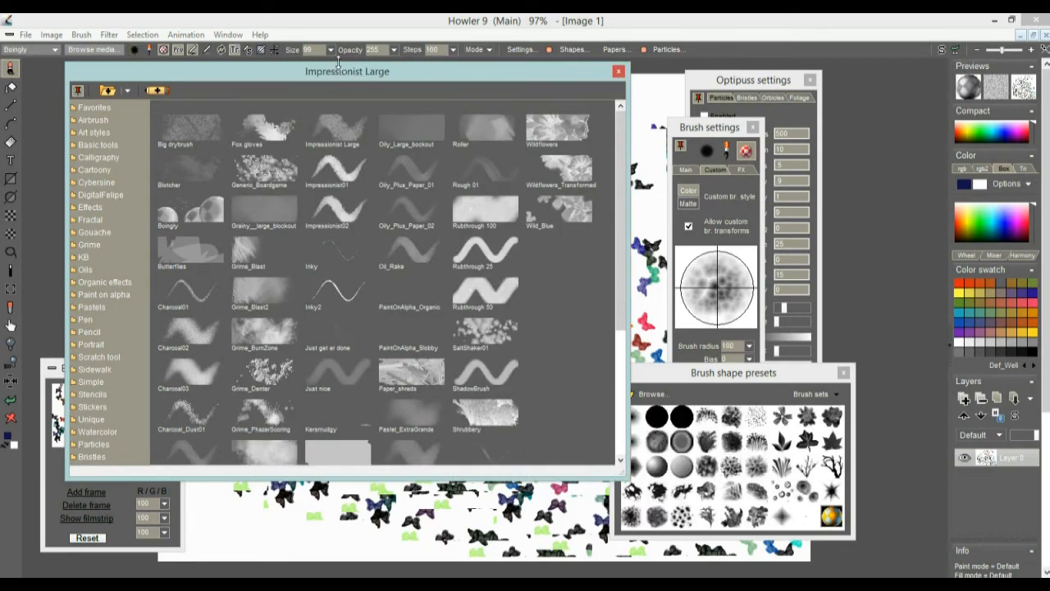
drag(337, 64, 402, 246)
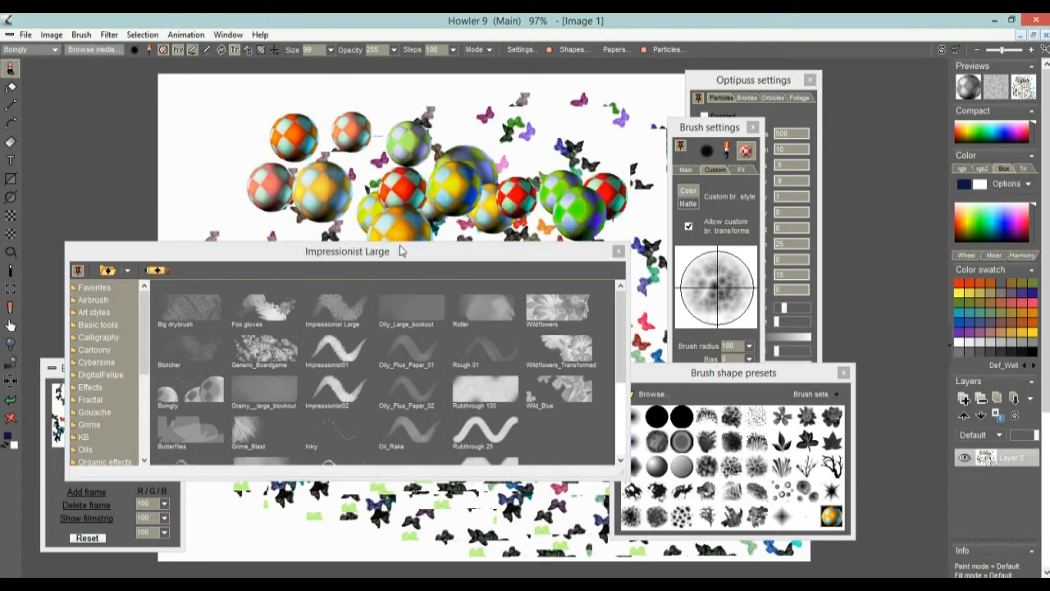
click(343, 318)
mouse_move(434, 130)
mouse_down()
mouse_move(238, 192)
mouse_move(566, 138)
mouse_move(475, 146)
mouse_move(447, 184)
mouse_up()
Step: Cover the whole canvas with flowers using the Wildflowers preset, moving the media browser aside to reach everything
click(583, 302)
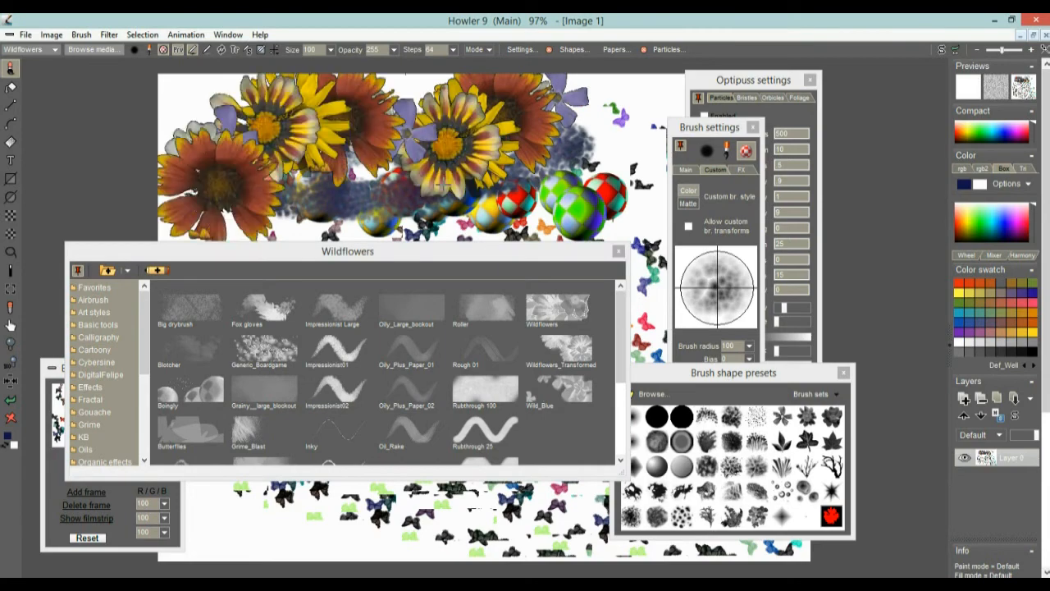
drag(217, 182, 605, 225)
click(339, 221)
mouse_move(343, 253)
mouse_down()
mouse_move(709, 371)
mouse_move(744, 293)
mouse_move(802, 335)
mouse_up()
mouse_move(340, 220)
mouse_down()
mouse_move(377, 230)
mouse_move(279, 410)
mouse_move(793, 450)
mouse_move(492, 131)
mouse_move(238, 181)
mouse_move(394, 271)
mouse_move(803, 372)
mouse_move(832, 526)
mouse_move(728, 389)
mouse_move(238, 320)
mouse_move(660, 453)
mouse_move(487, 328)
mouse_move(522, 256)
mouse_up()
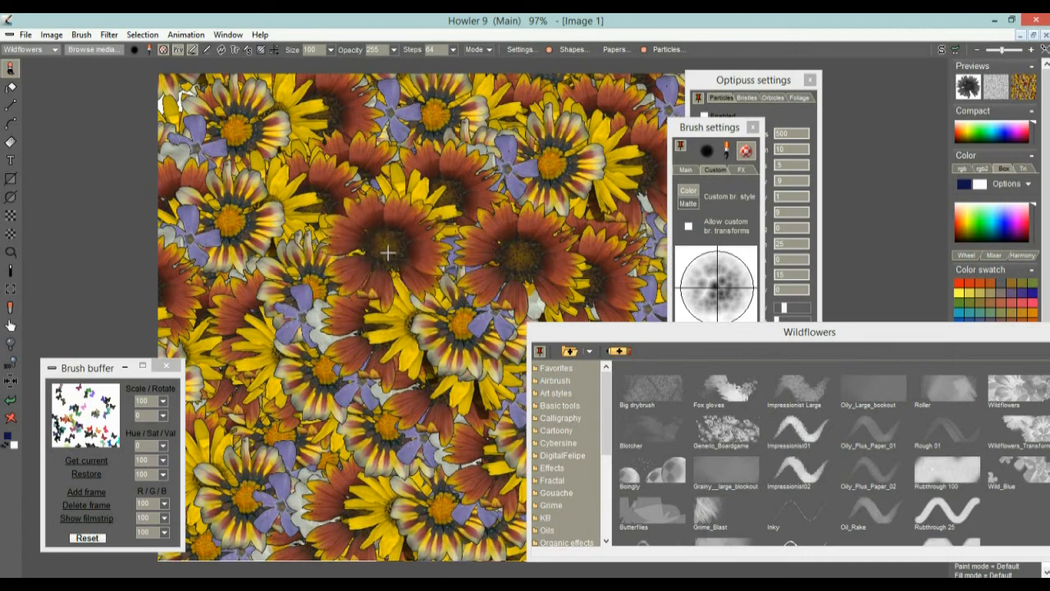
Step: Make a large elliptical selection around the middle of the flower image and shift the media browser away from it
click(10, 234)
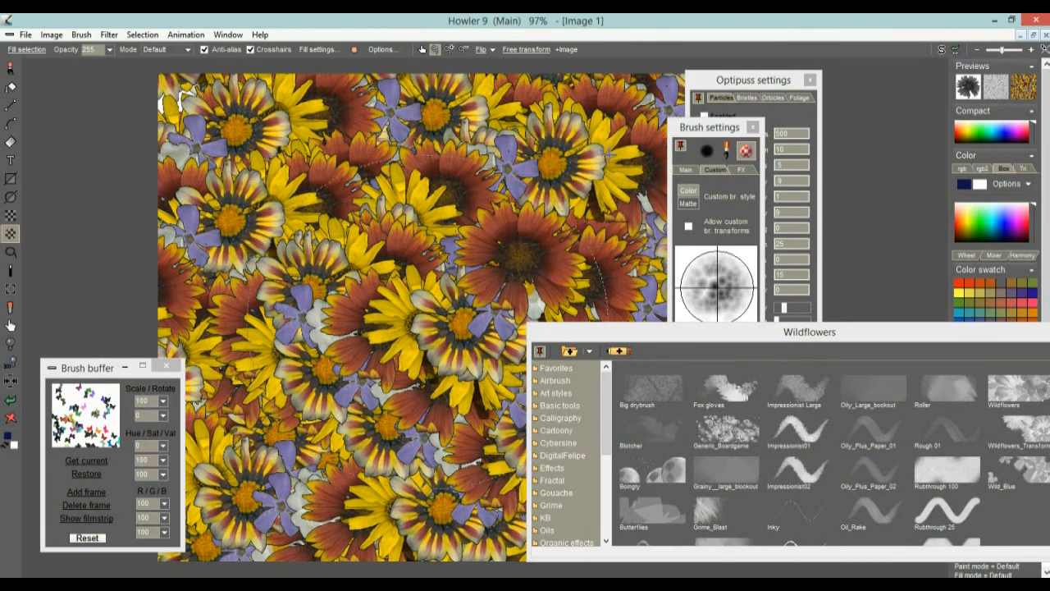
drag(429, 322, 608, 155)
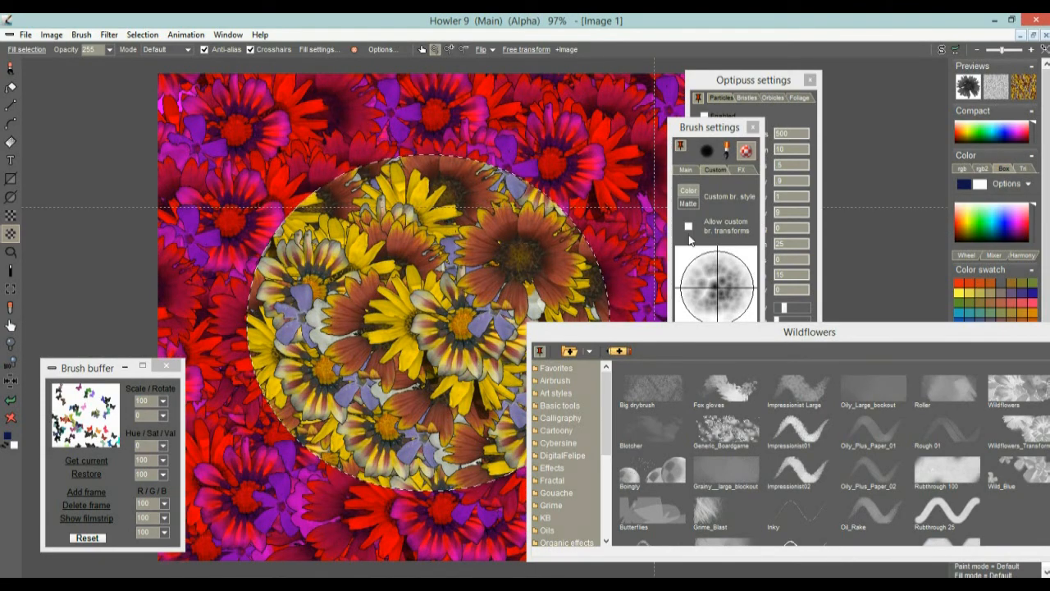
drag(565, 335, 815, 388)
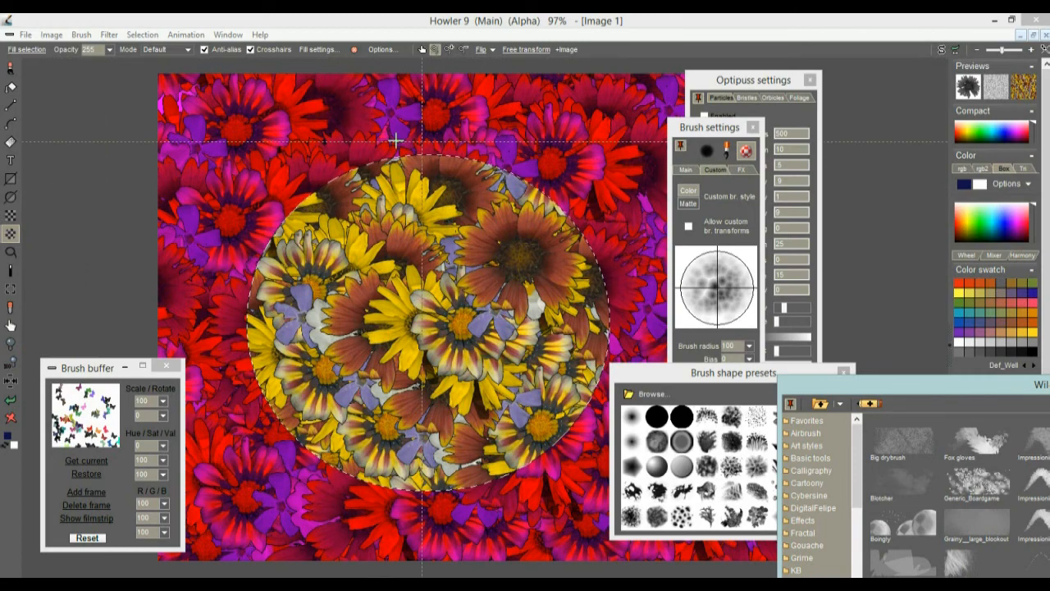
Step: Soften the edge of the elliptical selection with a Gaussian blur of the alpha, using a mid-range level and the Approximate algorithm
click(155, 36)
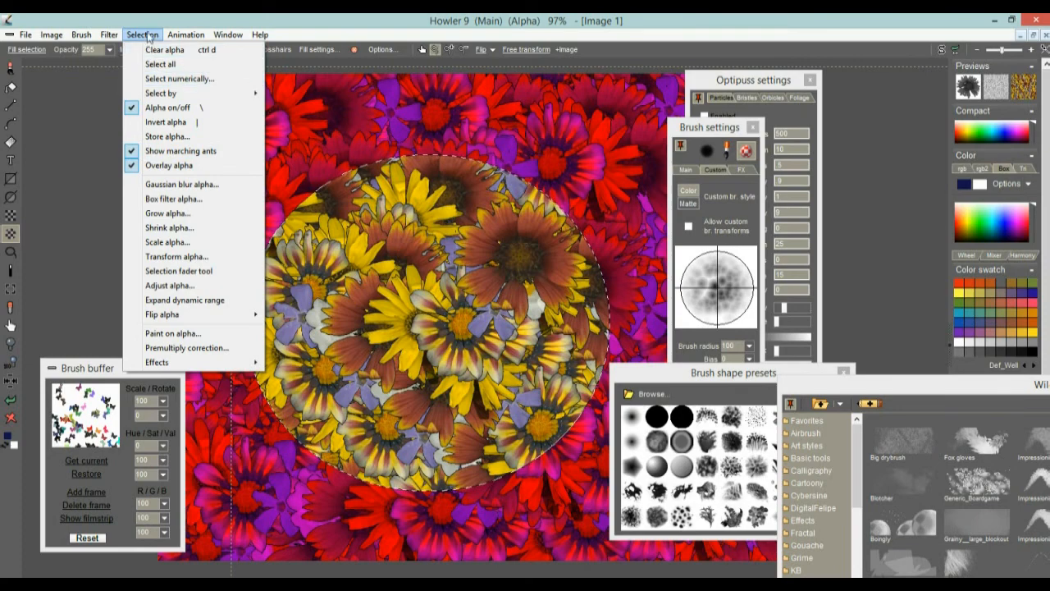
click(176, 183)
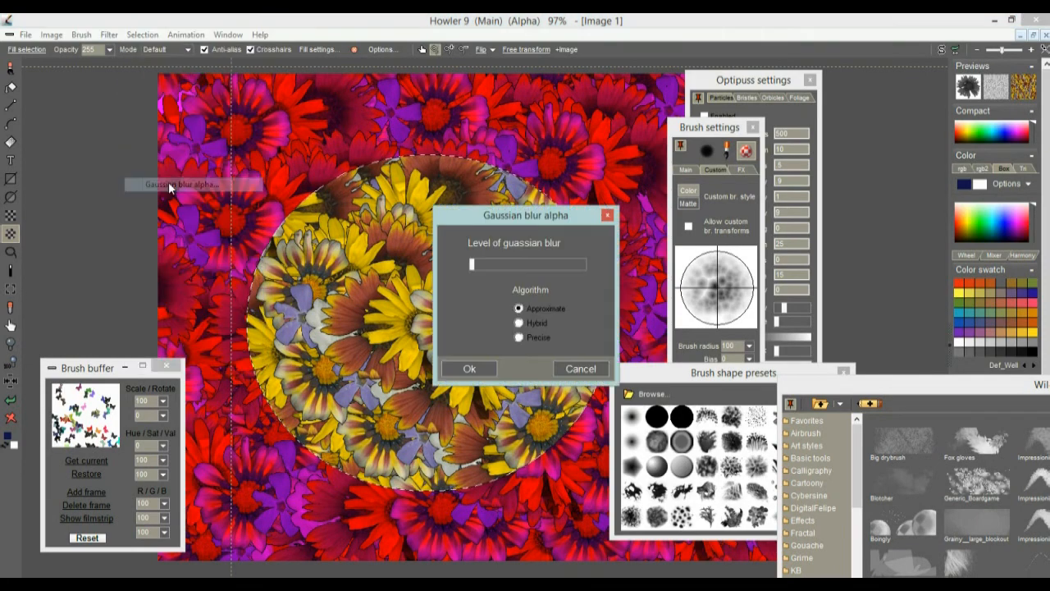
mouse_move(510, 264)
mouse_down()
mouse_move(519, 267)
mouse_move(487, 267)
mouse_move(524, 268)
mouse_up()
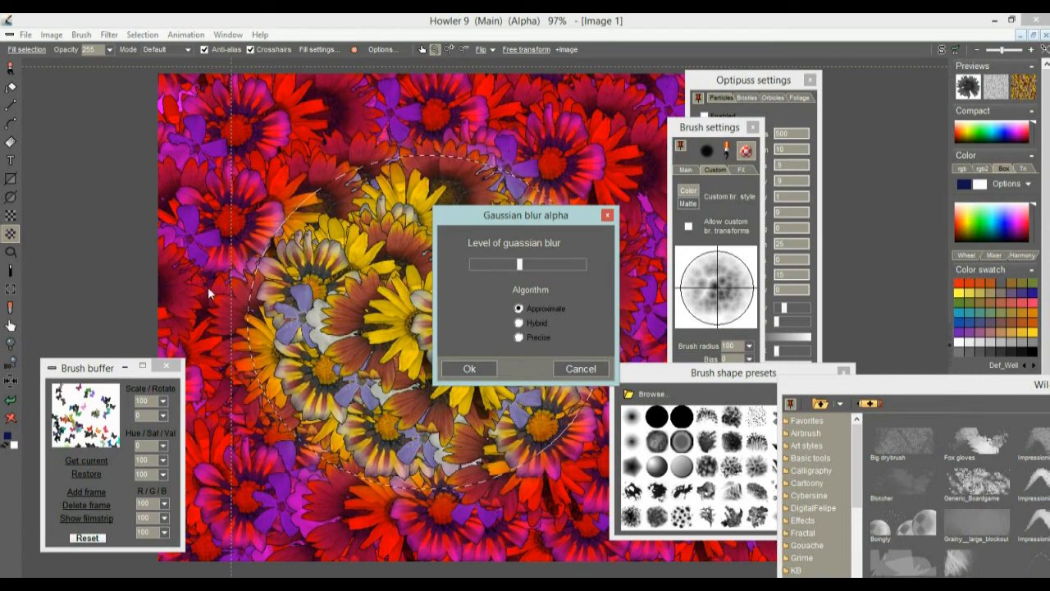
click(469, 369)
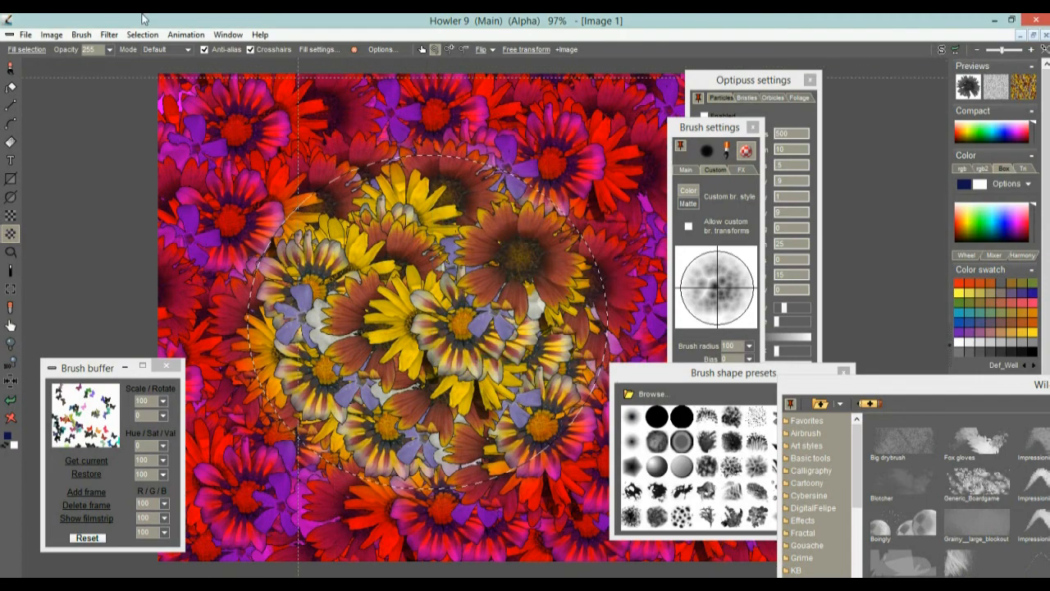
Step: Use the feathered flower selection as the brush and store a managed copy in a buffer window above the butterfly one
click(82, 35)
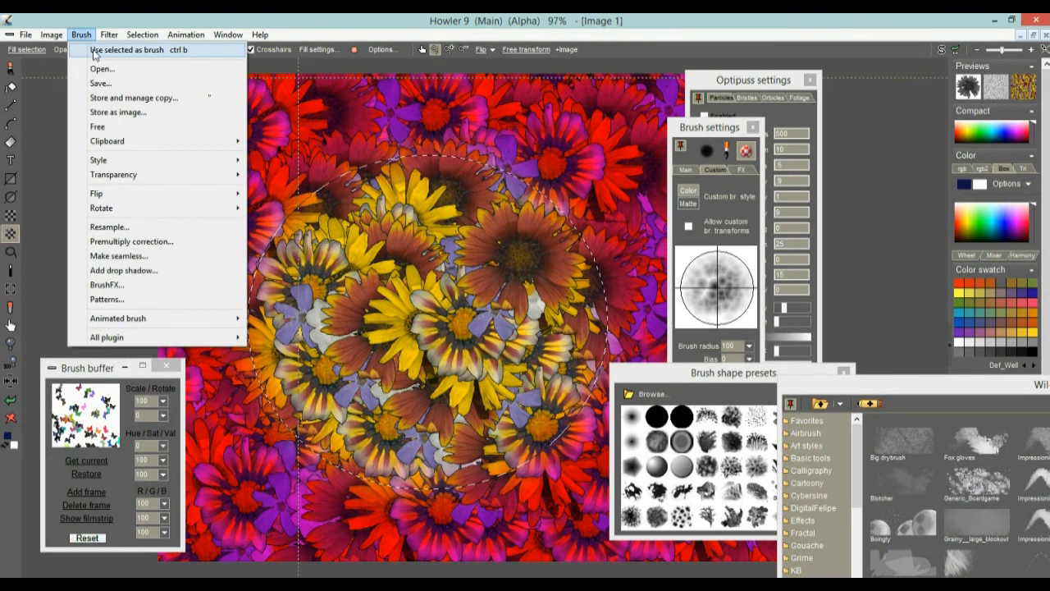
click(95, 51)
click(80, 35)
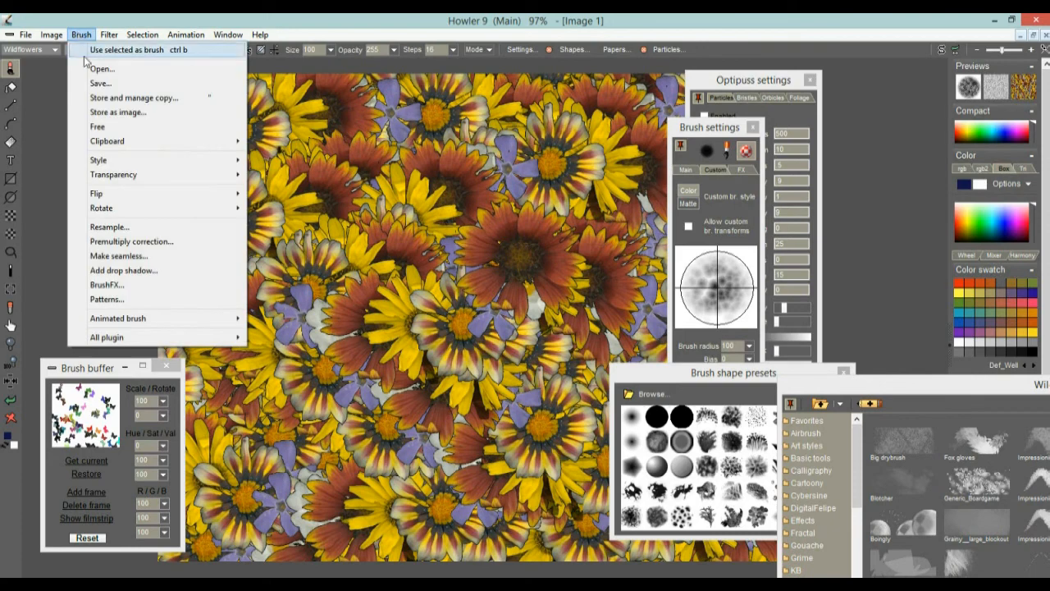
click(110, 98)
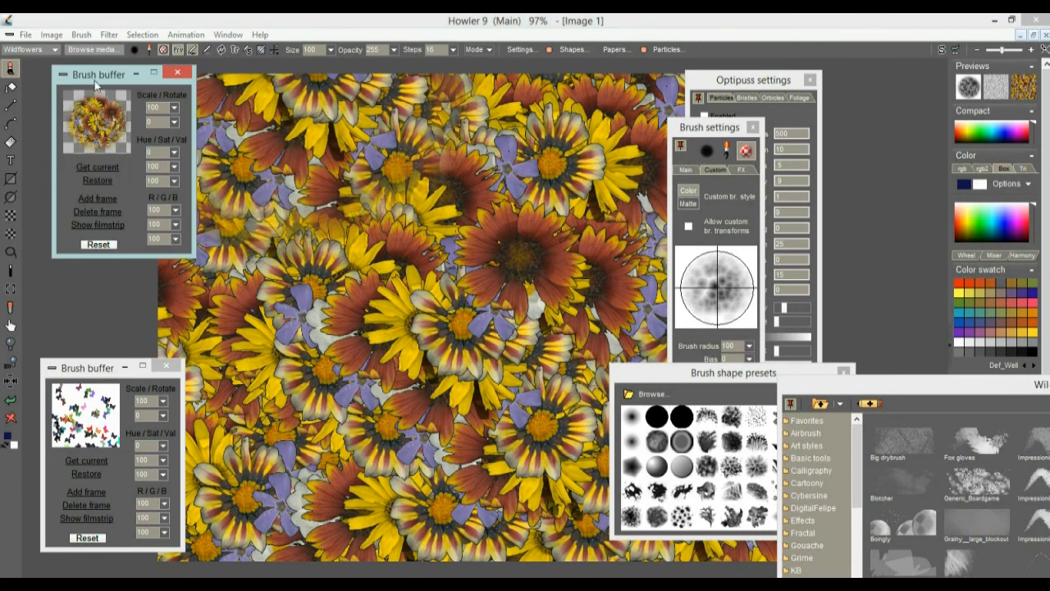
drag(99, 76, 139, 181)
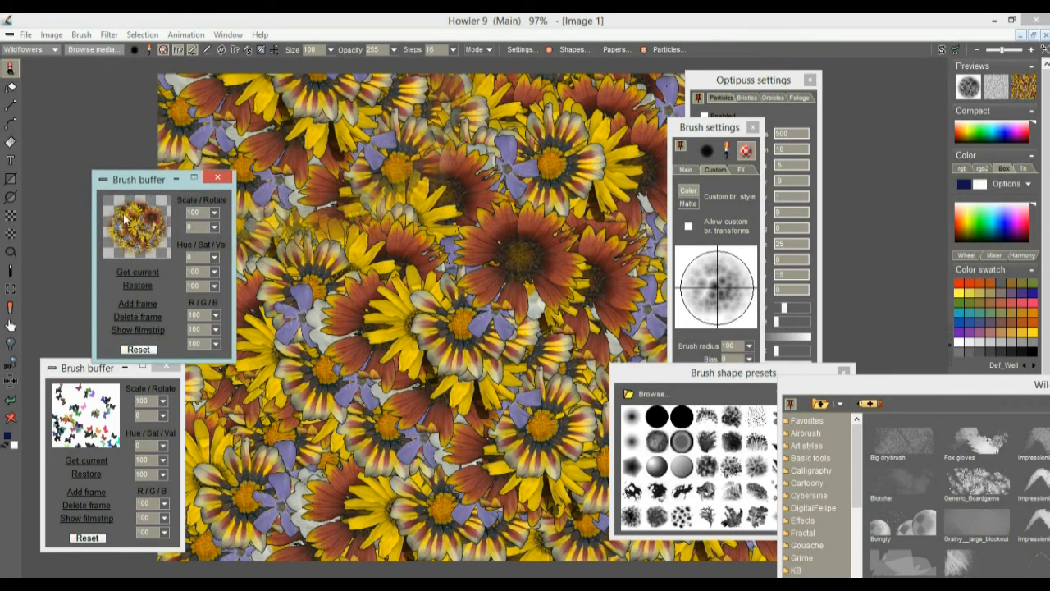
drag(139, 189, 93, 134)
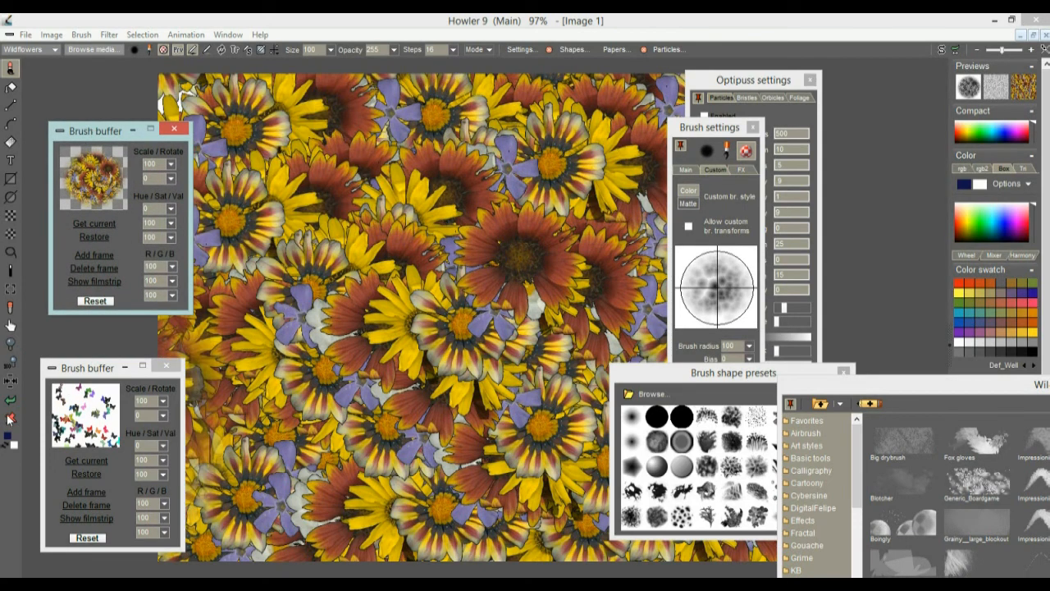
Step: Clear the canvas and paint sweeping strokes across it with the soft-edged flower brush
click(10, 419)
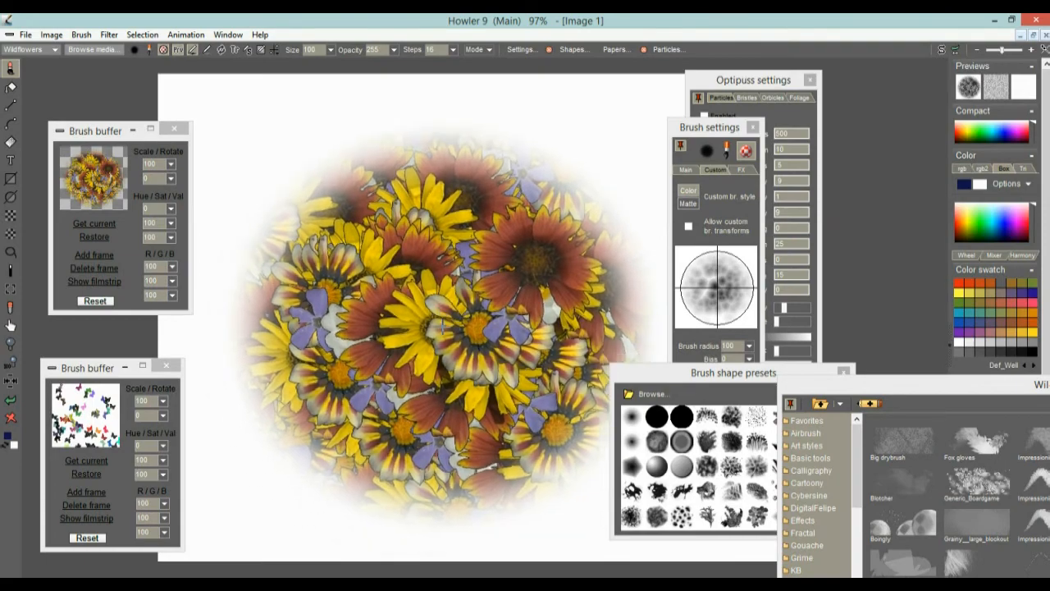
mouse_move(434, 324)
mouse_down()
mouse_move(472, 348)
mouse_move(377, 394)
mouse_move(402, 328)
mouse_move(393, 283)
mouse_move(415, 287)
mouse_move(373, 233)
mouse_move(533, 414)
mouse_move(509, 394)
mouse_move(375, 188)
mouse_move(353, 211)
mouse_move(468, 258)
mouse_move(424, 362)
mouse_move(648, 131)
mouse_up()
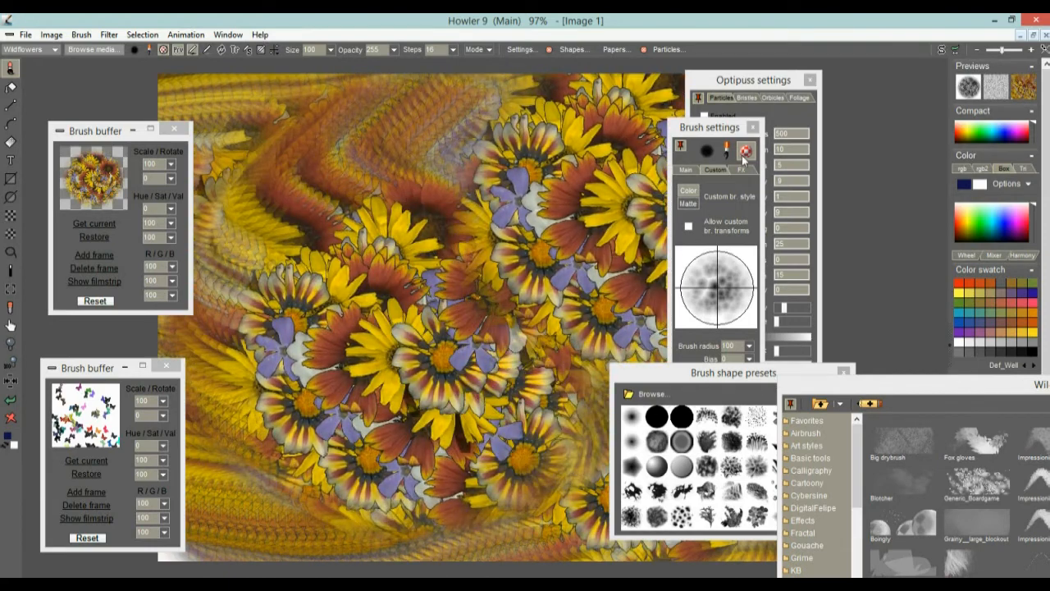
click(746, 152)
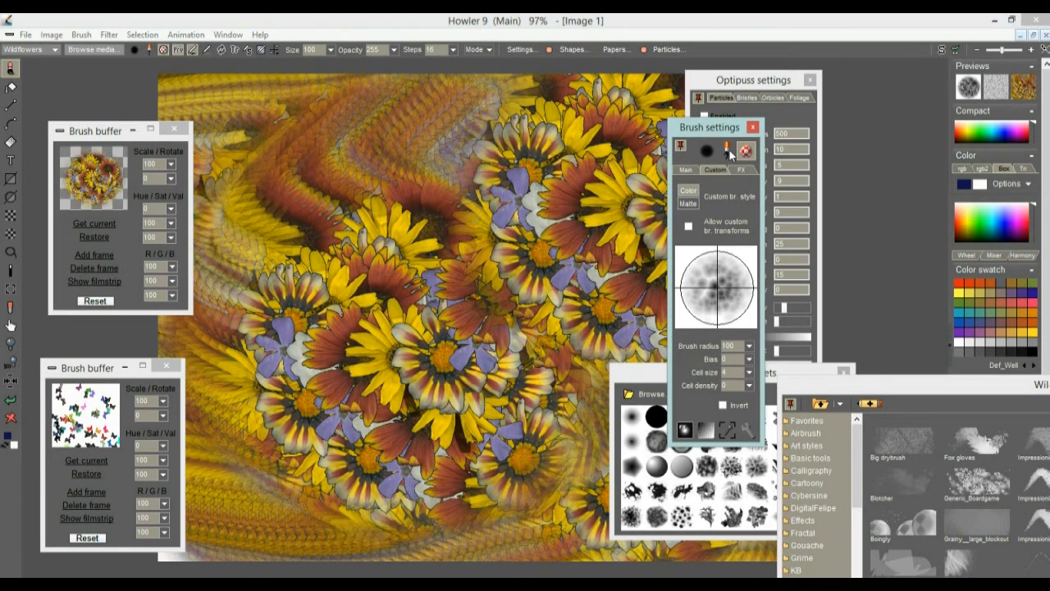
Step: Switch away from the custom flower brush, load the Airbrush 200 preset and set its opacity to 255
click(729, 150)
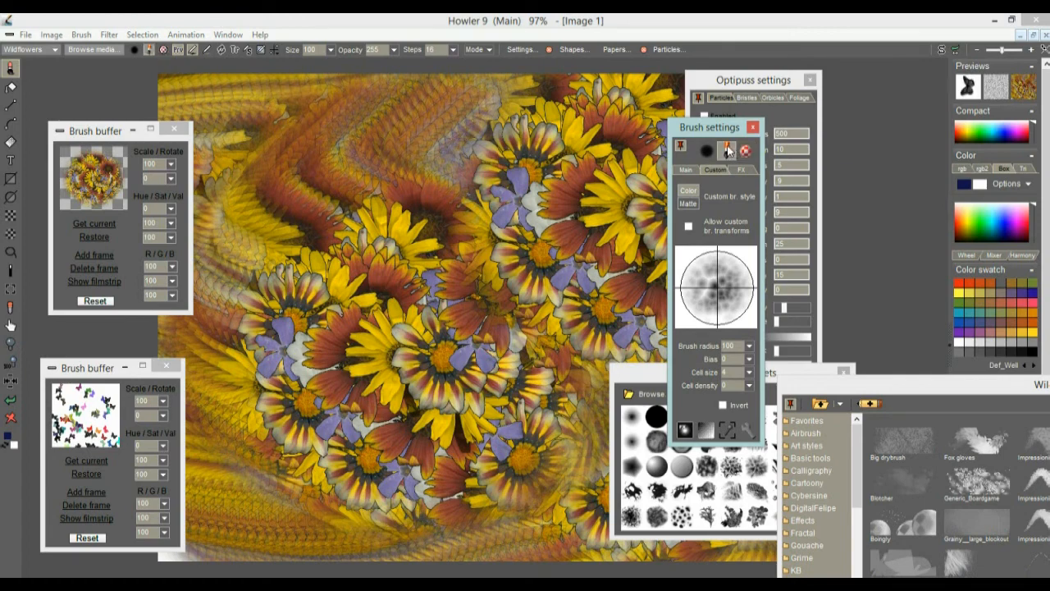
click(43, 51)
mouse_move(90, 100)
mouse_move(92, 71)
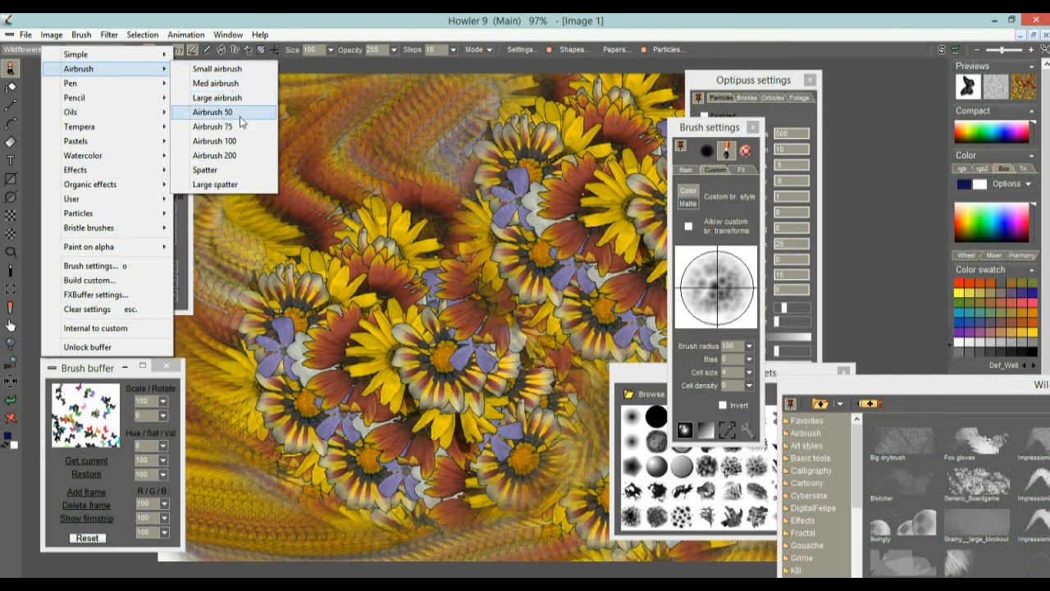
click(223, 156)
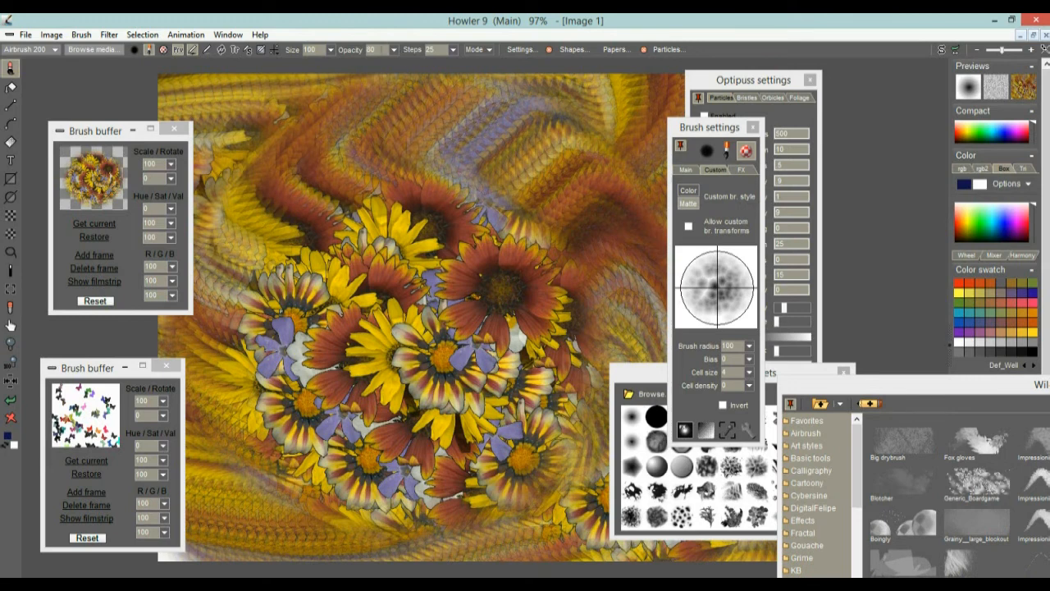
click(393, 50)
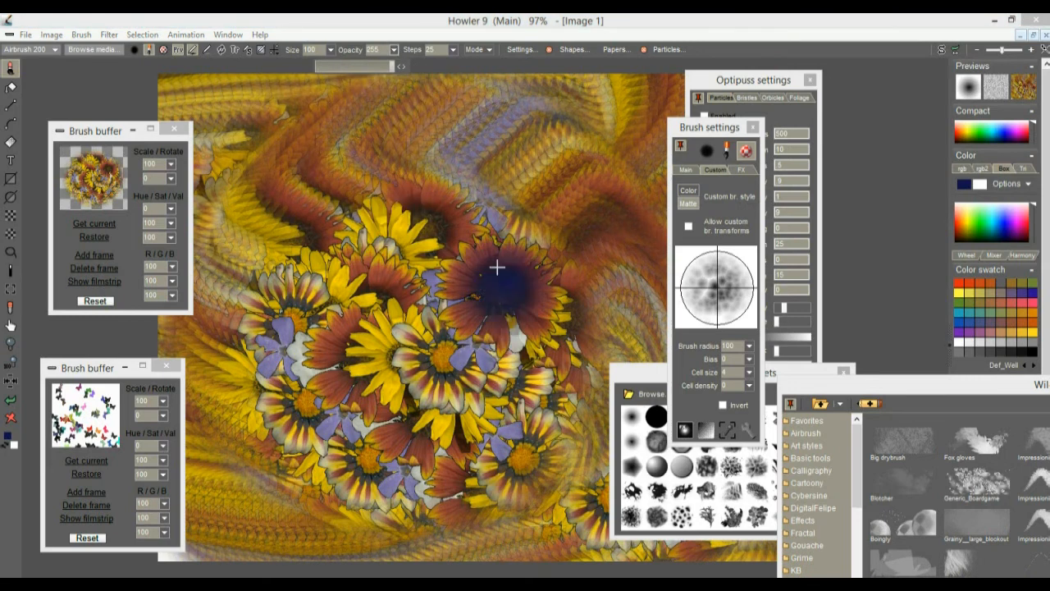
Step: Clear the canvas and paint dark blue airbrush strokes before and after changing the brush type to the round internal brush
click(7, 420)
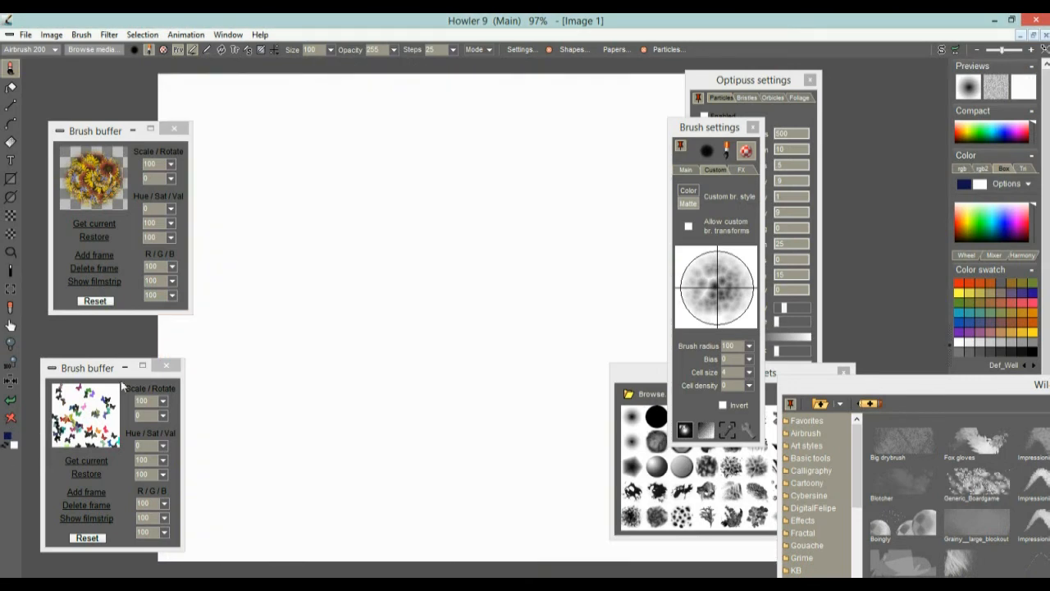
drag(392, 244, 481, 300)
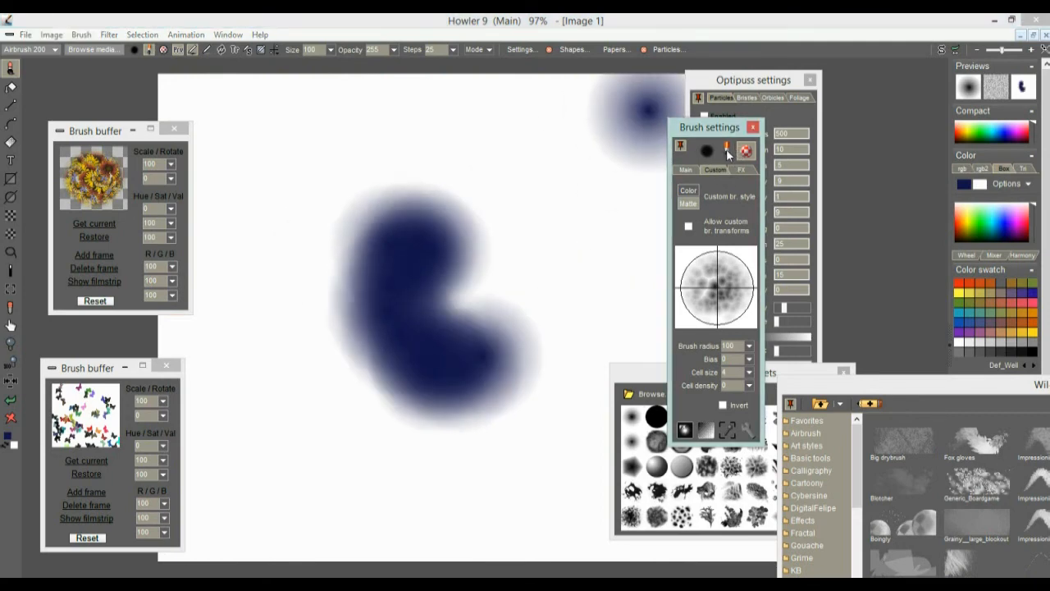
click(707, 151)
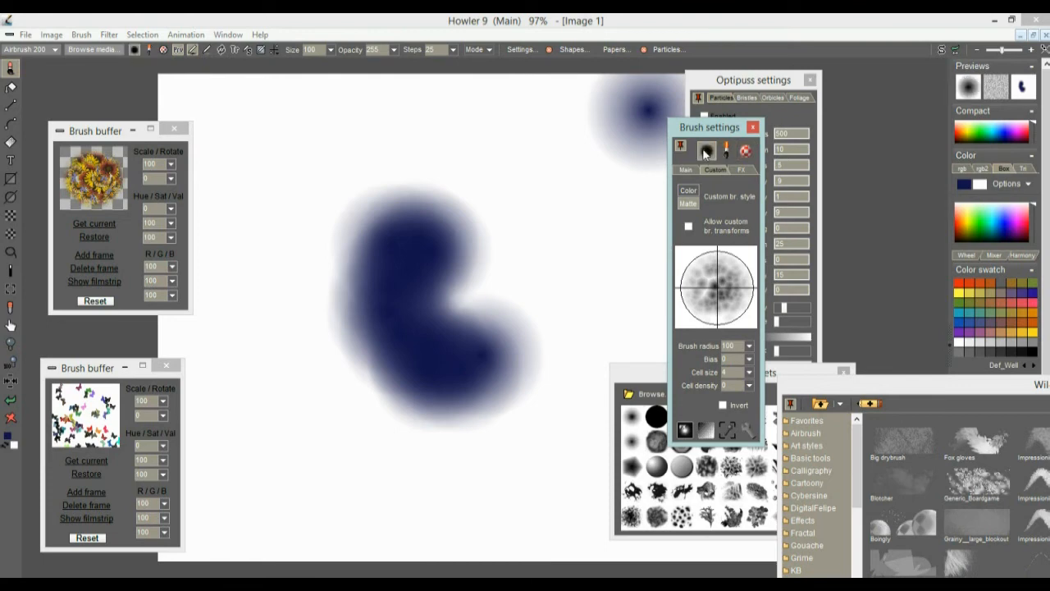
mouse_move(562, 157)
mouse_down()
mouse_move(333, 188)
mouse_move(452, 370)
mouse_move(484, 348)
mouse_up()
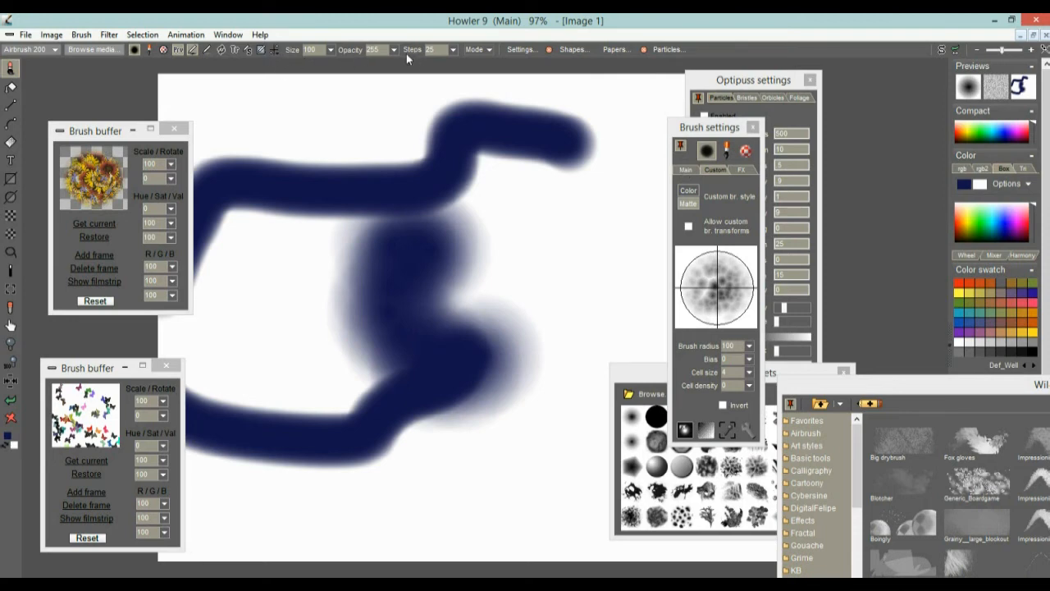
mouse_move(438, 227)
mouse_down()
mouse_move(471, 307)
mouse_move(467, 255)
mouse_up()
mouse_move(321, 128)
mouse_down()
mouse_move(340, 136)
mouse_move(342, 254)
mouse_up()
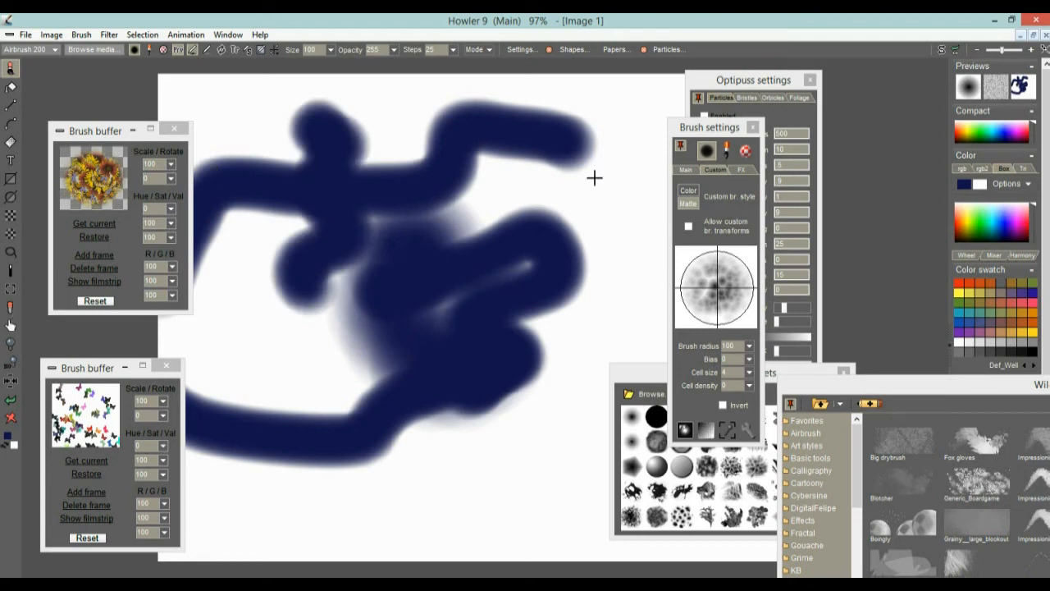
Step: Show the main brush settings with the tablet options and paint white strokes over the dark blue ones
click(686, 170)
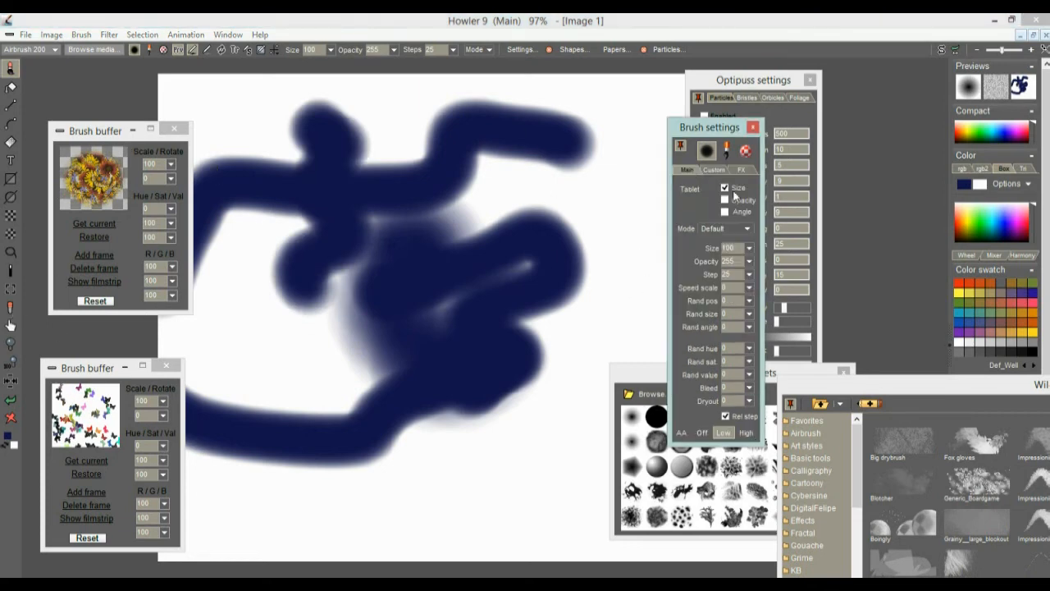
mouse_move(617, 169)
mouse_down()
mouse_move(563, 298)
mouse_move(551, 301)
mouse_up()
mouse_move(440, 267)
mouse_down()
mouse_move(405, 328)
mouse_move(410, 220)
mouse_move(575, 183)
mouse_up()
Step: Enable the brush FX with Translucent watercolor and paint a looping stroke over the blue and white areas
click(742, 169)
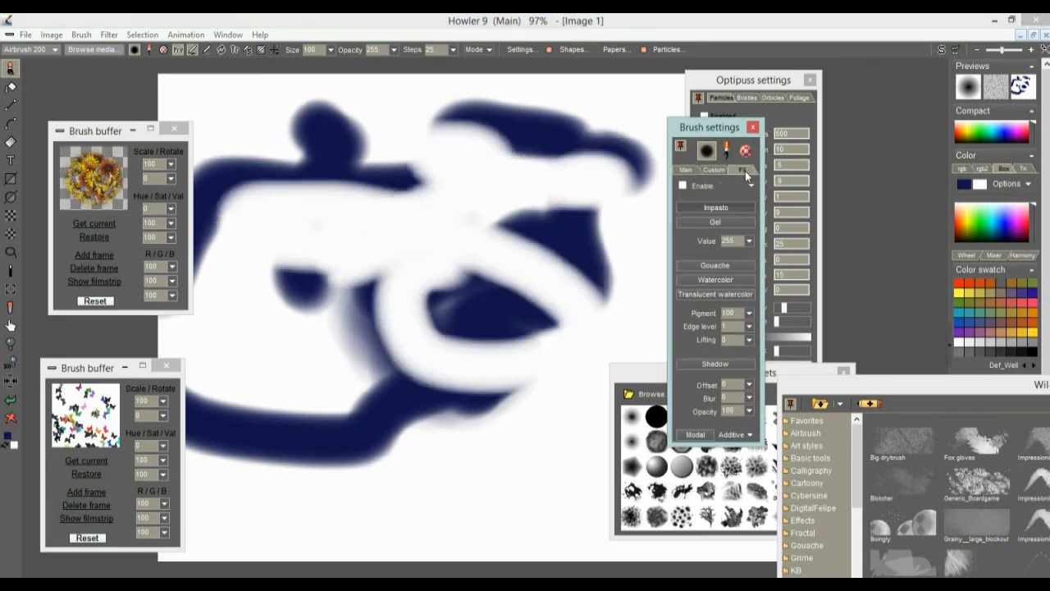
click(682, 187)
click(730, 295)
mouse_move(570, 222)
mouse_down()
mouse_move(513, 275)
mouse_move(247, 233)
mouse_move(267, 316)
mouse_move(324, 305)
mouse_up()
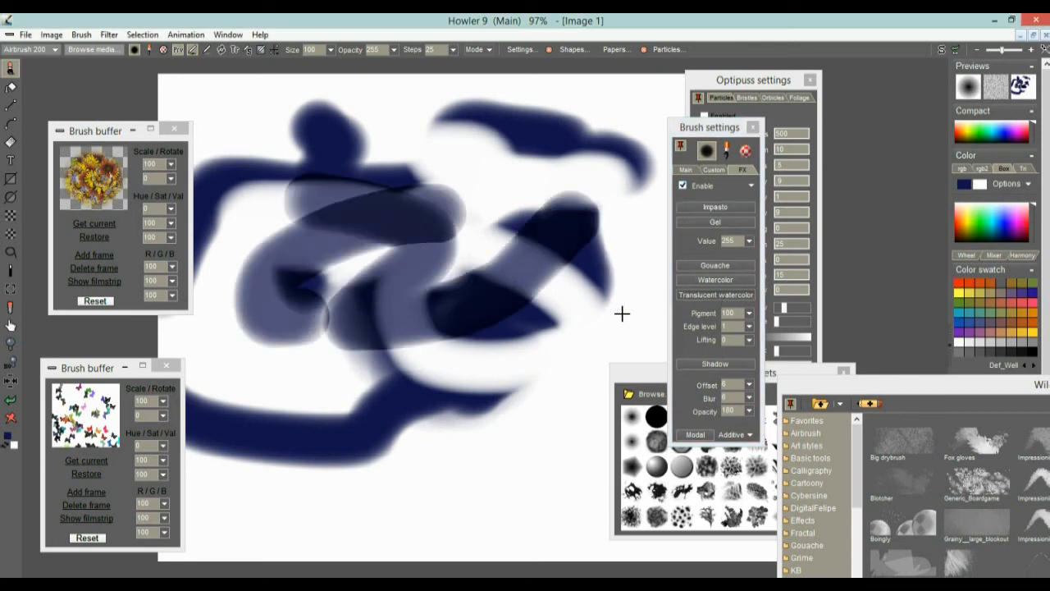
Step: Paint dark blue strokes over the artwork using the Watercolor FX with edge level 47 and the Impasto FX
click(719, 281)
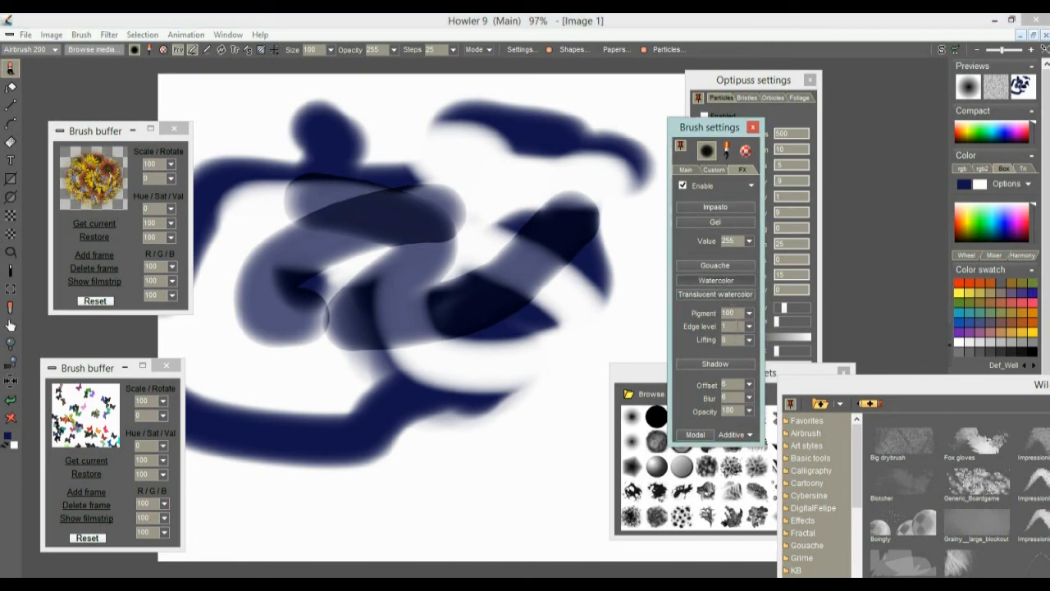
click(749, 326)
mouse_move(560, 230)
mouse_down()
mouse_move(445, 169)
mouse_move(292, 203)
mouse_up()
click(725, 207)
mouse_move(598, 196)
mouse_down()
mouse_move(364, 329)
mouse_move(534, 378)
mouse_move(521, 314)
mouse_up()
Step: Apply the Gel brush FX and paint a thick bright green zigzag stroke over the dark blue ones
click(726, 223)
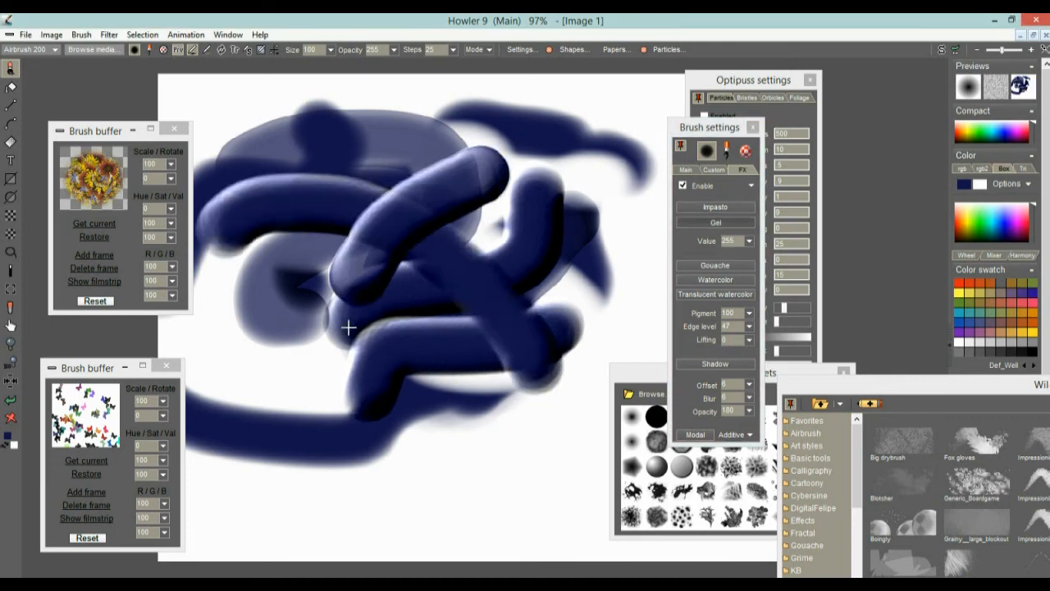
click(999, 285)
mouse_move(481, 153)
mouse_down()
mouse_move(422, 227)
mouse_move(375, 333)
mouse_move(525, 353)
mouse_up()
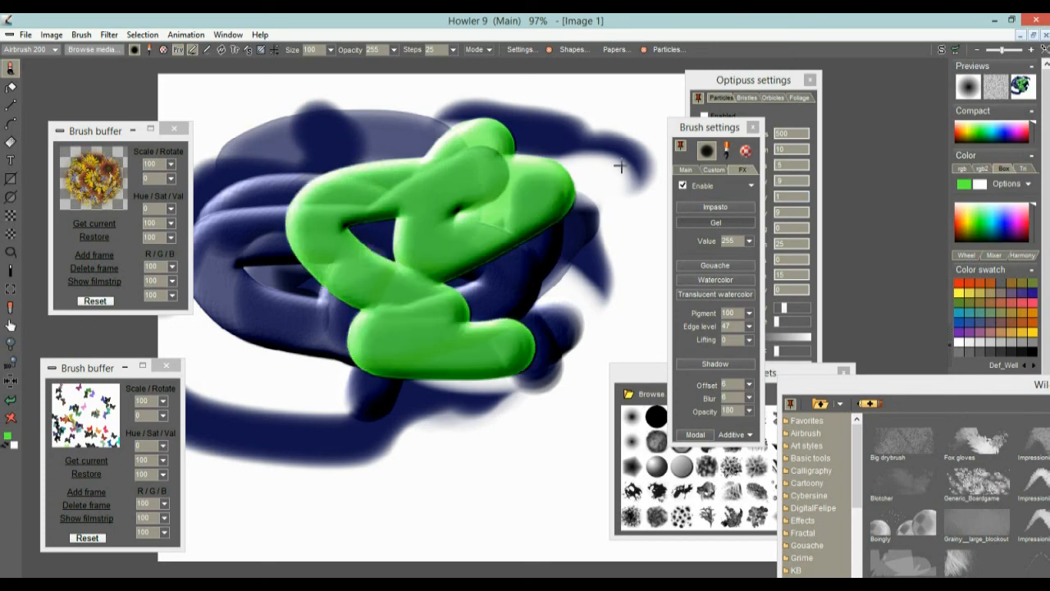
Step: Rearrange the settings windows, replace the brush FX with enabled Optipuss particles and hide the brush shape presets
mouse_move(732, 130)
mouse_down()
mouse_move(625, 199)
mouse_move(634, 209)
mouse_up()
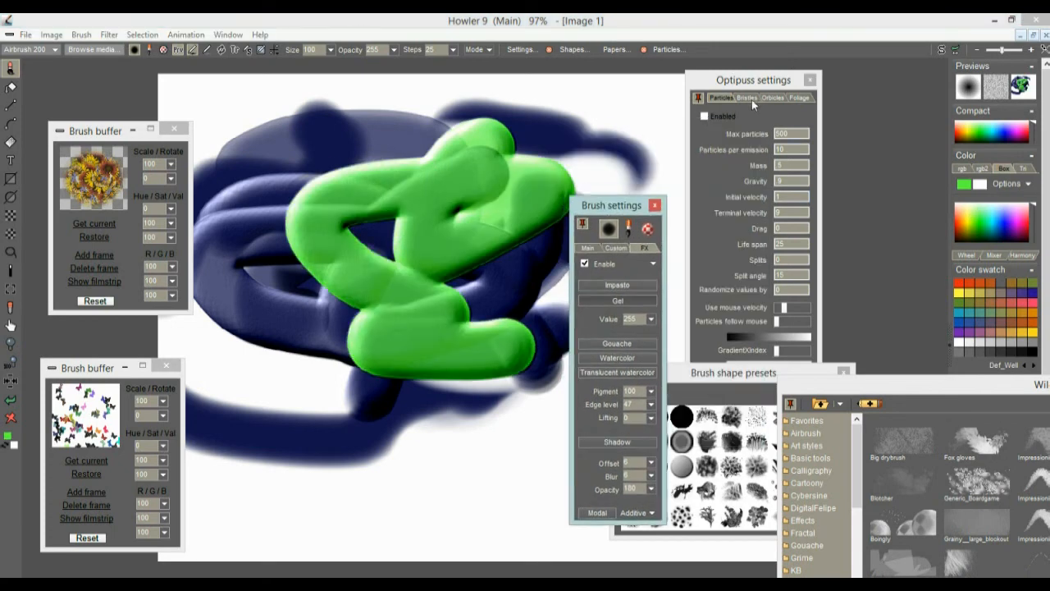
mouse_move(750, 85)
mouse_down()
mouse_move(391, 164)
mouse_move(290, 108)
mouse_move(293, 141)
mouse_up()
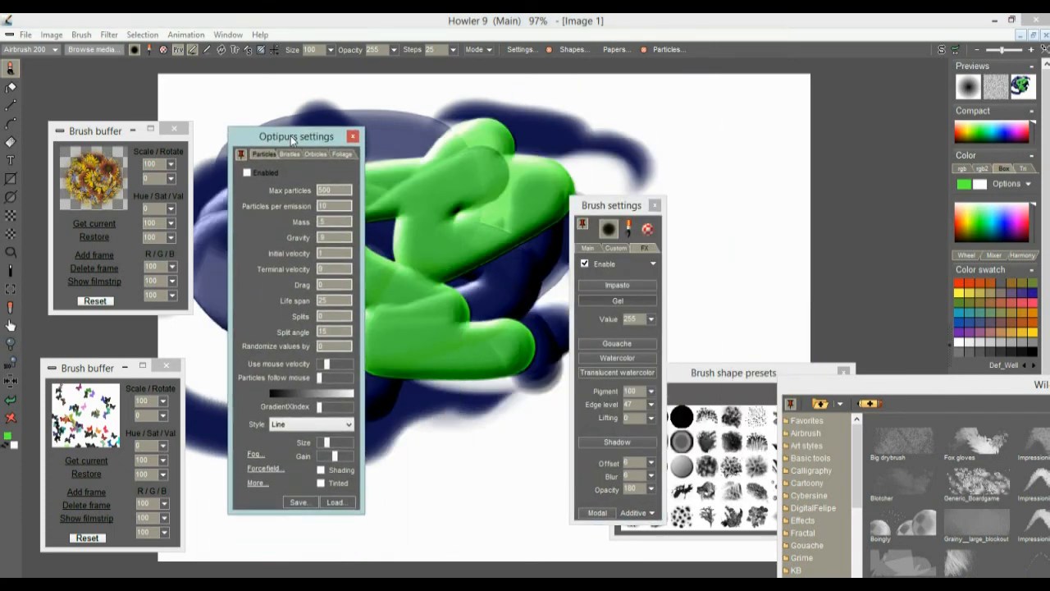
drag(608, 210, 905, 210)
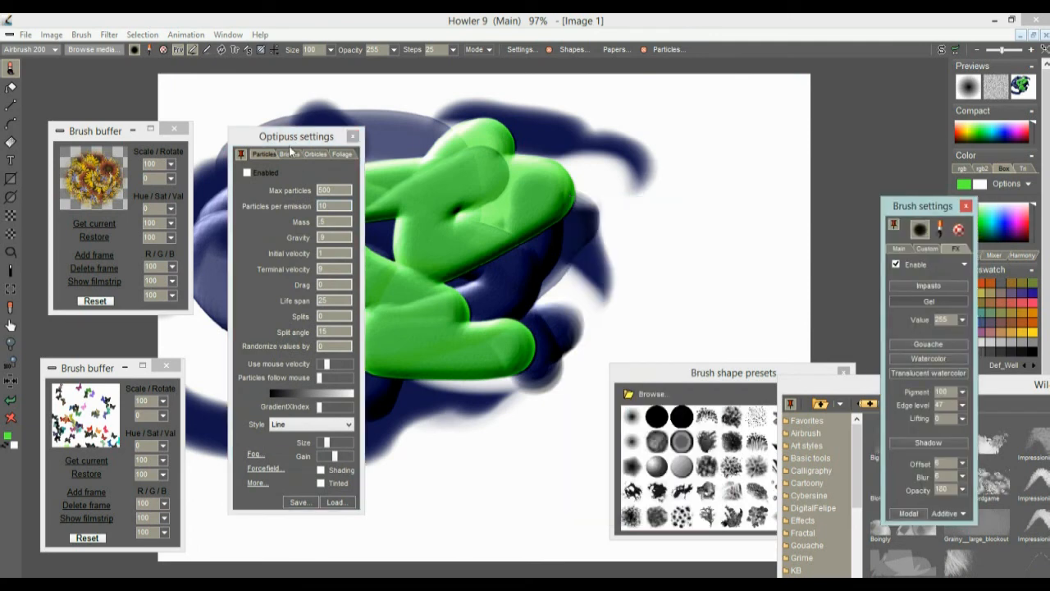
drag(289, 146, 264, 133)
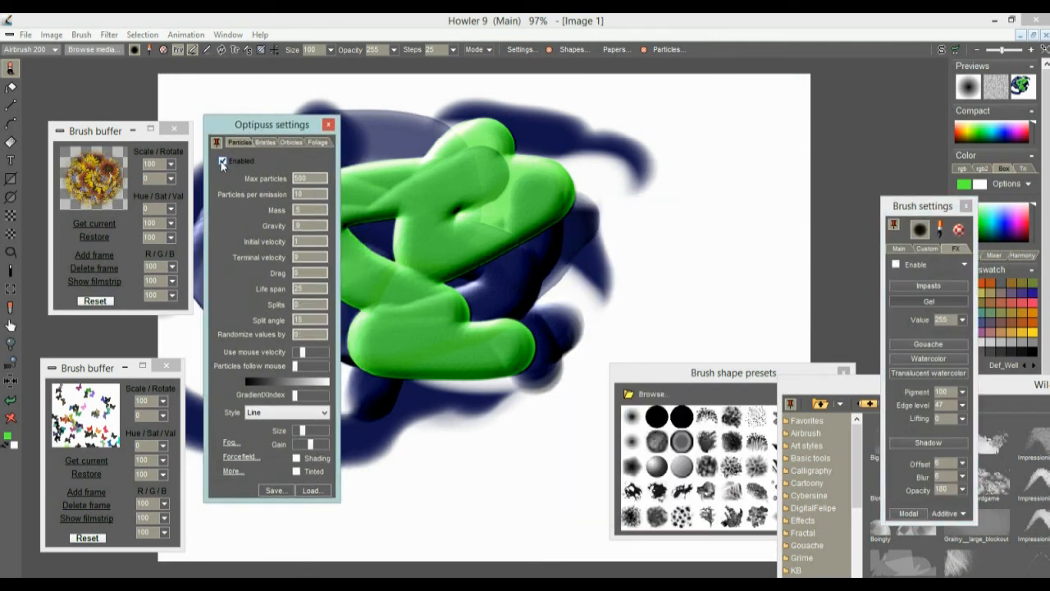
click(666, 50)
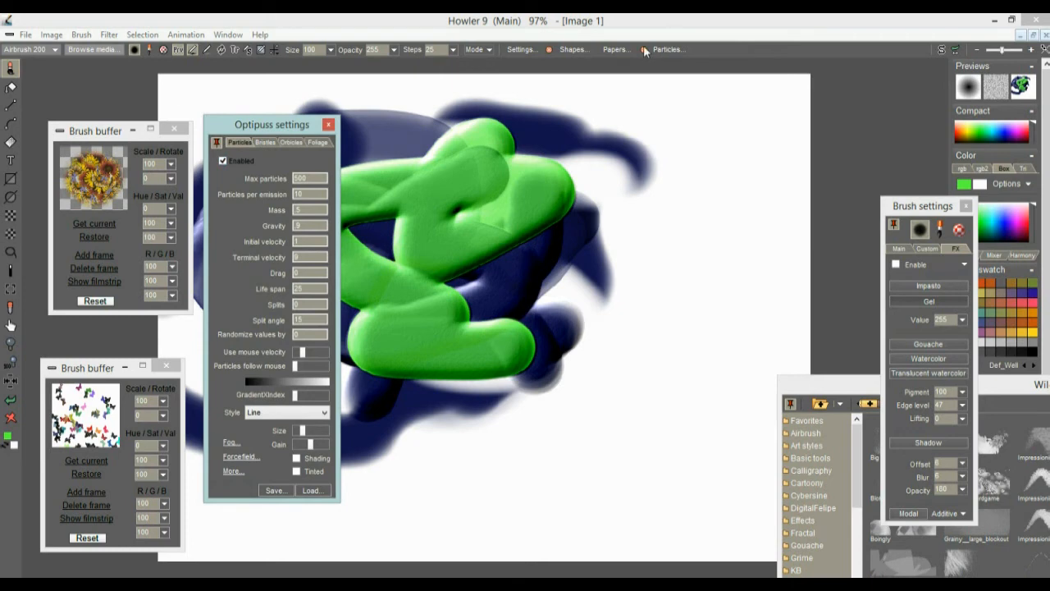
click(27, 51)
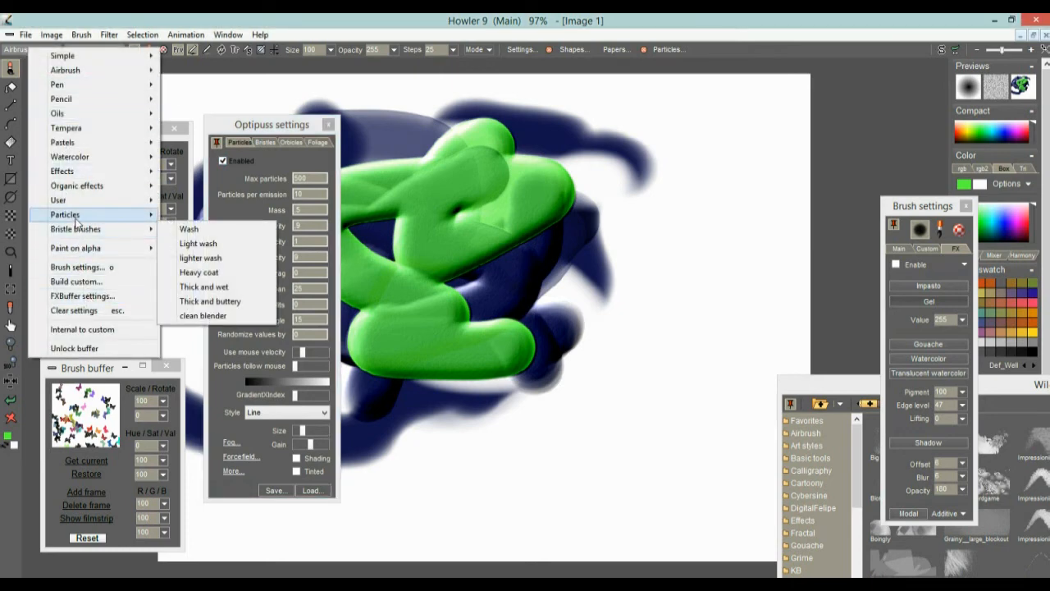
mouse_move(76, 220)
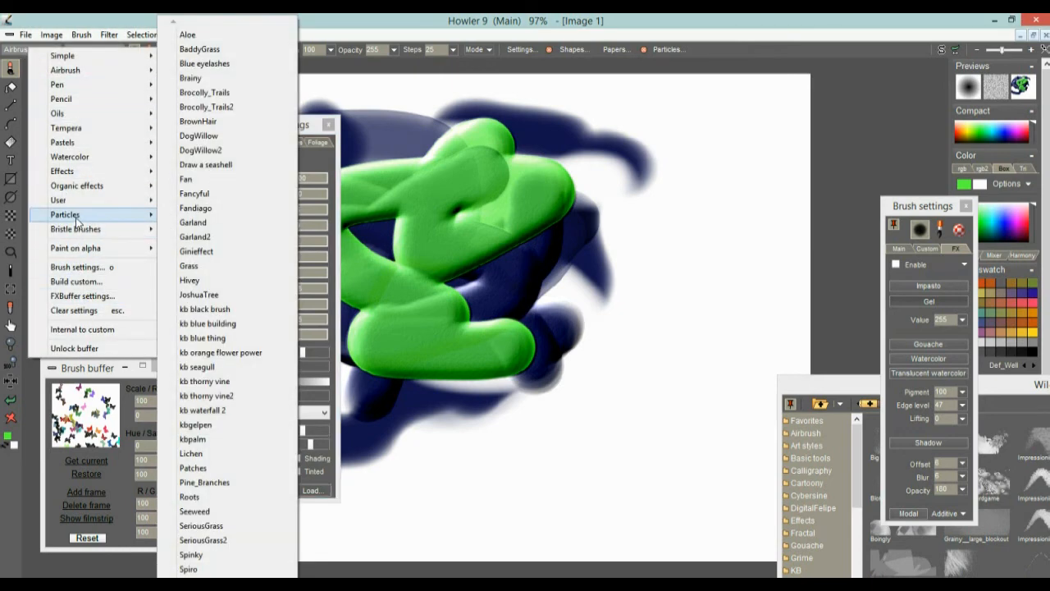
click(325, 18)
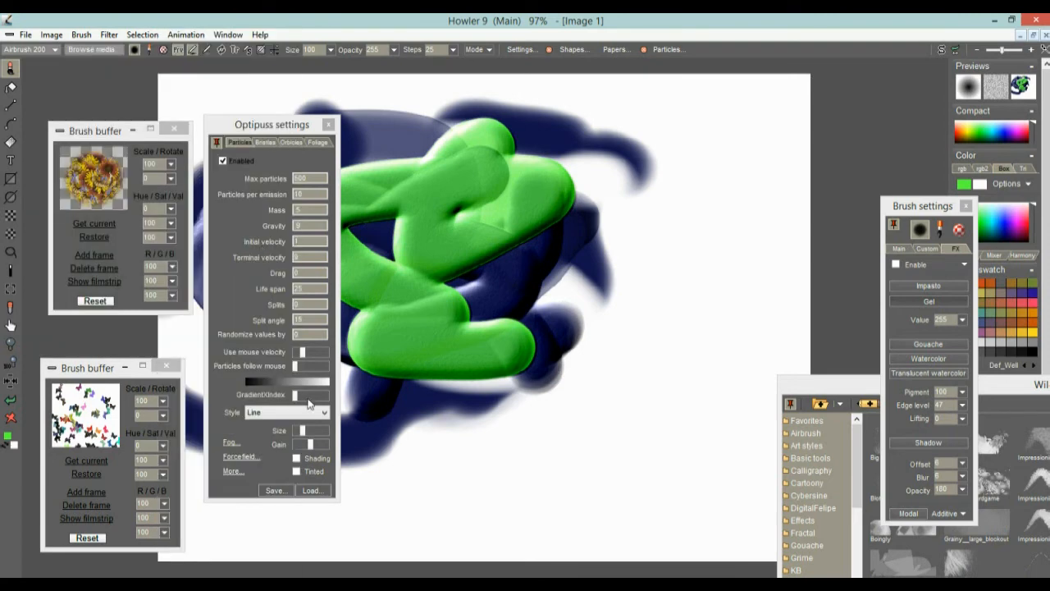
Step: Load the BaddyGrass.opt particle preset, clear the canvas and paint a wide patch of grass across its lower part
click(312, 491)
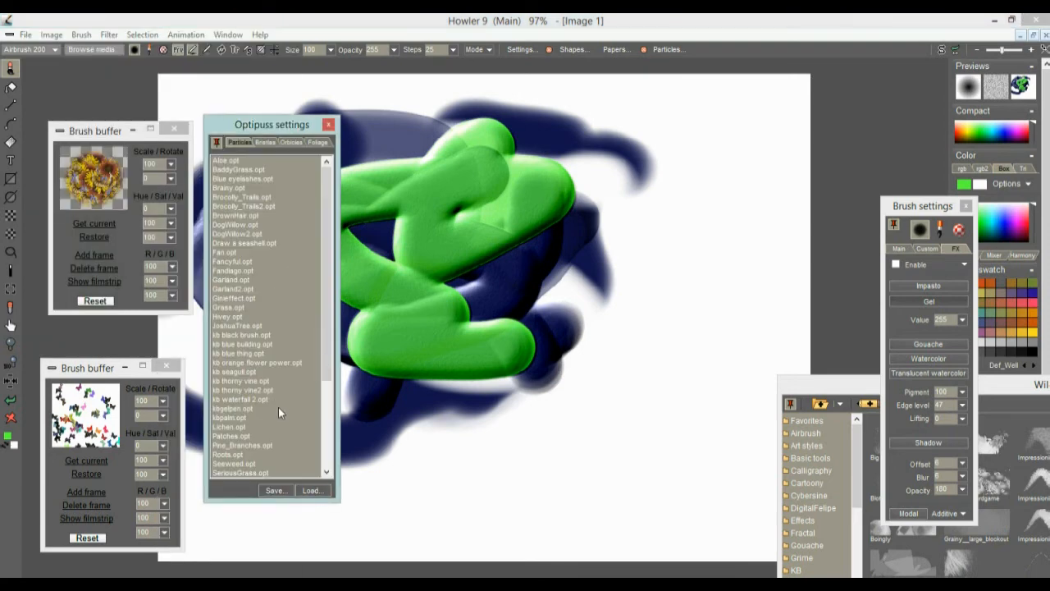
click(232, 168)
mouse_move(537, 376)
mouse_down()
mouse_move(562, 399)
mouse_move(446, 398)
mouse_move(563, 469)
mouse_move(613, 236)
mouse_move(588, 173)
mouse_move(467, 279)
mouse_move(618, 238)
mouse_move(444, 315)
mouse_move(492, 361)
mouse_move(632, 369)
mouse_move(455, 371)
mouse_move(562, 421)
mouse_move(607, 394)
mouse_move(497, 382)
mouse_move(516, 440)
mouse_move(563, 478)
mouse_move(422, 461)
mouse_move(607, 465)
mouse_move(499, 469)
mouse_move(353, 363)
mouse_up()
click(10, 417)
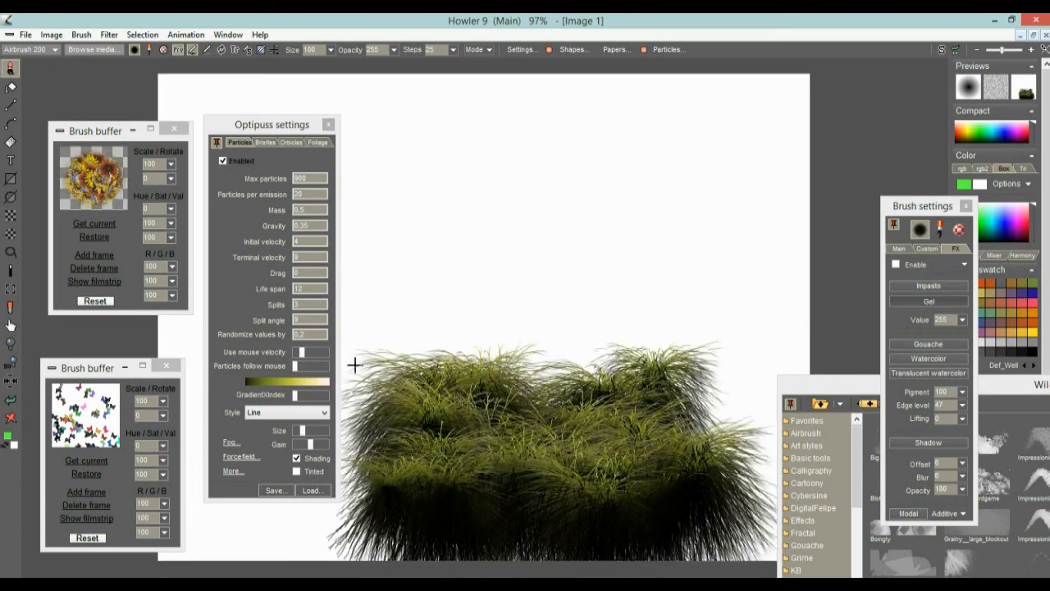
Step: Switch to the Flowery organic effects brush, paint green flowers over the grass and undo that stroke
click(47, 52)
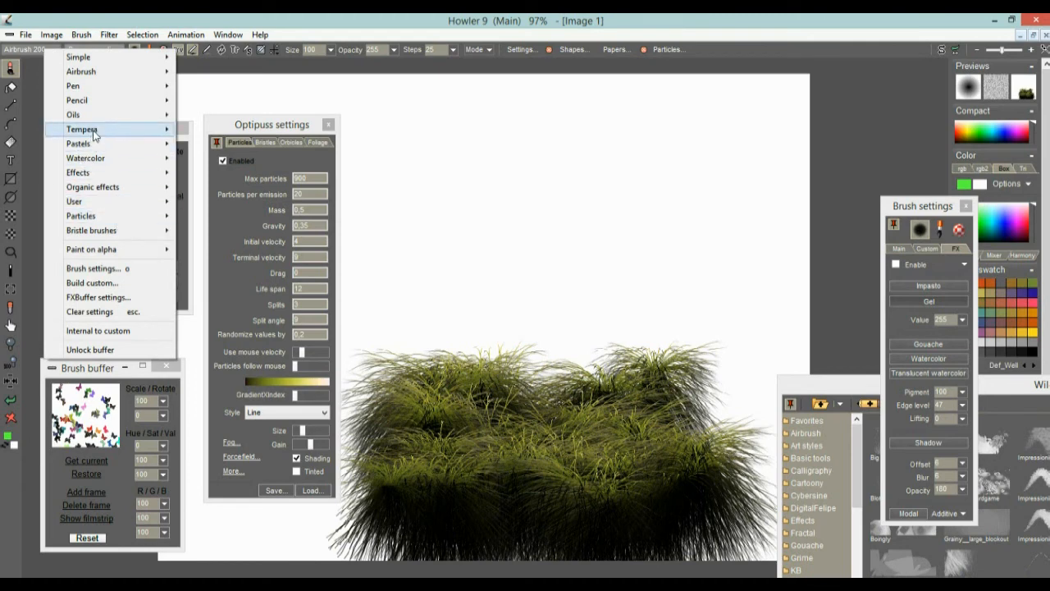
mouse_move(103, 188)
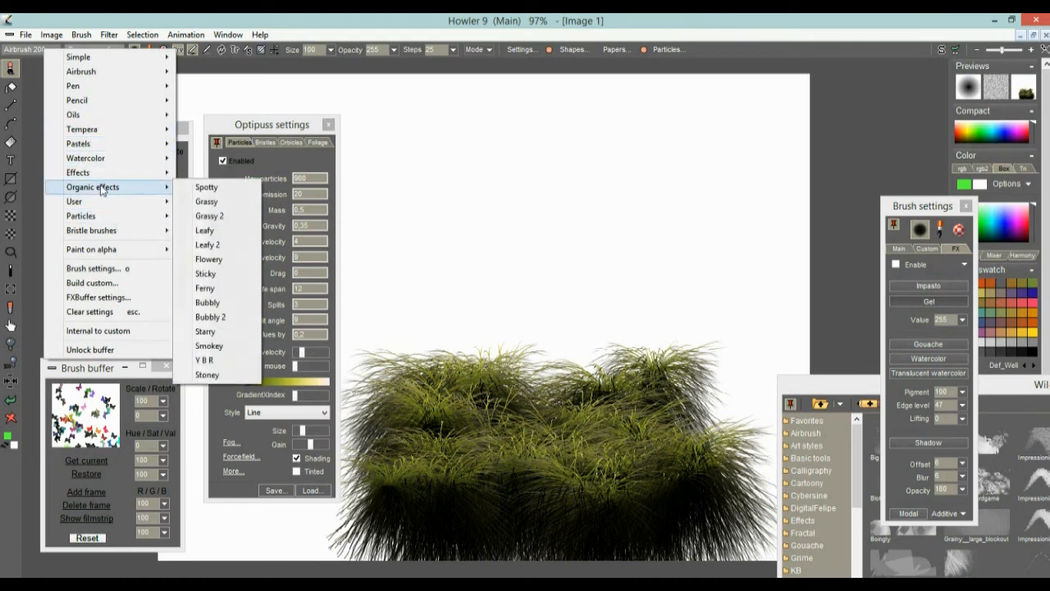
click(229, 261)
mouse_move(574, 435)
mouse_down()
mouse_move(447, 427)
mouse_move(663, 445)
mouse_up()
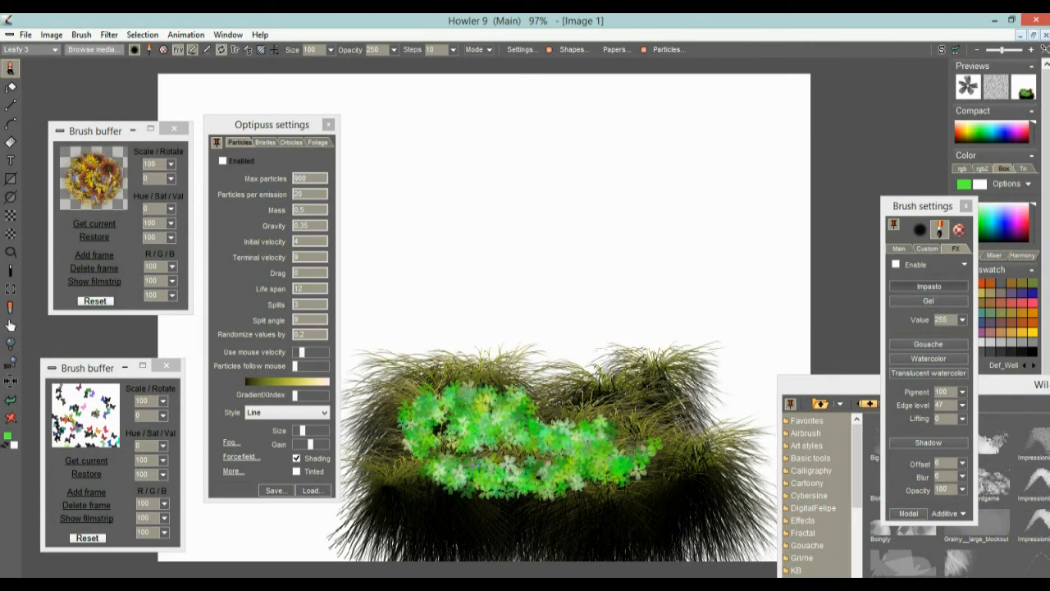
key(ctrl+z)
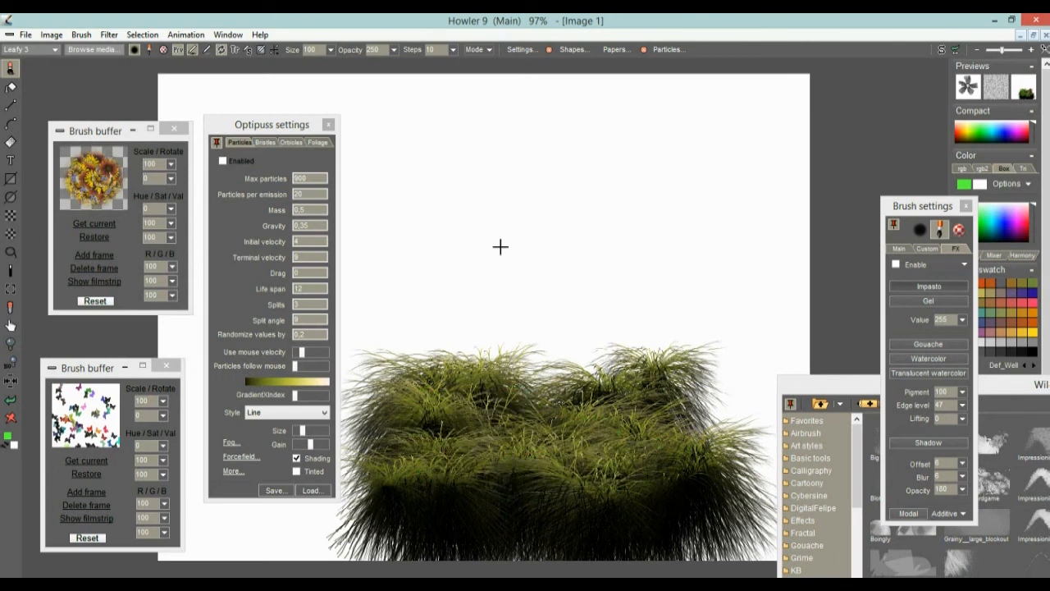
Step: Raise the brush Steps value and paint a sparser scatter of flowers across the grass
click(453, 49)
drag(378, 66, 406, 65)
mouse_move(468, 449)
mouse_down()
mouse_move(566, 434)
mouse_move(628, 478)
mouse_move(471, 480)
mouse_up()
scroll(492, 303, up, 5)
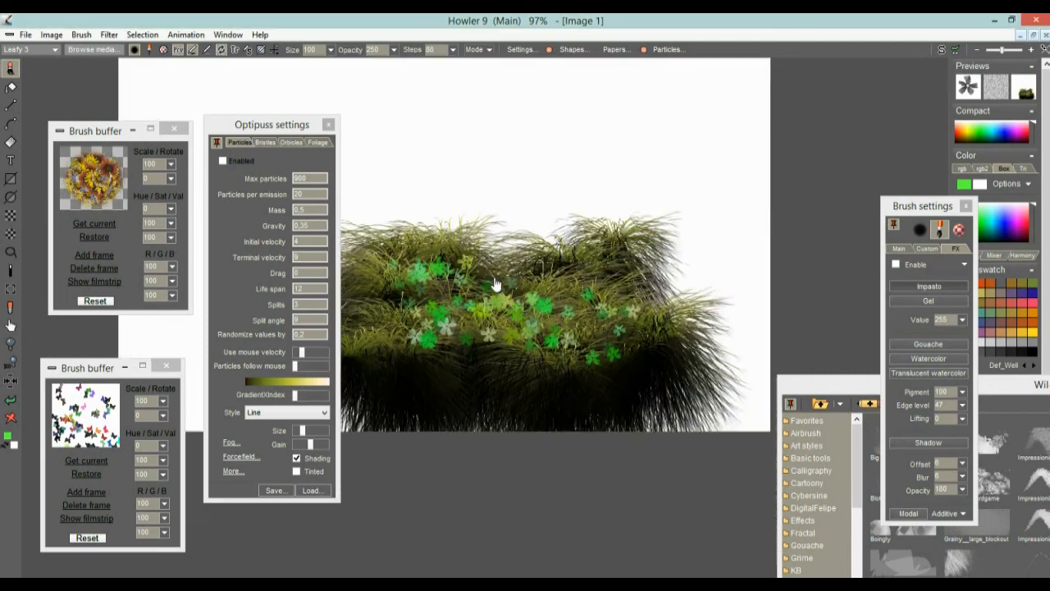
scroll(530, 262, down, 5)
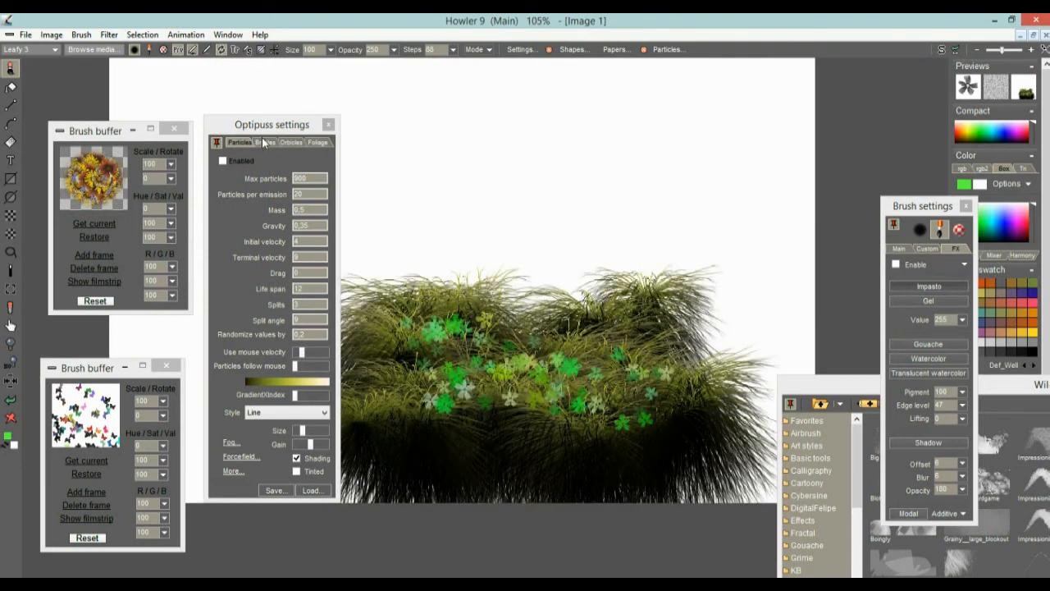
Step: Paint green strokes over the grass and flowers with the Optipuss bristles and with the spherical orbicle brush
click(263, 141)
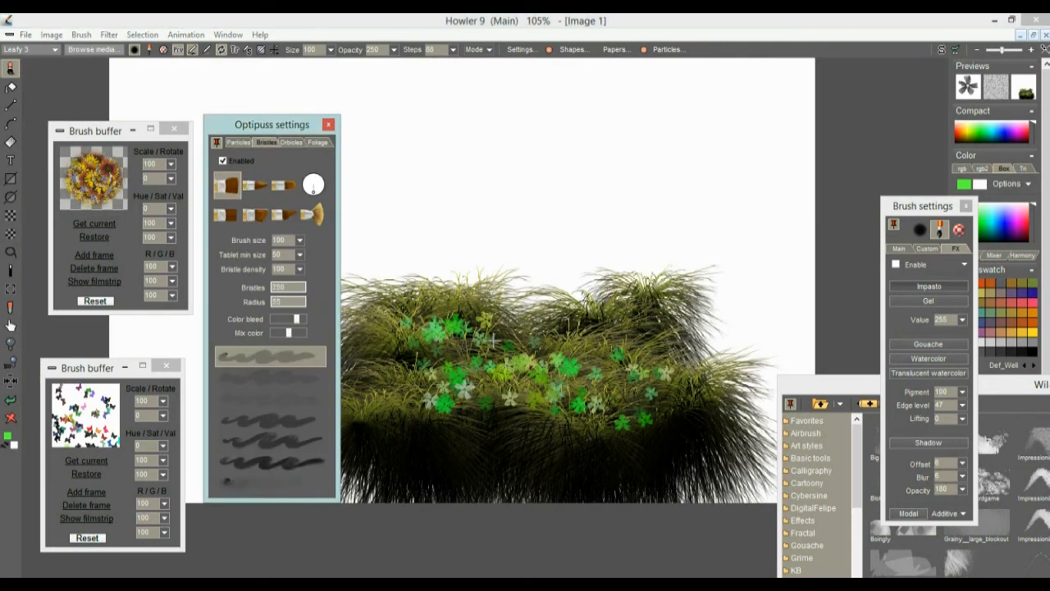
mouse_move(494, 339)
mouse_down()
mouse_move(553, 248)
mouse_move(716, 354)
mouse_move(673, 403)
mouse_up()
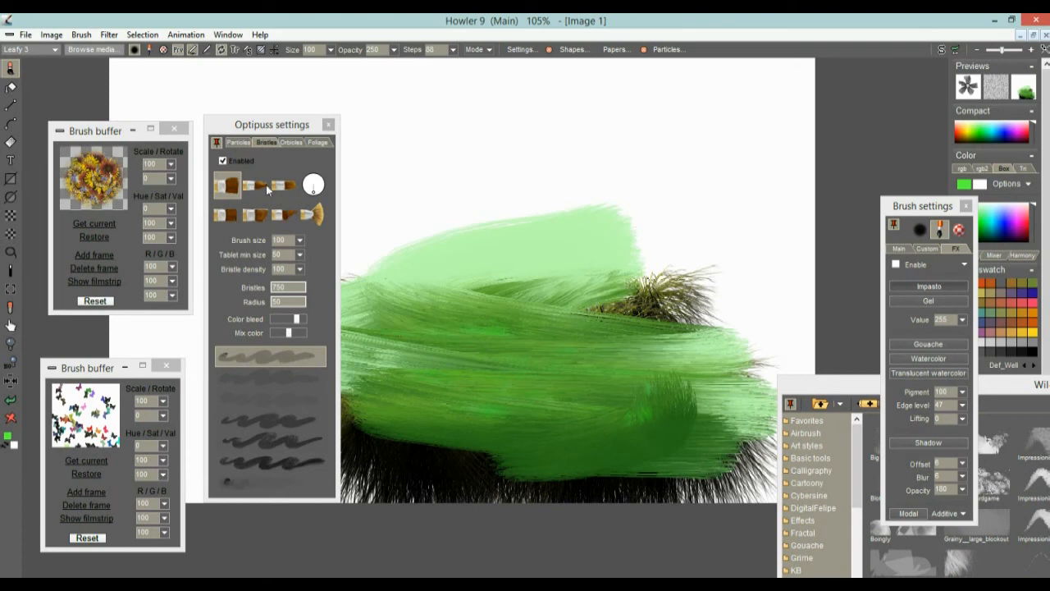
click(292, 142)
click(257, 186)
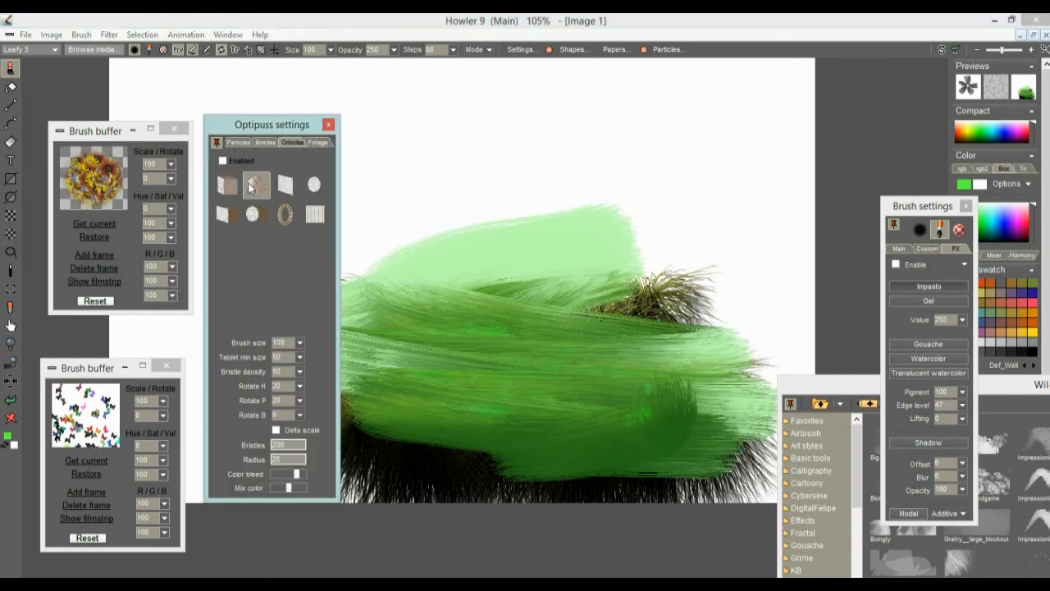
mouse_move(487, 270)
mouse_down()
mouse_move(645, 222)
mouse_move(503, 193)
mouse_up()
click(320, 216)
mouse_move(722, 361)
mouse_down()
mouse_move(607, 150)
mouse_move(488, 183)
mouse_move(410, 432)
mouse_move(708, 267)
mouse_up()
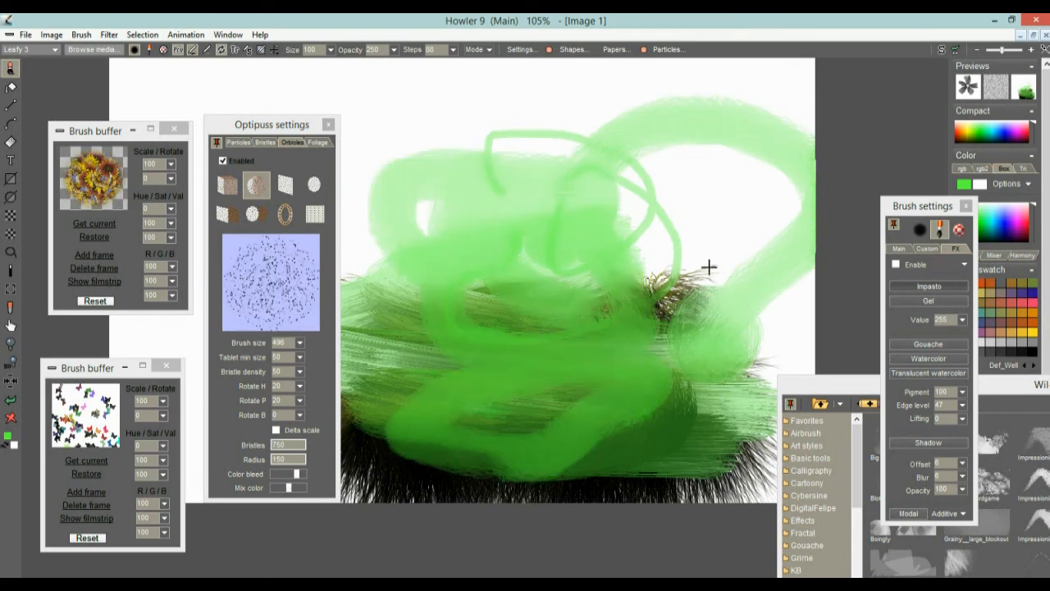
Step: Enable Optipuss foliage and grow one plant with the default rules and one tree with the Classic 09.fol preset
click(318, 143)
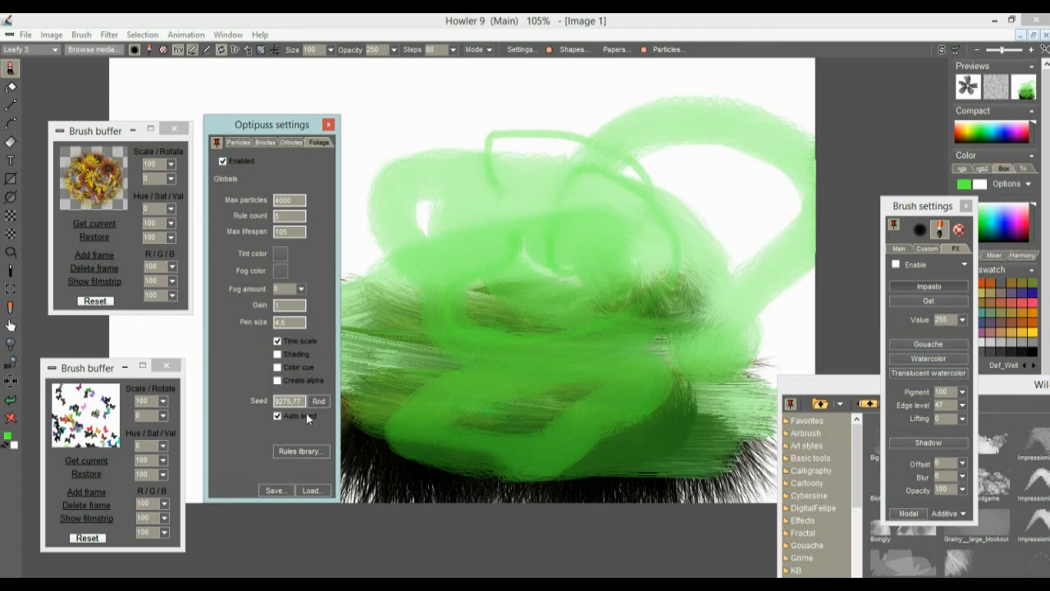
click(495, 442)
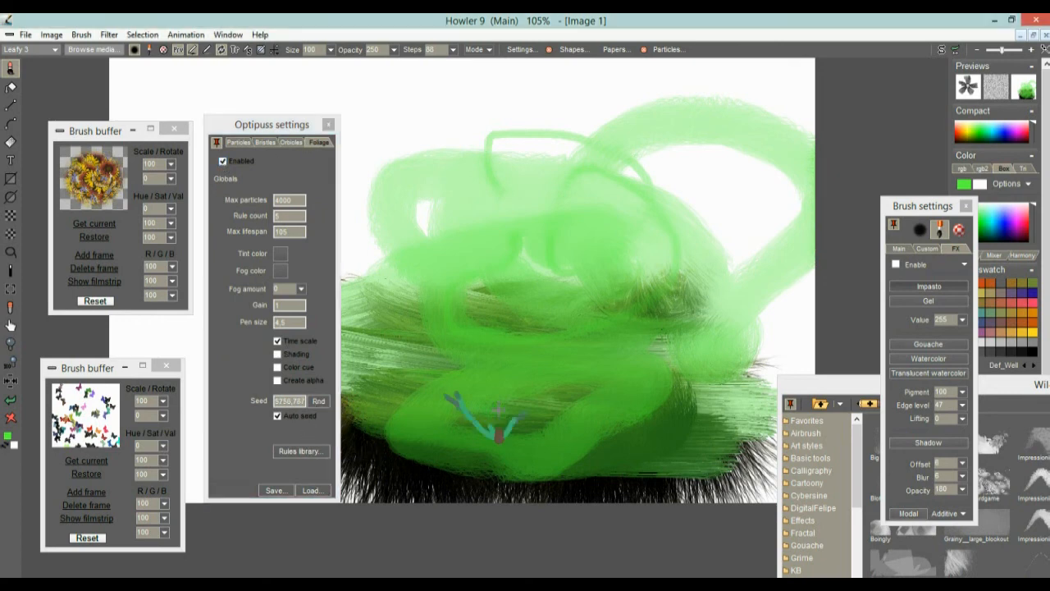
click(310, 490)
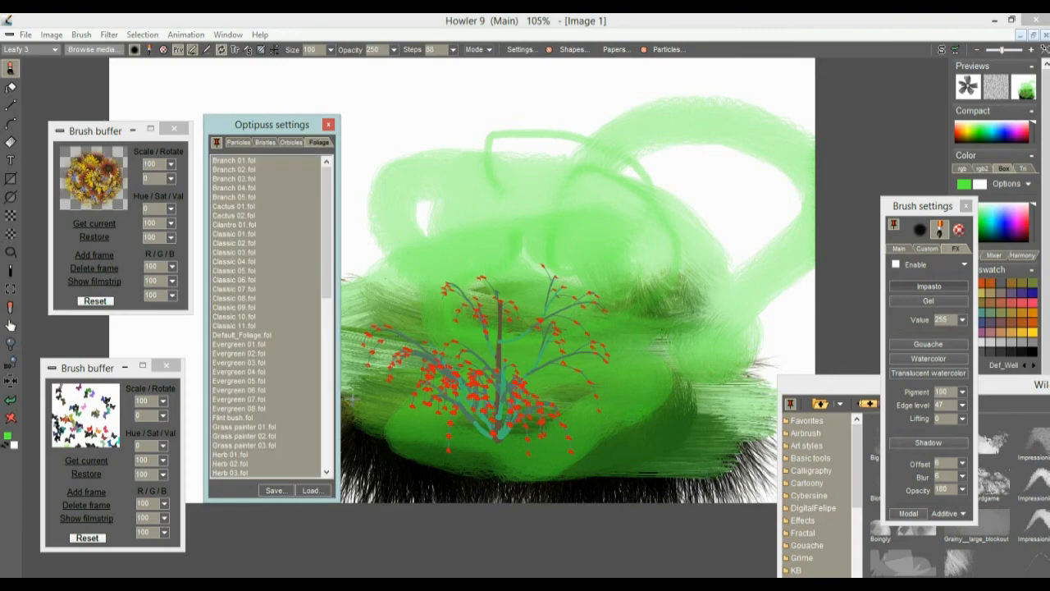
double_click(241, 306)
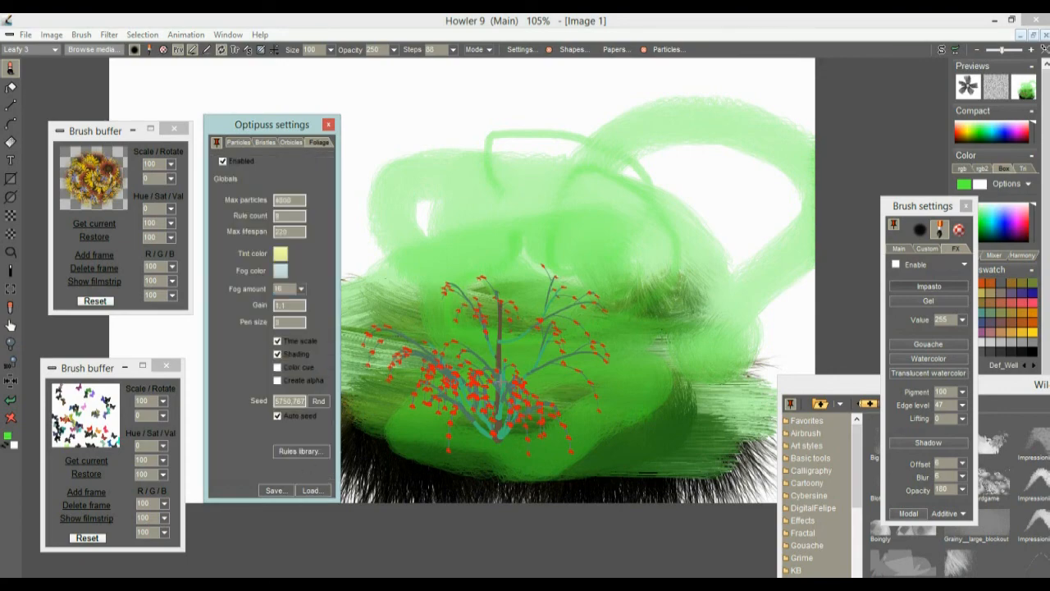
click(496, 435)
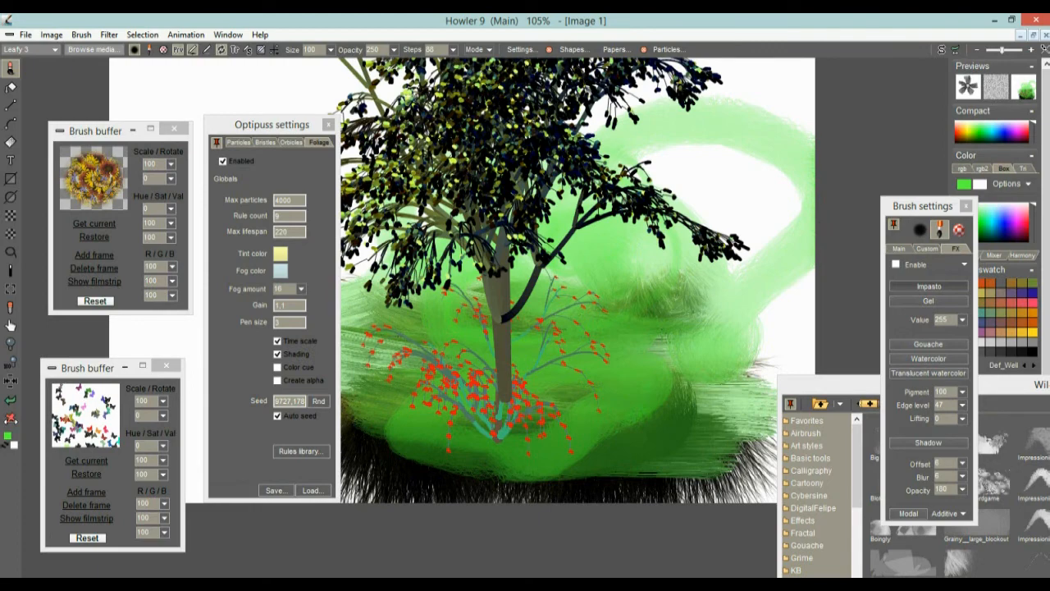
Step: Clear the canvas, grow a foliage tree from its bottom edge and move the Optipuss settings clear of the image
click(11, 420)
scroll(585, 469, down, 2)
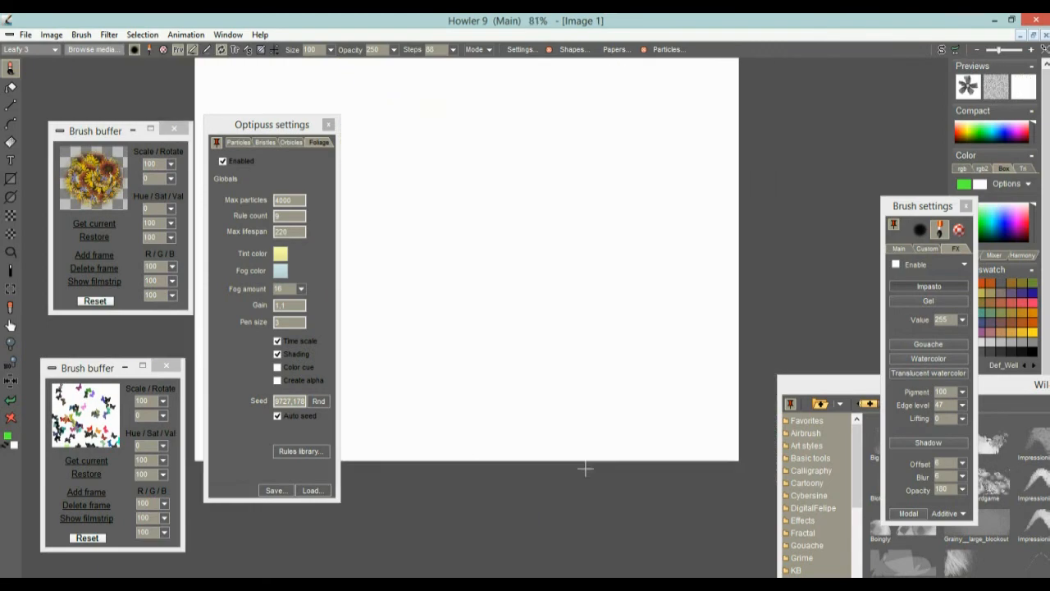
click(460, 418)
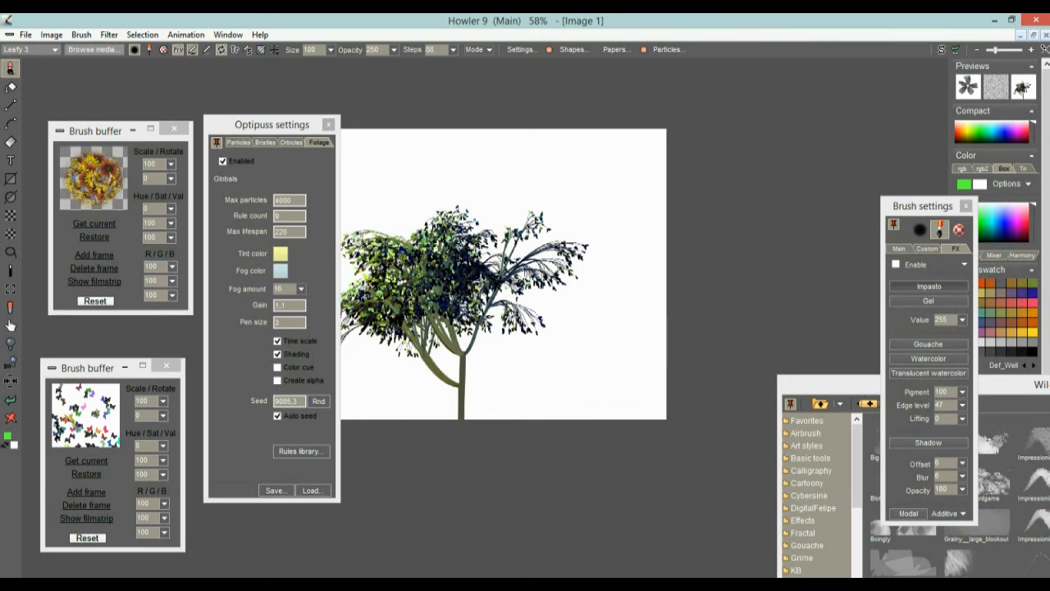
drag(280, 125, 826, 198)
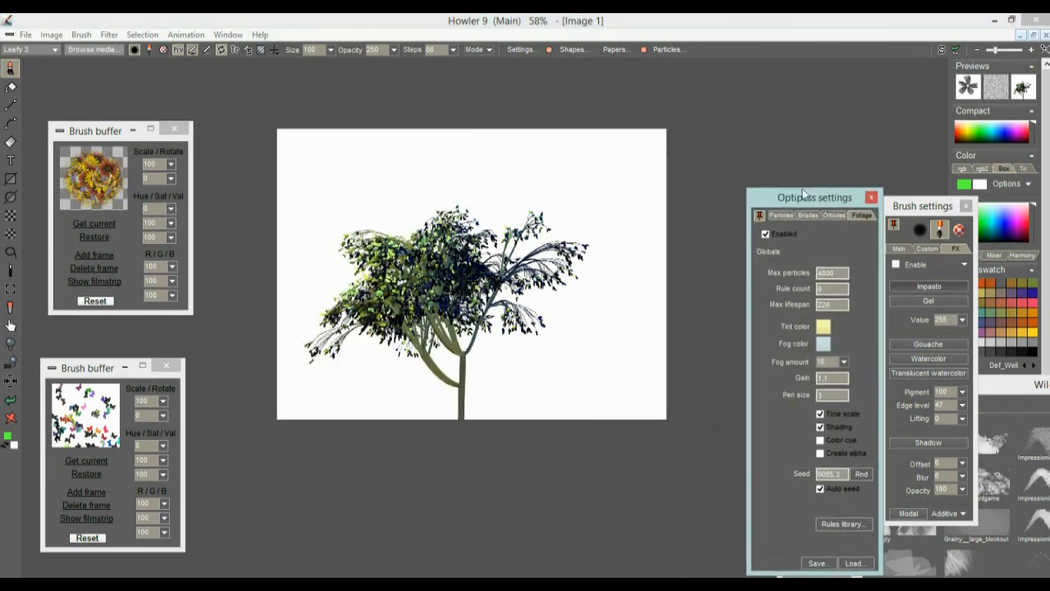
drag(803, 192, 764, 155)
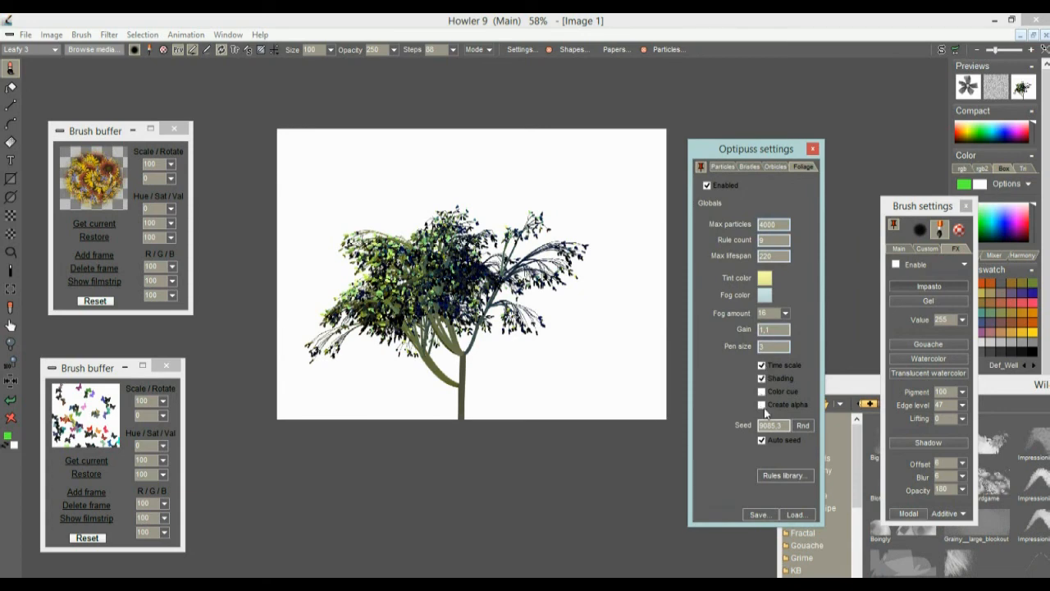
Step: Grow another tree on a cleared canvas with Create alpha enabled and use the resulting selection as a brush
click(12, 422)
click(468, 412)
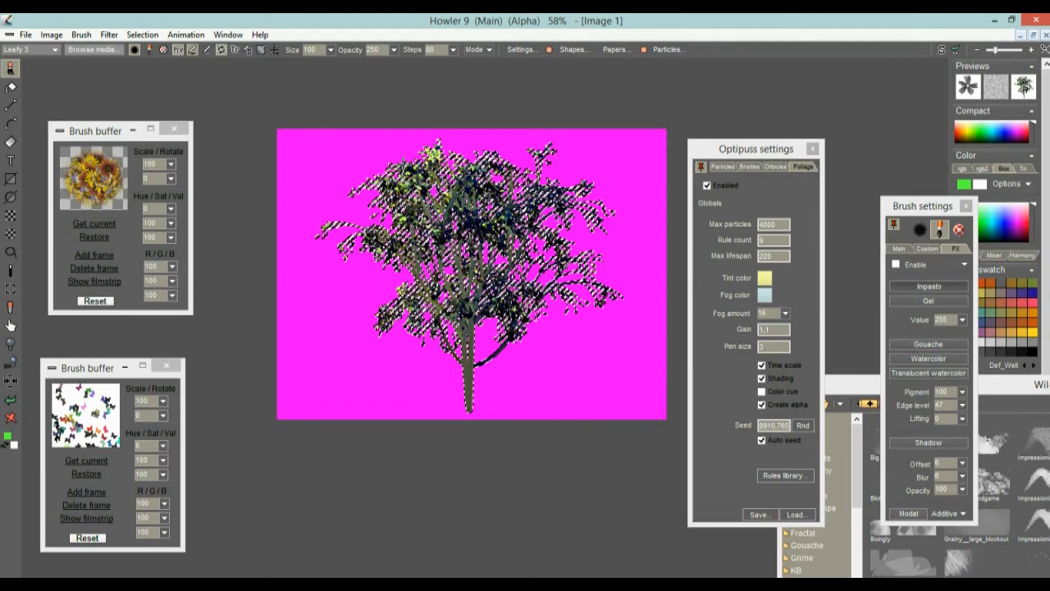
click(90, 35)
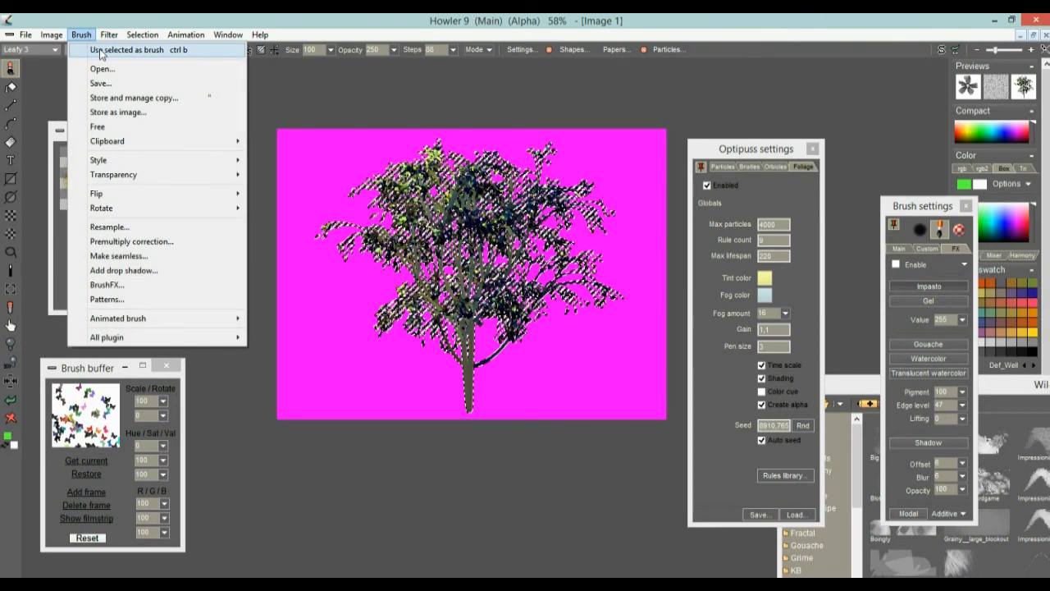
click(102, 51)
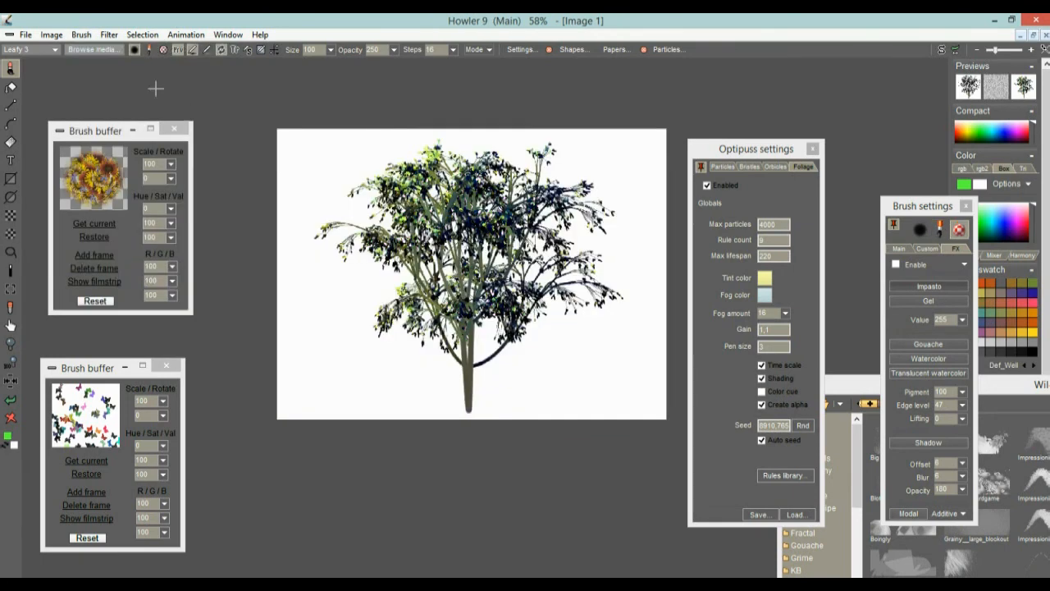
Step: Disable Optipuss foliage, remove the tree's alpha selection and clear the canvas to plain white
click(11, 418)
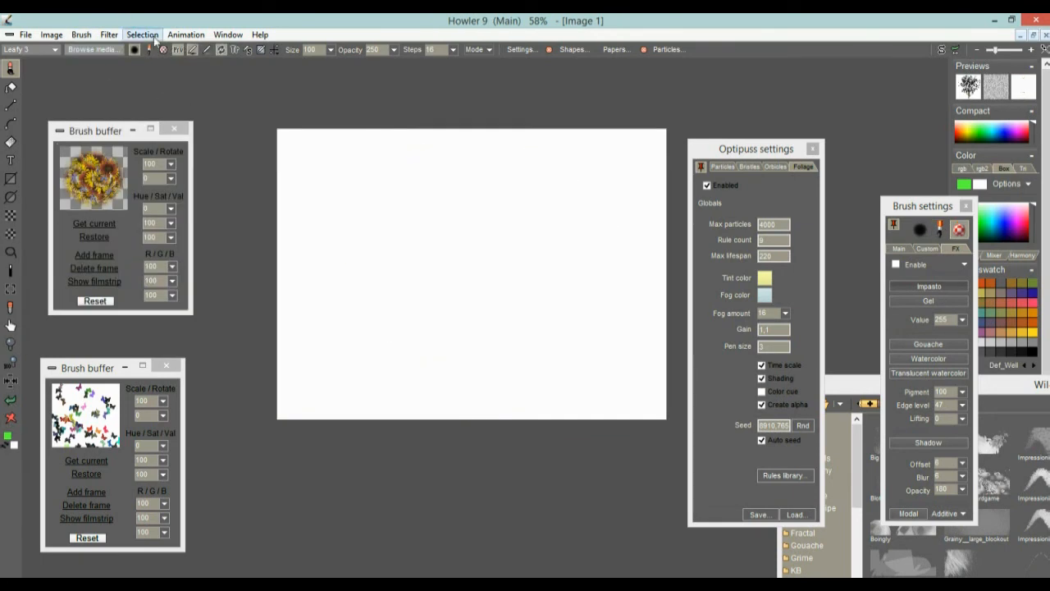
click(359, 237)
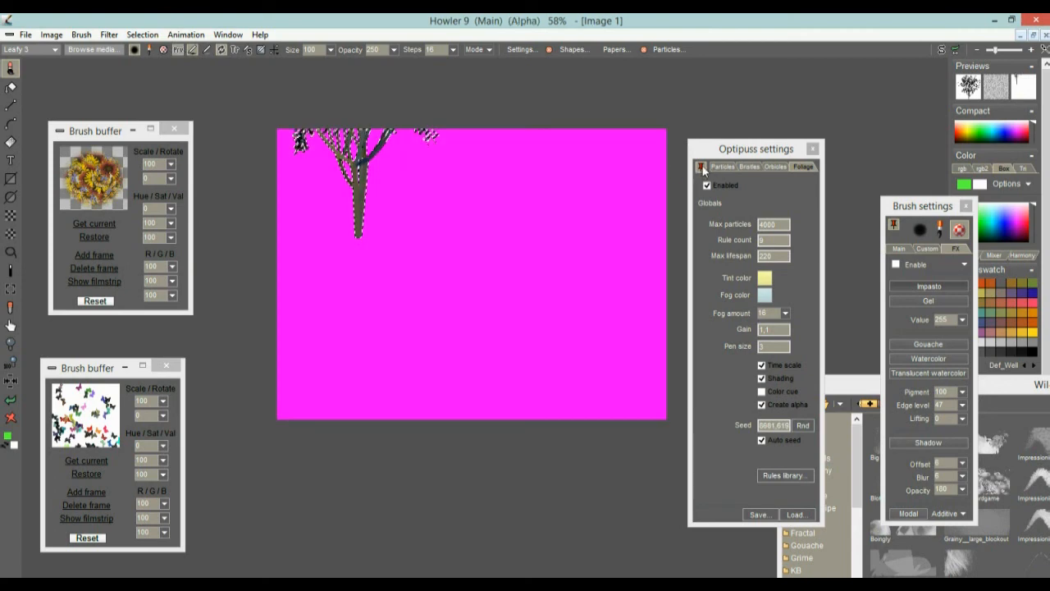
click(707, 186)
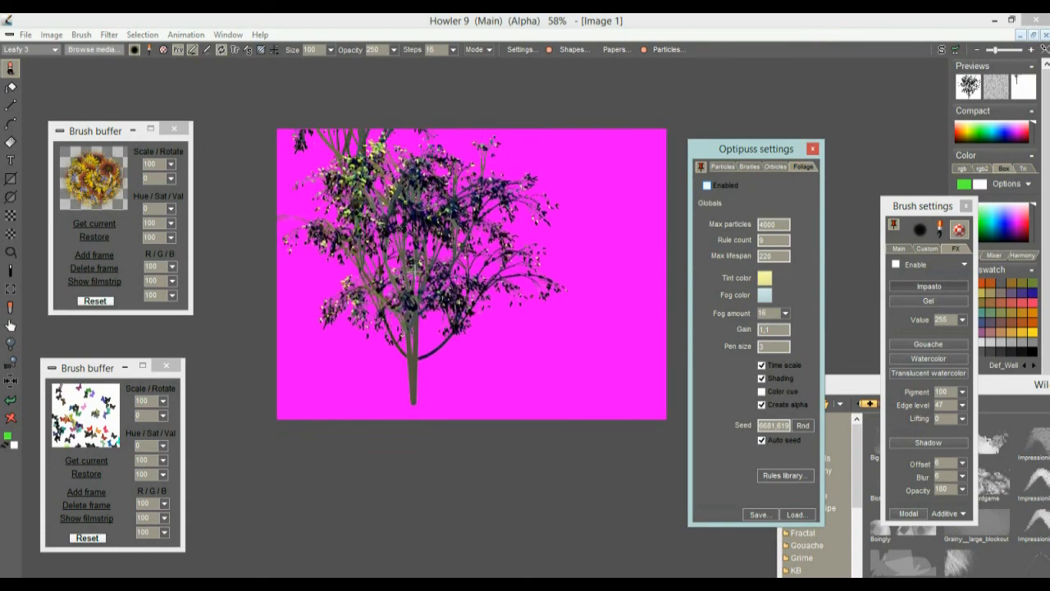
click(10, 418)
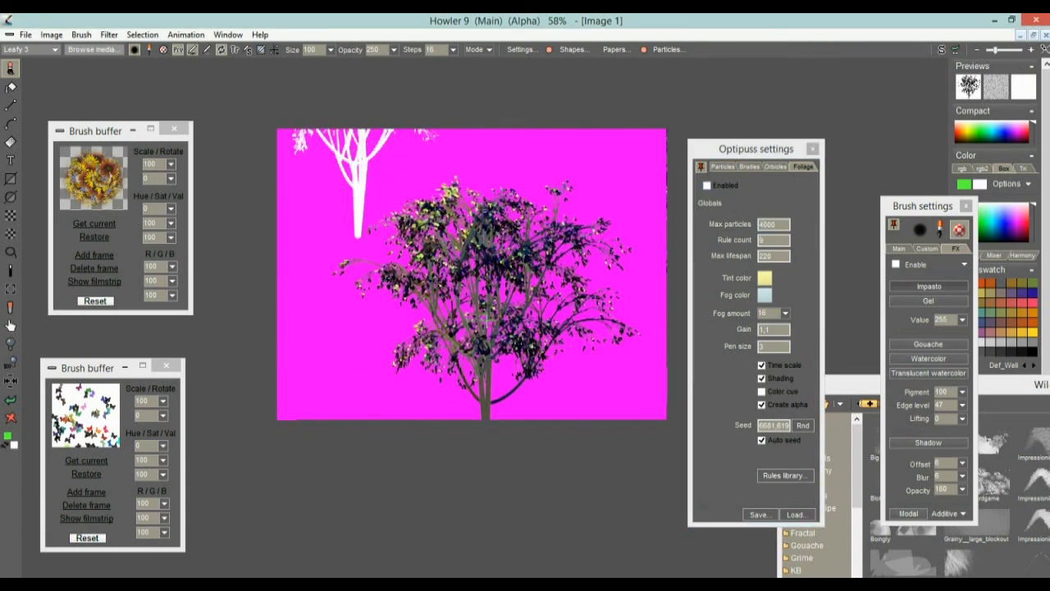
click(439, 276)
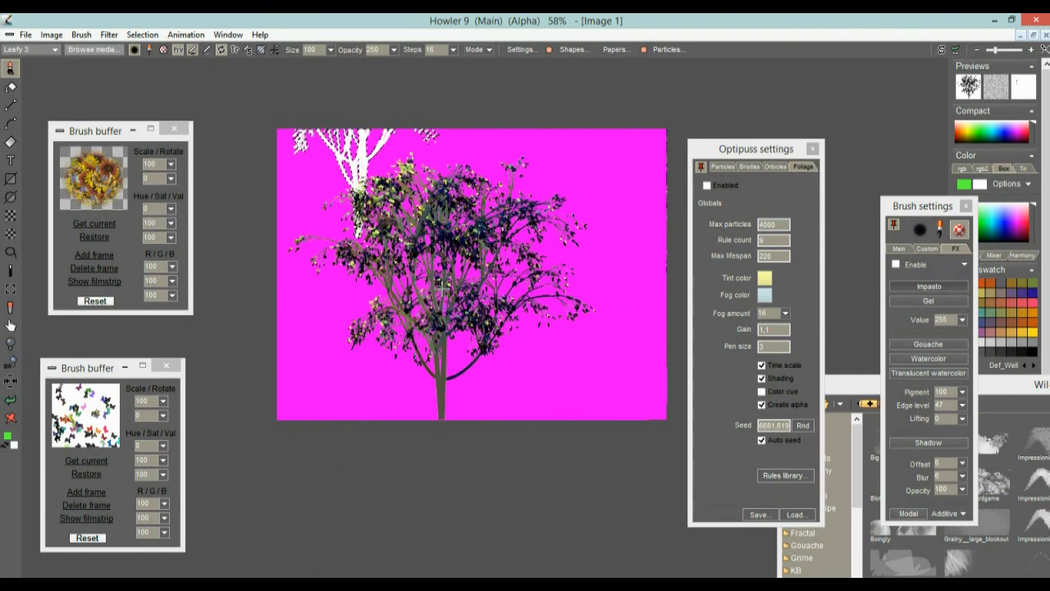
key(ctrl+d)
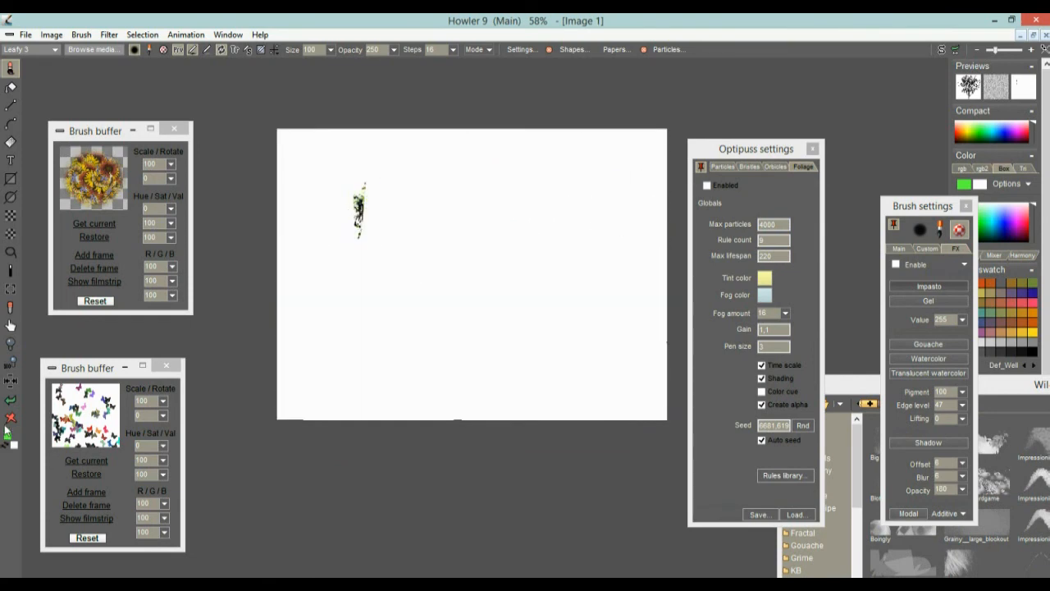
click(11, 419)
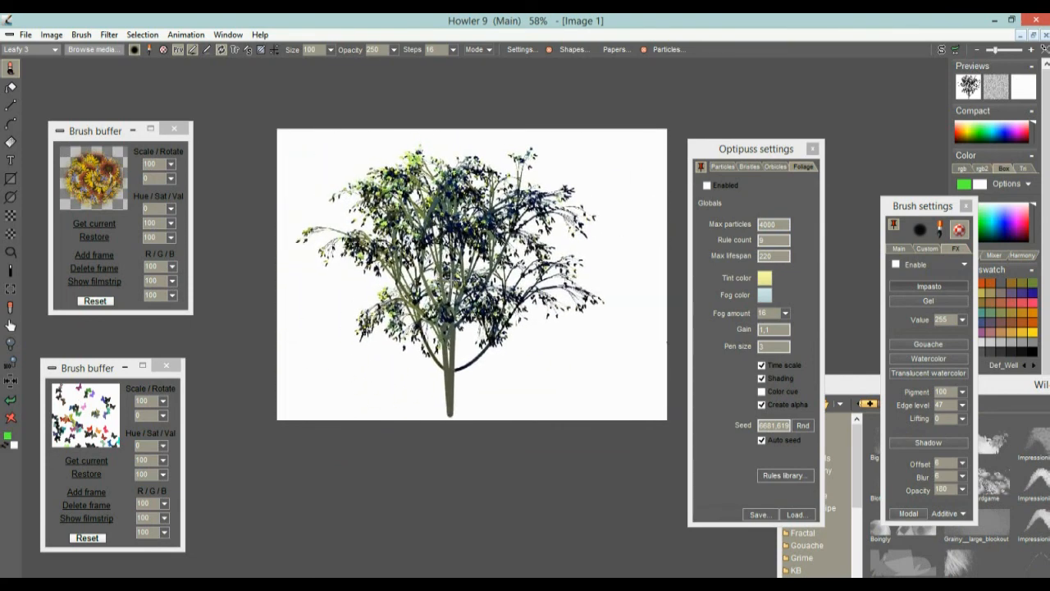
click(141, 35)
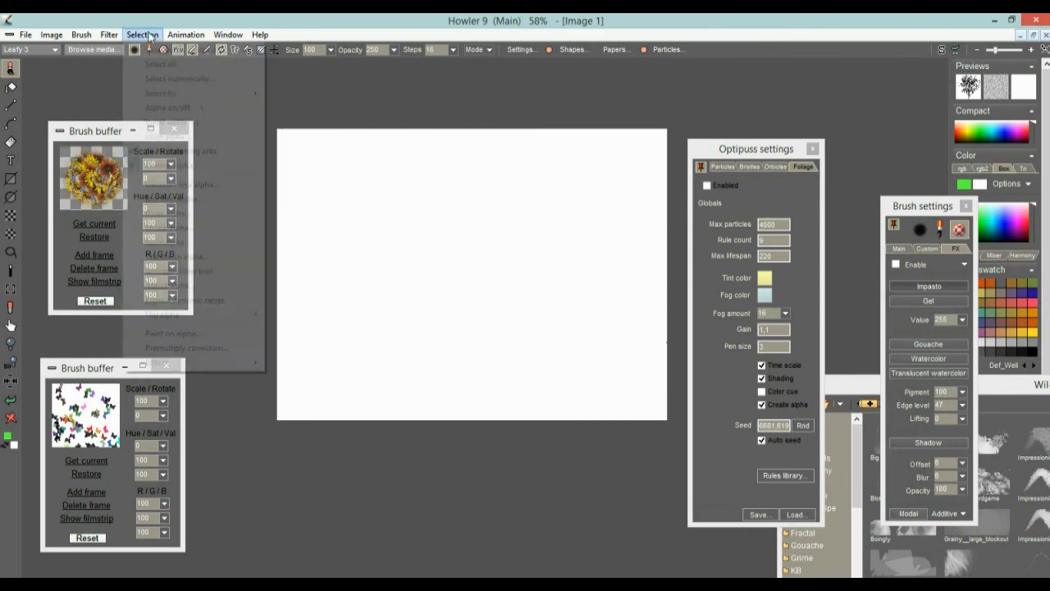
click(174, 54)
Step: Stamp four overlapping copies of the tree brush across the canvas to form a small grove
click(467, 271)
click(367, 312)
click(555, 373)
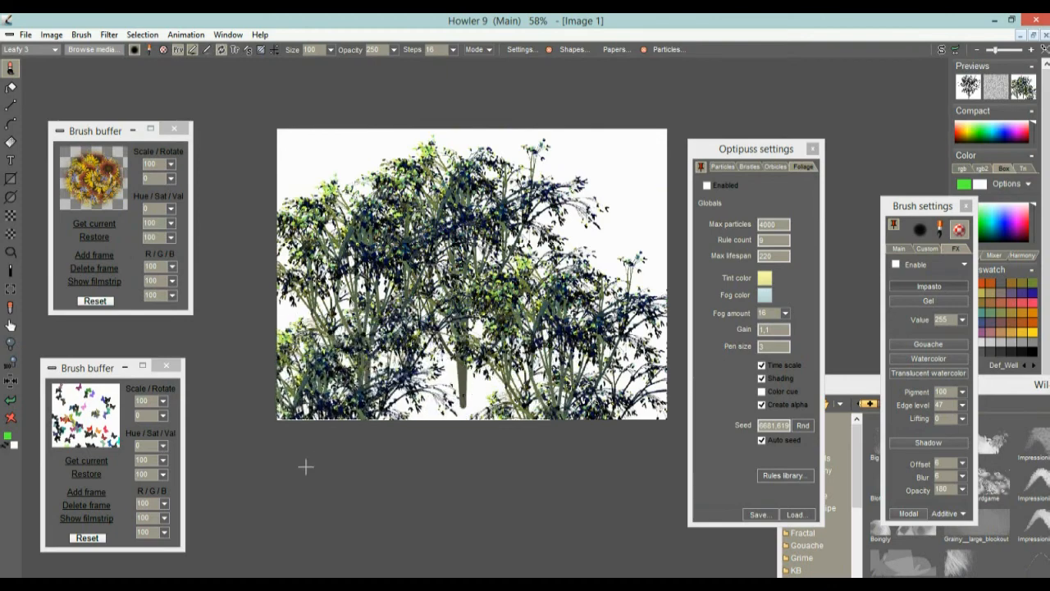
click(559, 266)
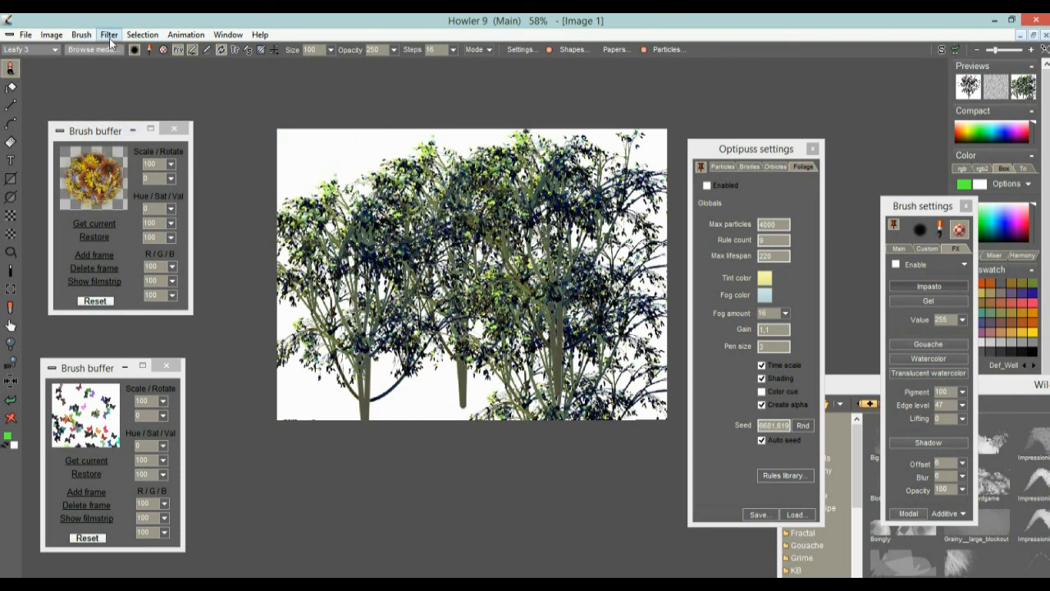
Step: Store and manage a copy of the tree brush in its own brush buffer and move that buffer below the menus
click(81, 36)
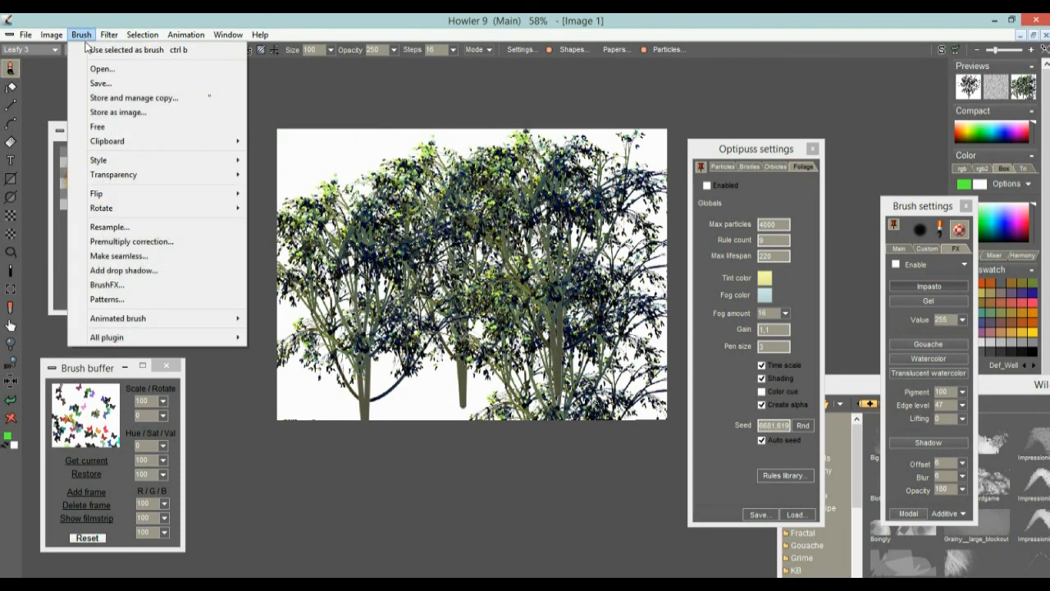
click(110, 99)
drag(111, 96, 293, 220)
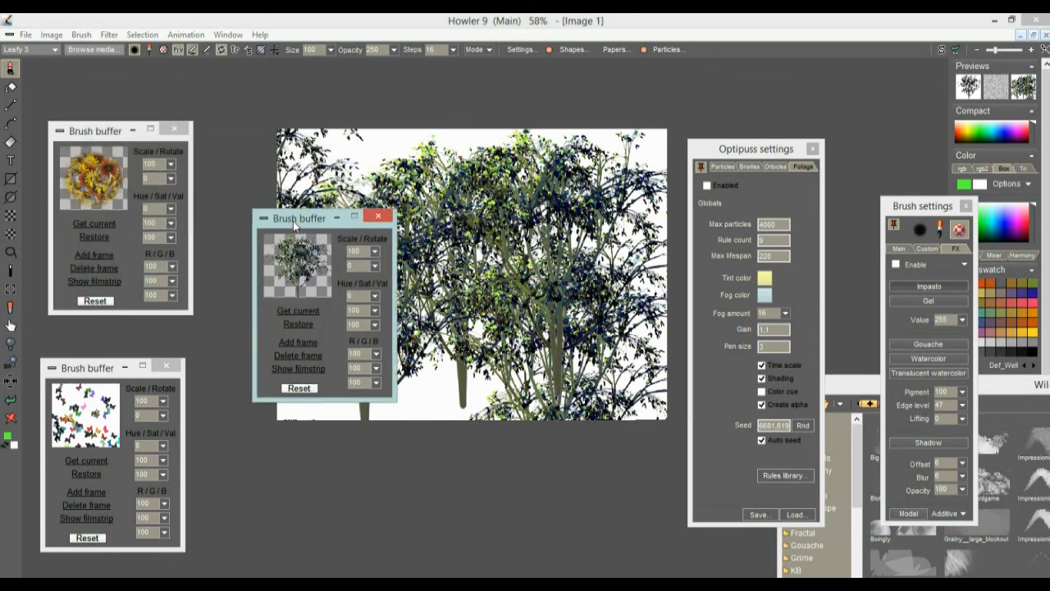
Step: Save the tree brush in the about folder in Png format under a name beginning with "my first t"
click(81, 35)
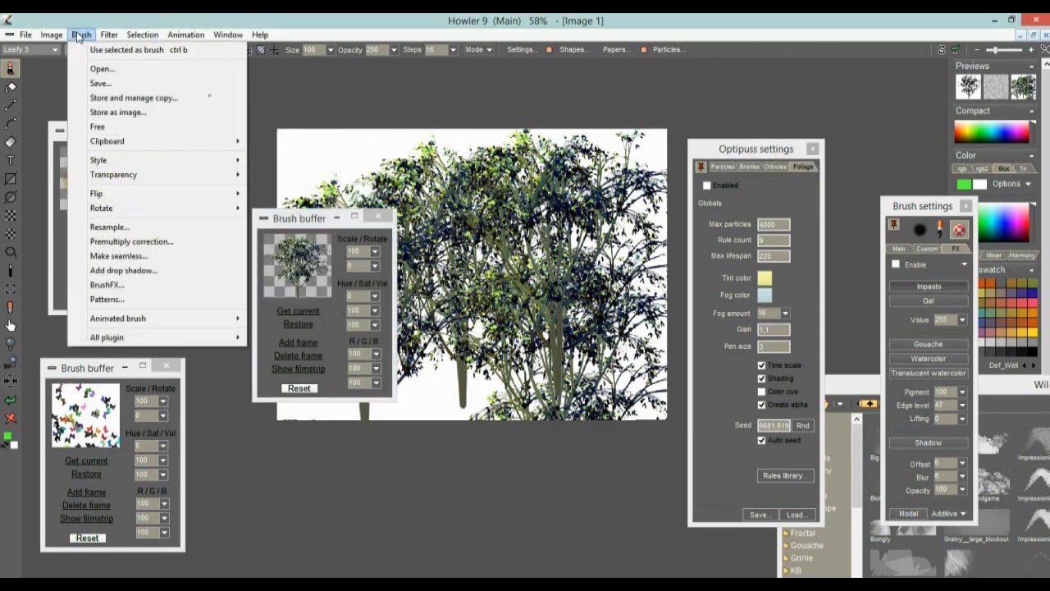
click(100, 84)
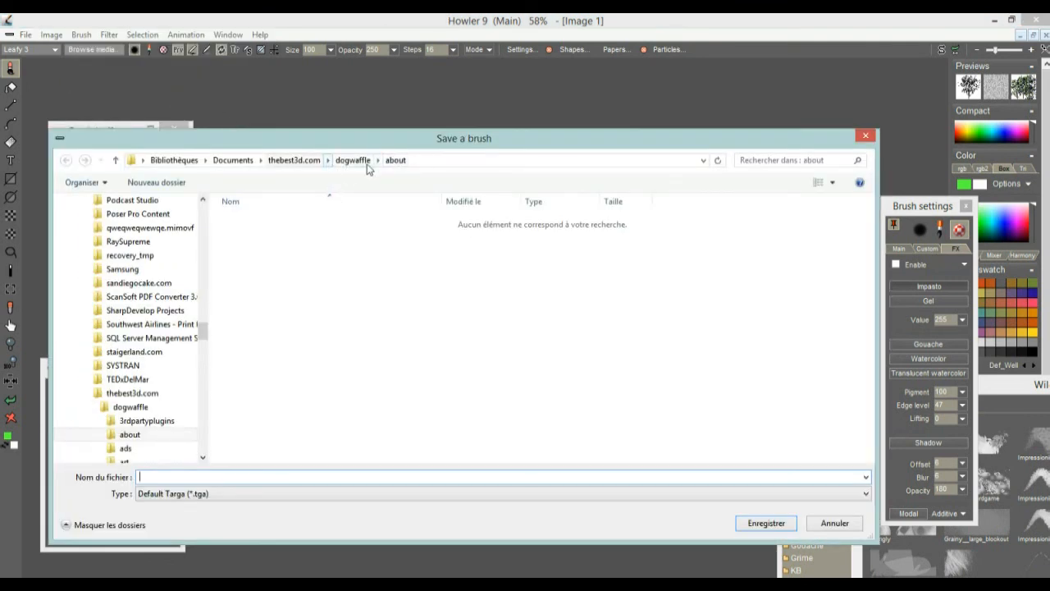
click(211, 495)
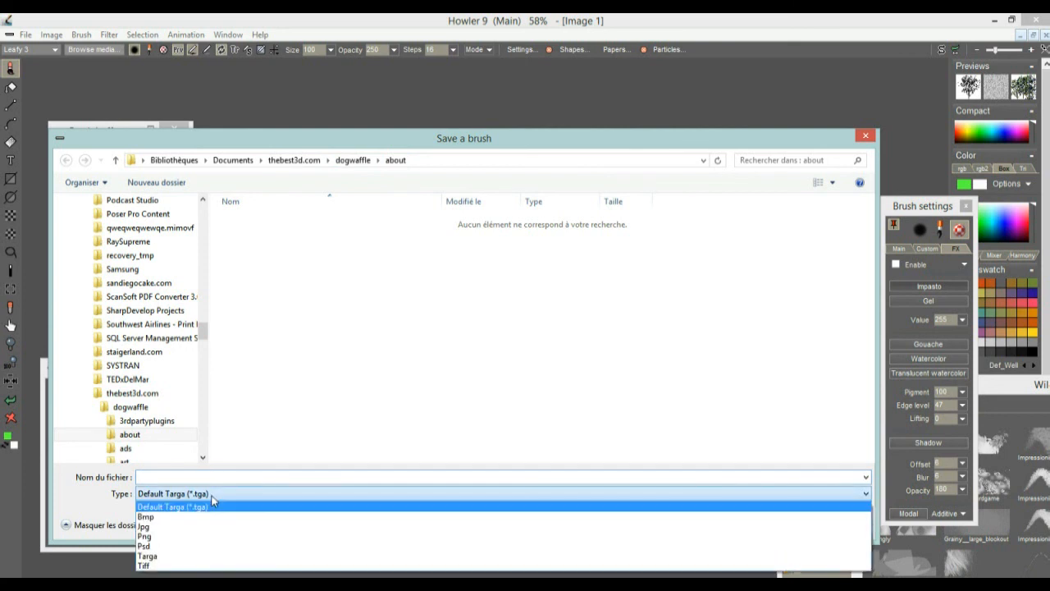
click(168, 537)
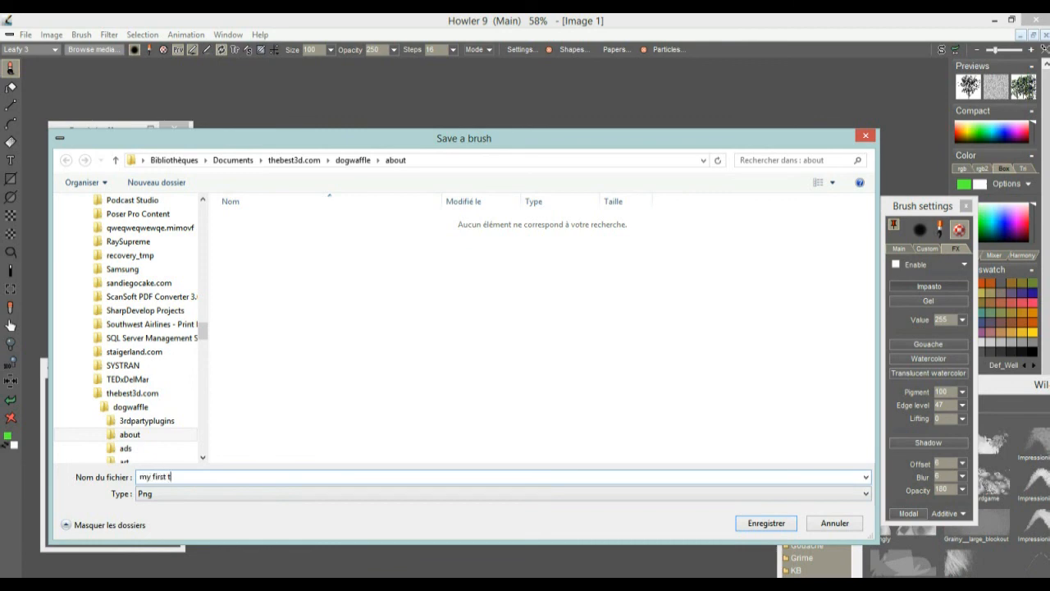
key(Return)
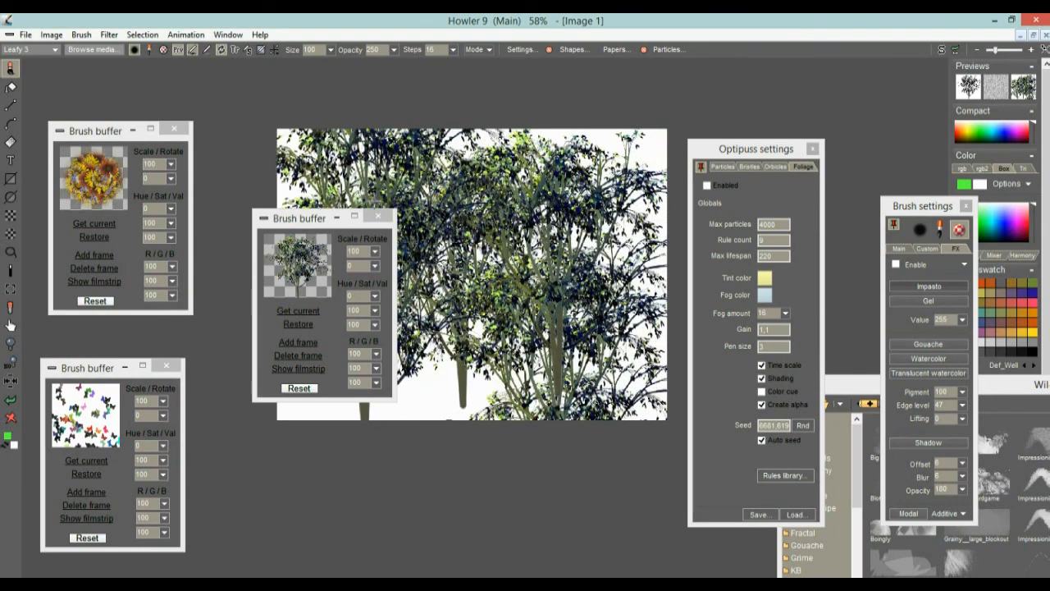
Step: Move the tree's brush buffer down beside the butterfly buffer and stamp a single tree in the middle of a cleared canvas
mouse_move(290, 220)
mouse_down()
mouse_move(408, 240)
mouse_move(276, 363)
mouse_up()
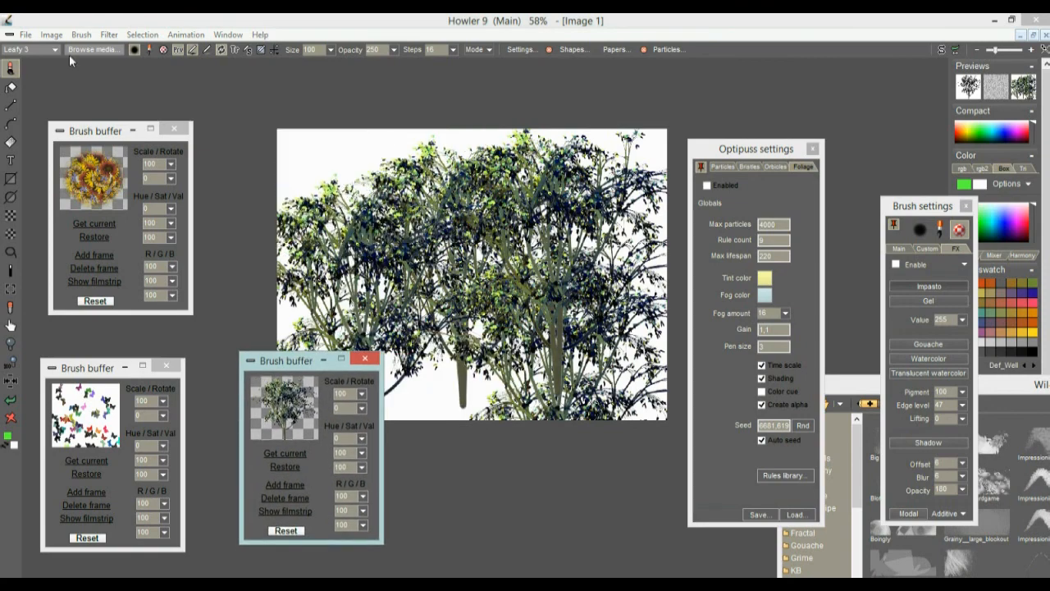
click(81, 34)
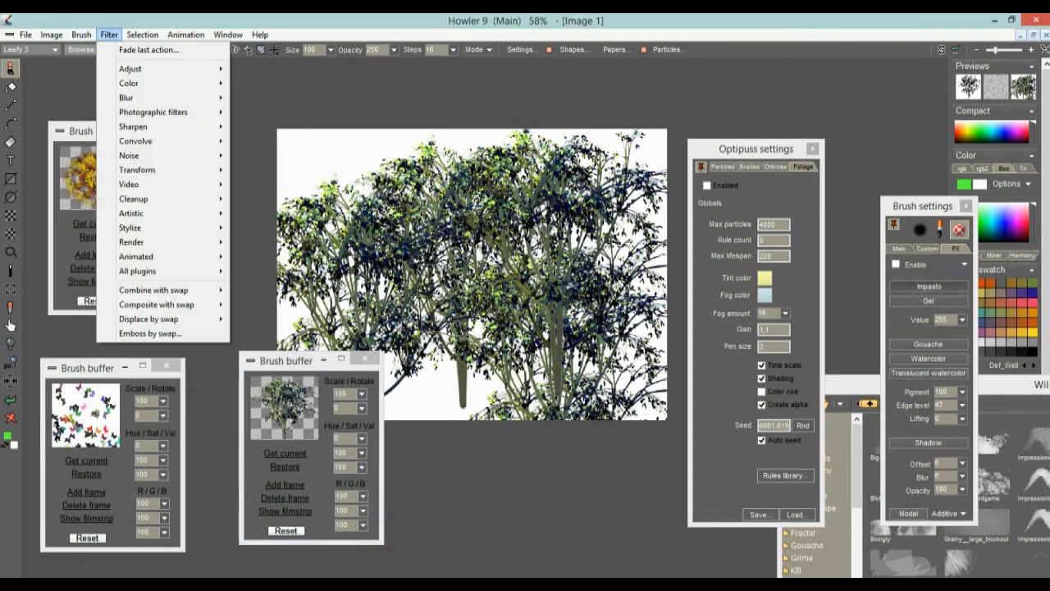
click(444, 246)
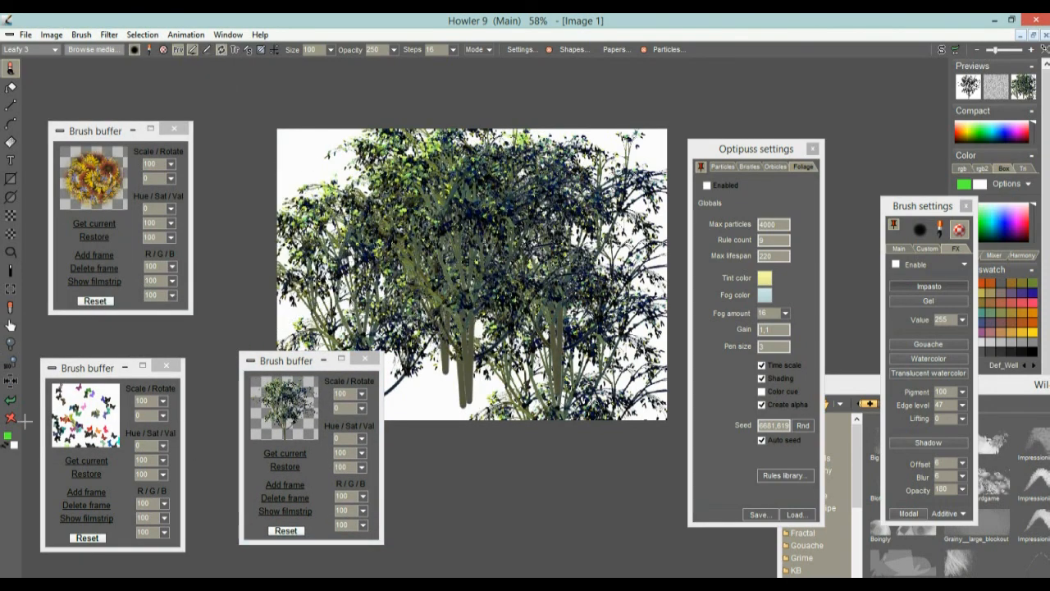
click(11, 418)
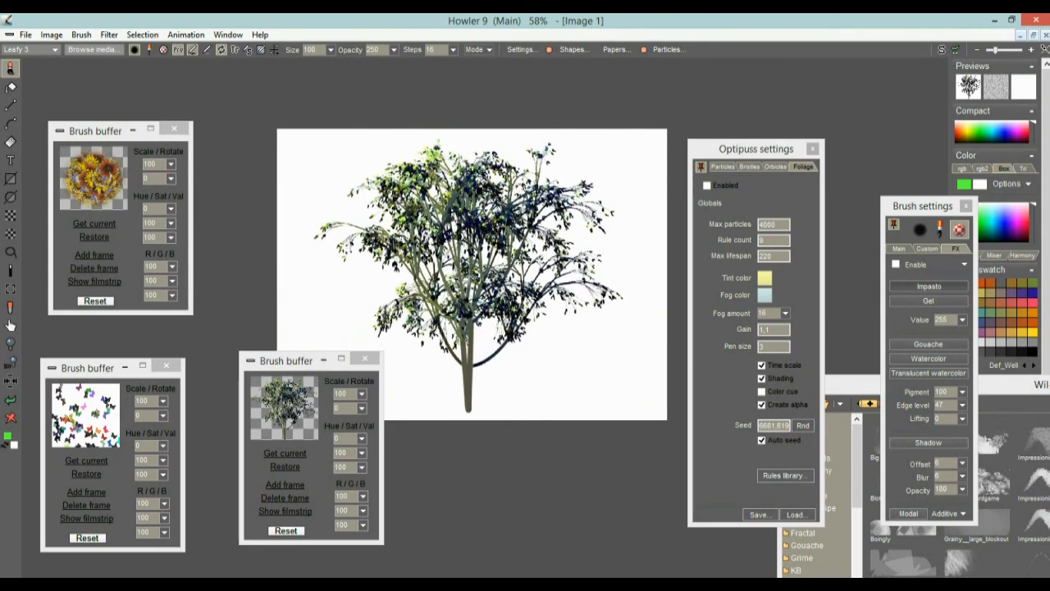
click(461, 282)
click(27, 35)
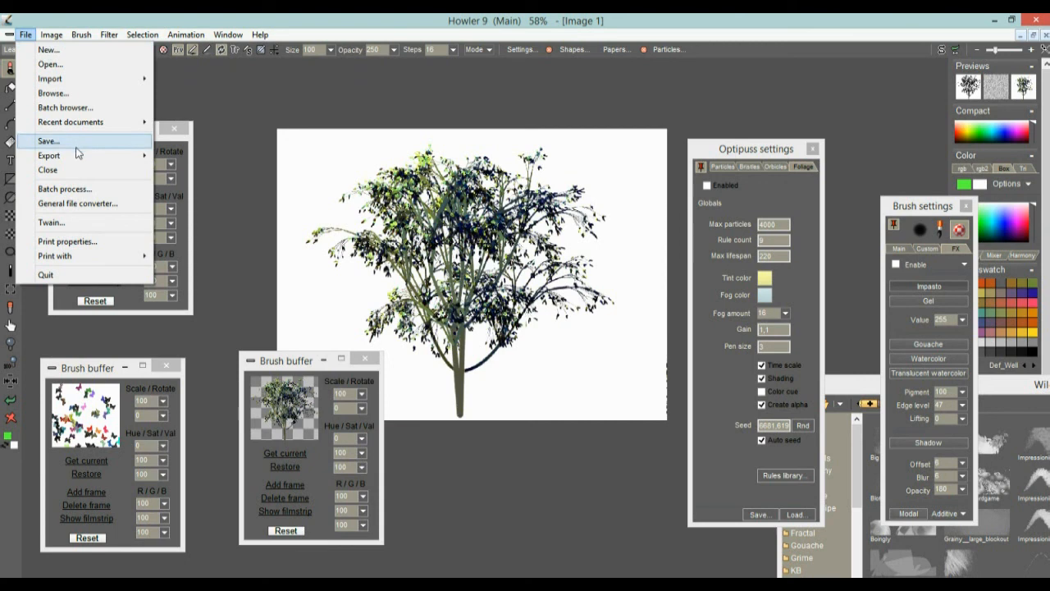
click(284, 19)
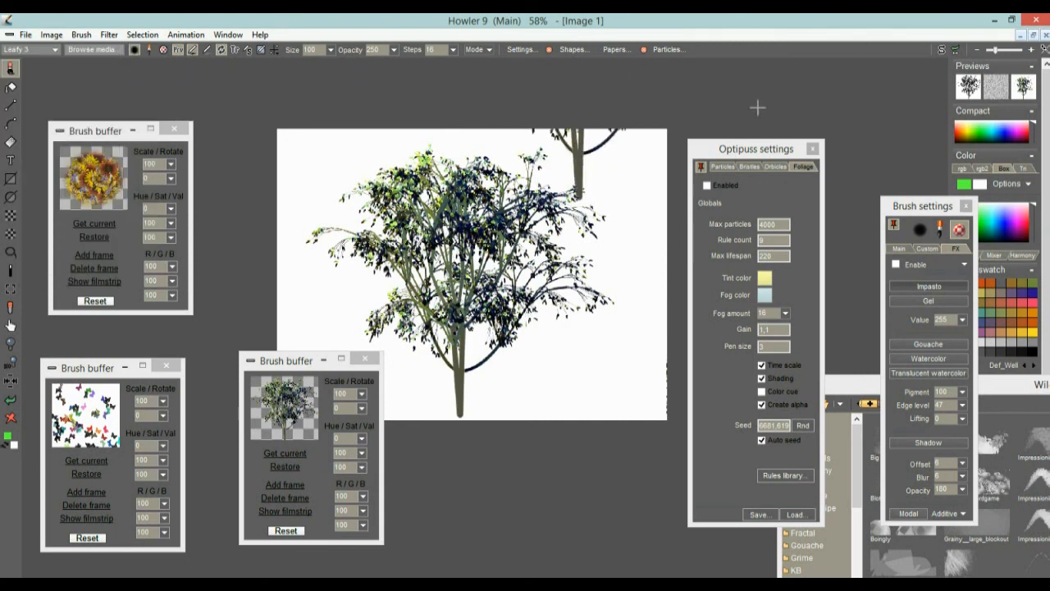
key(ctrl+z)
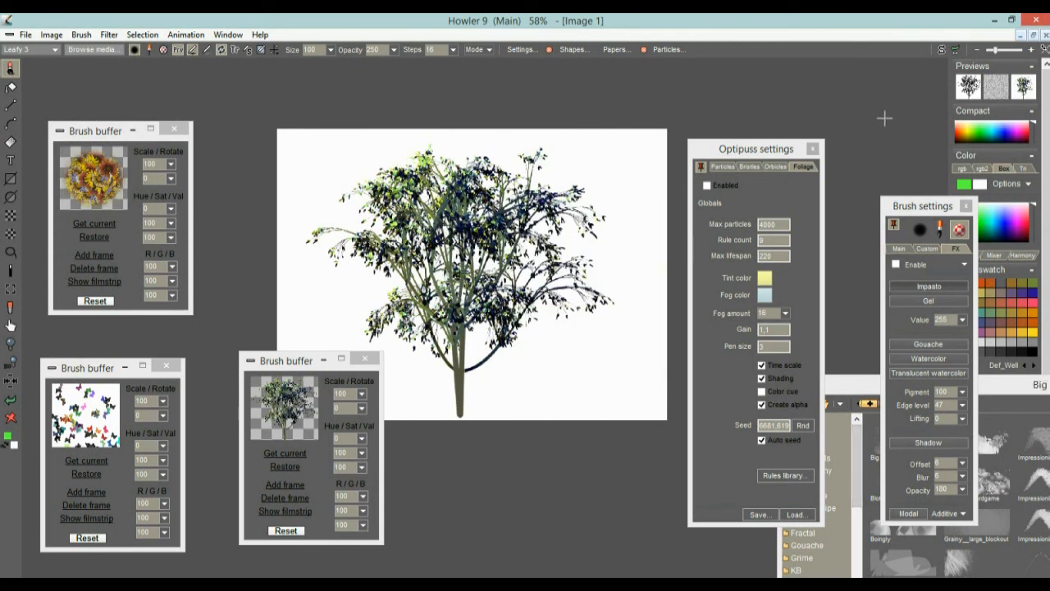